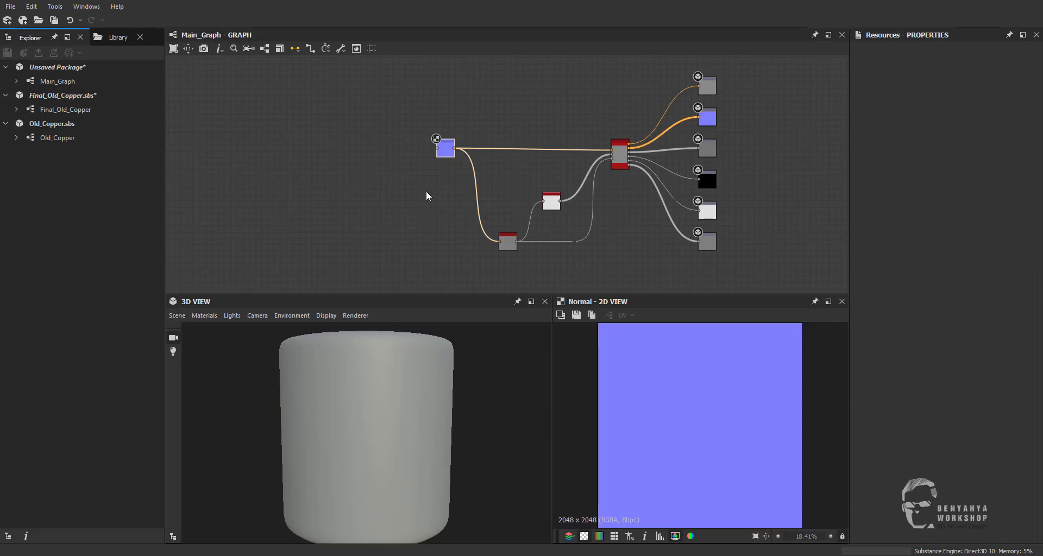
Browse the 3D preview mesh list without changing it, then show Main_Graph's and the Unsaved Package's properties
mouse_move(359, 198)
middle_down()
mouse_move(411, 187)
mouse_move(439, 202)
middle_up()
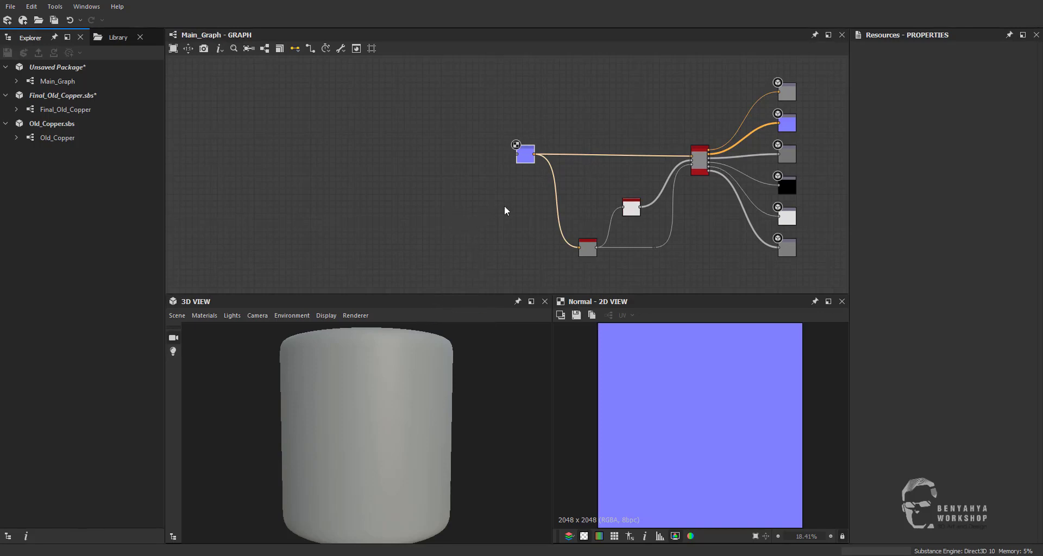
click(176, 315)
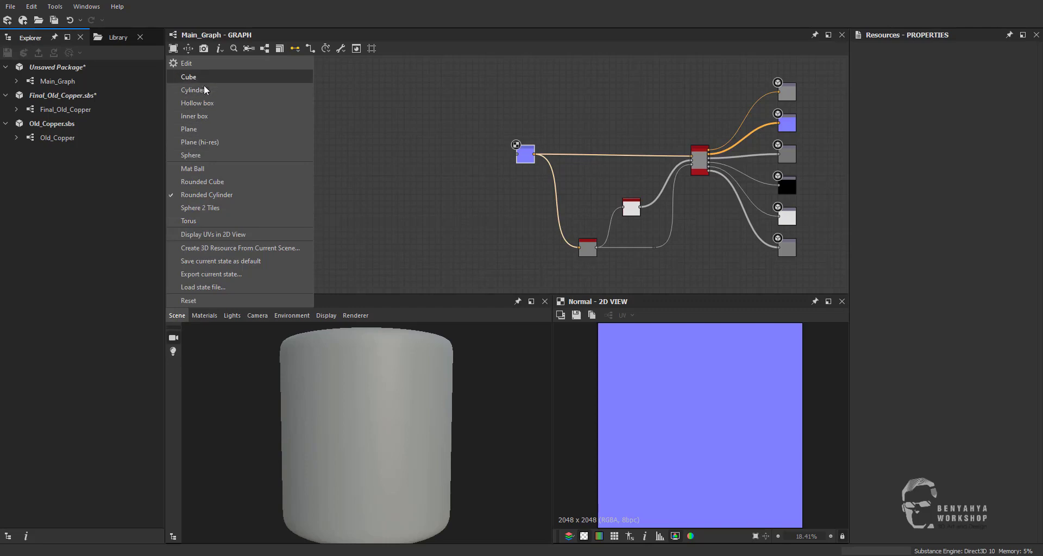
click(404, 180)
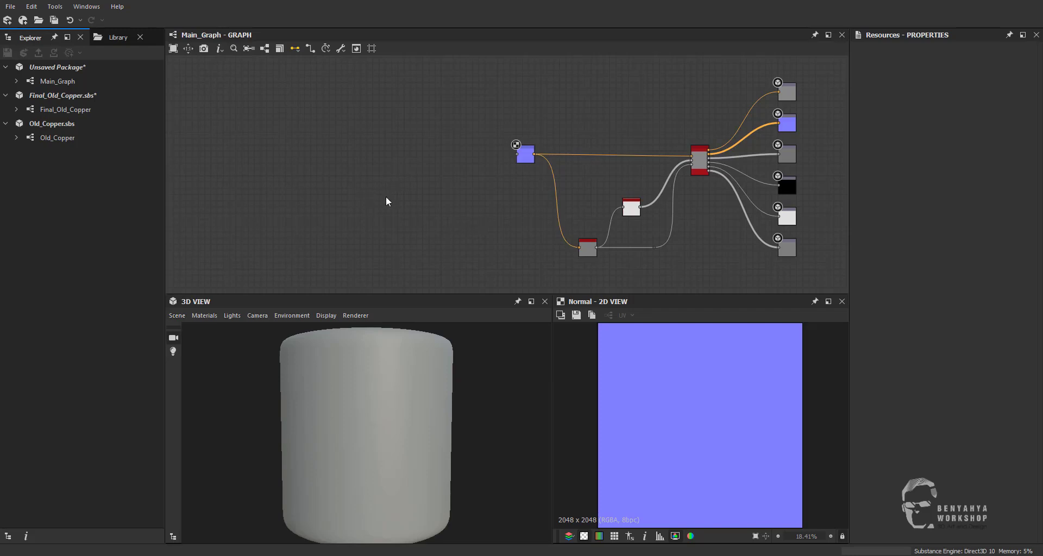
click(417, 183)
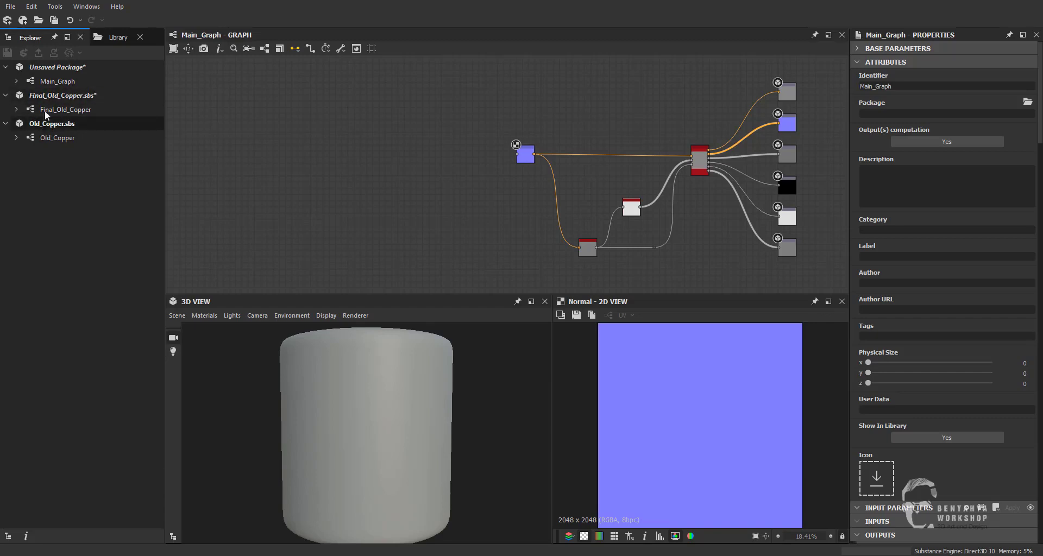
click(52, 67)
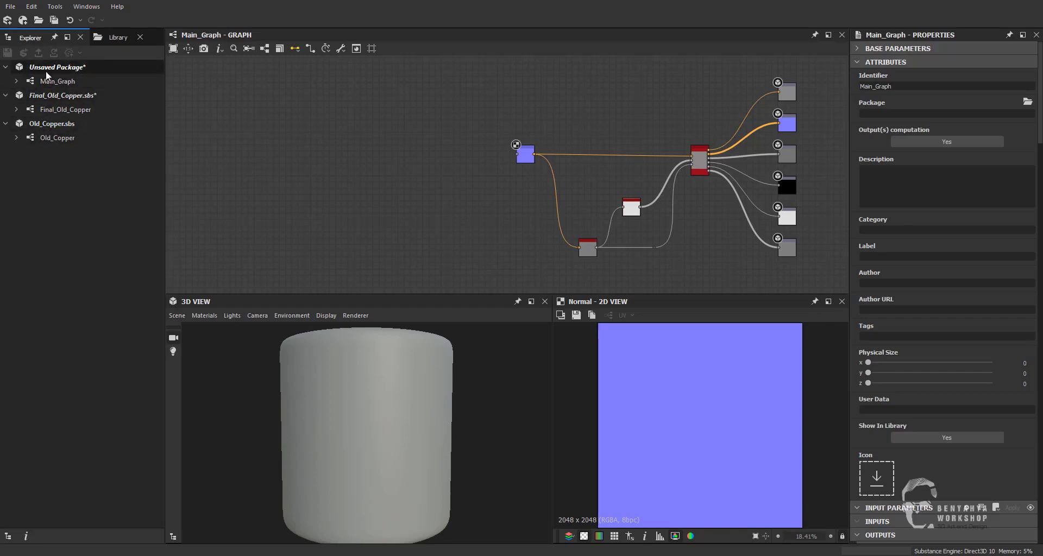
click(25, 68)
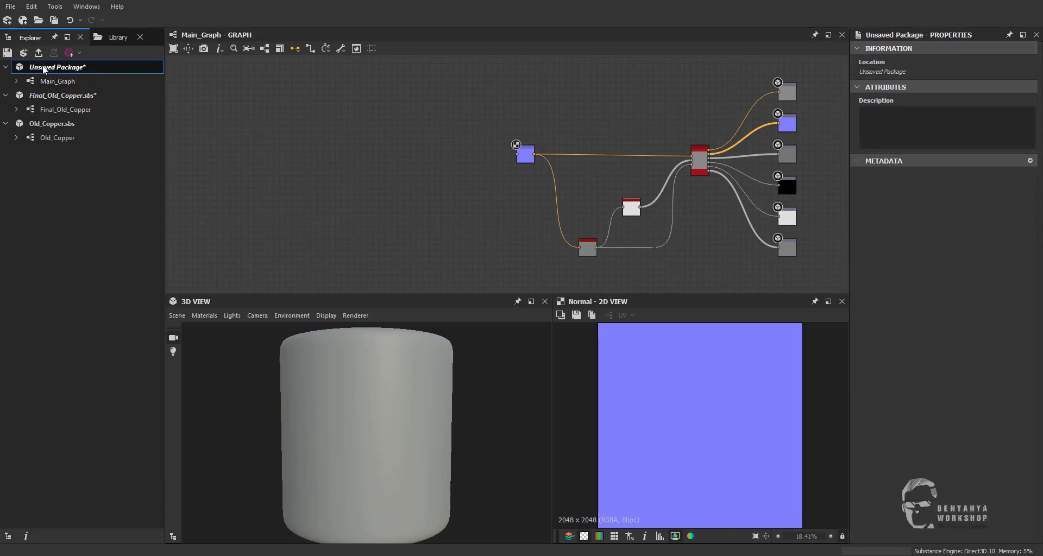
Start a 3D Mesh import into the Unsaved Package and check the file-format filter at the Old Copper folder
right_click(56, 67)
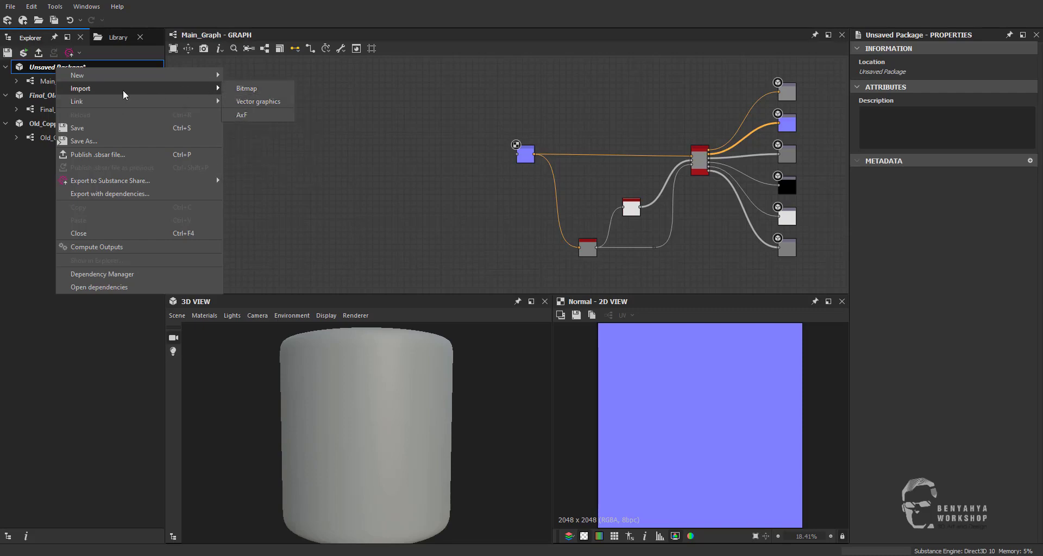
mouse_move(98, 101)
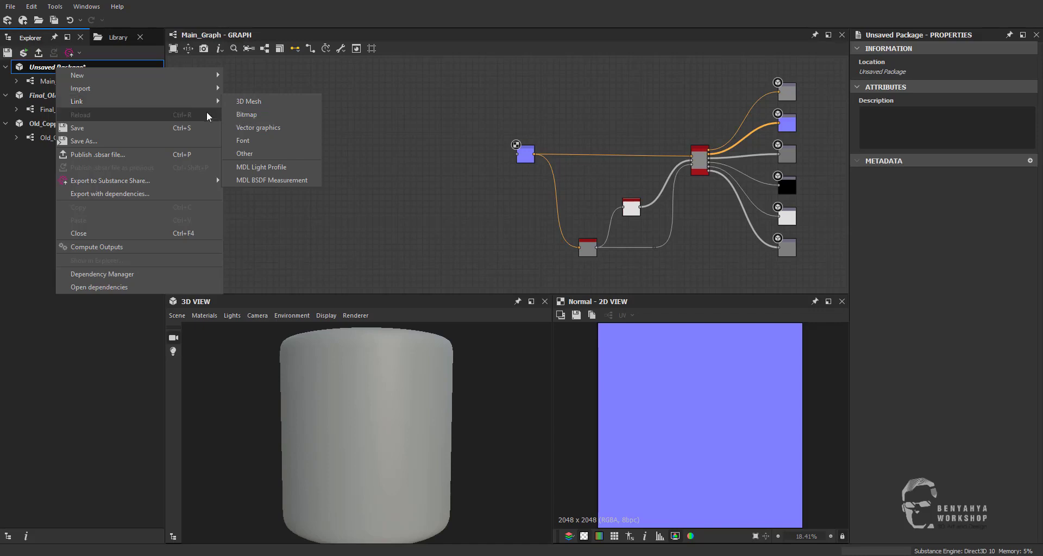
click(273, 102)
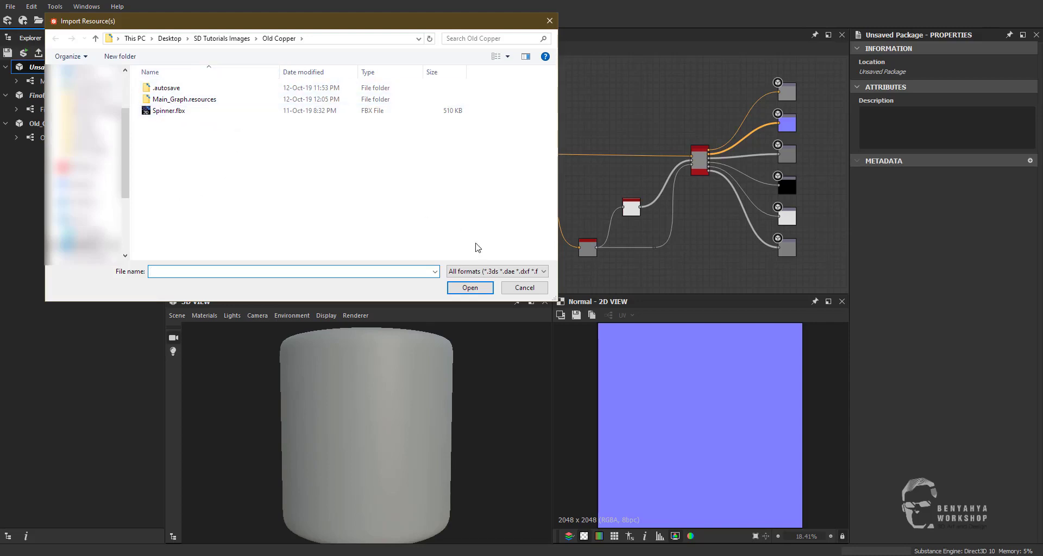
click(492, 271)
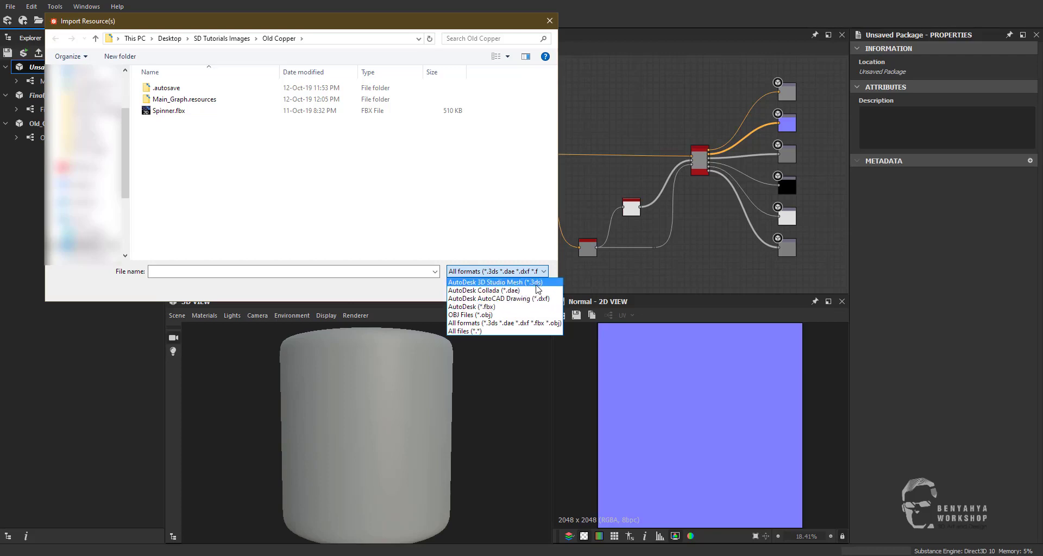
click(550, 20)
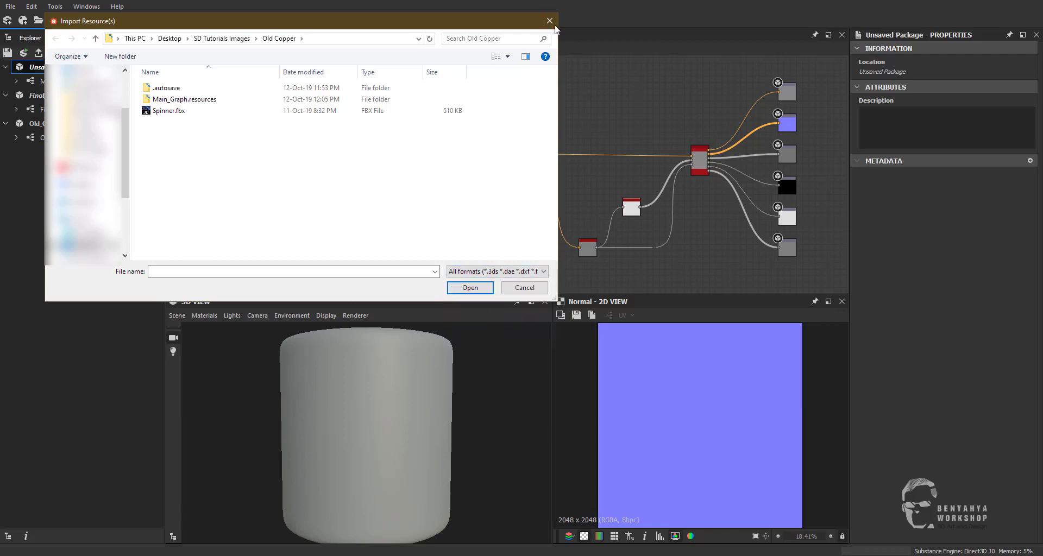
Cancel the import and drag Spinner.fbx from File Explorer onto the Unsaved Package as a linked resource
click(550, 21)
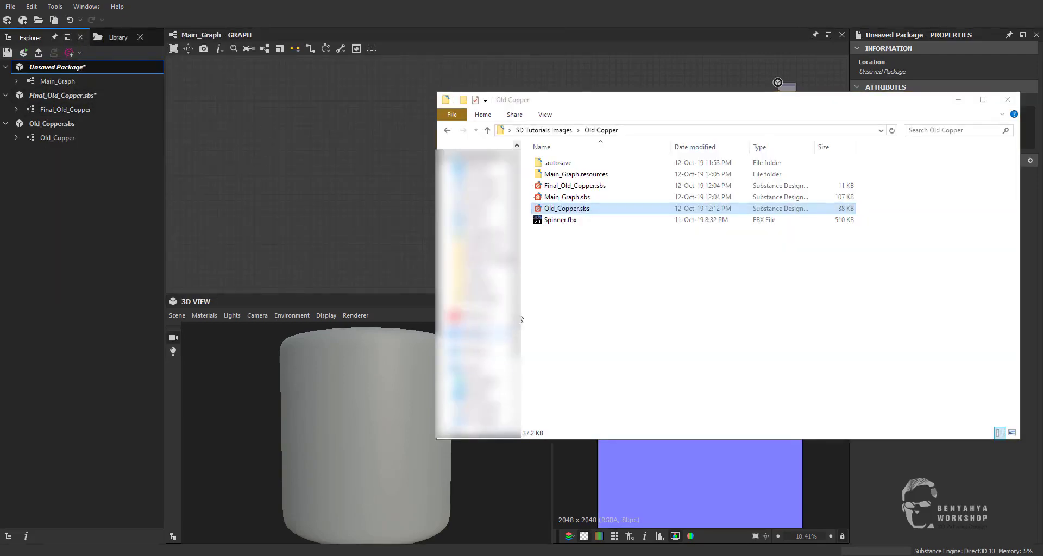
drag(556, 223, 63, 67)
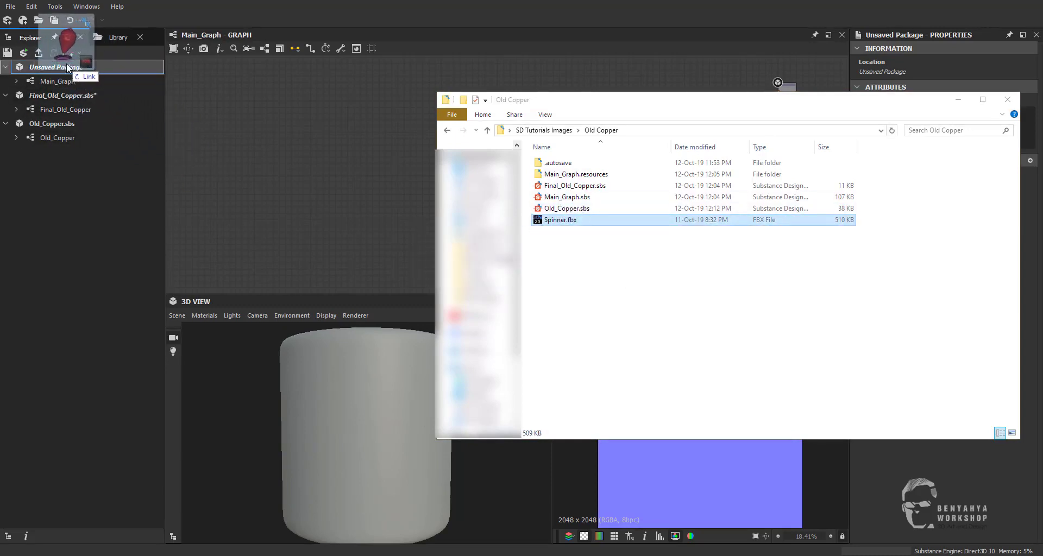
drag(63, 67, 65, 70)
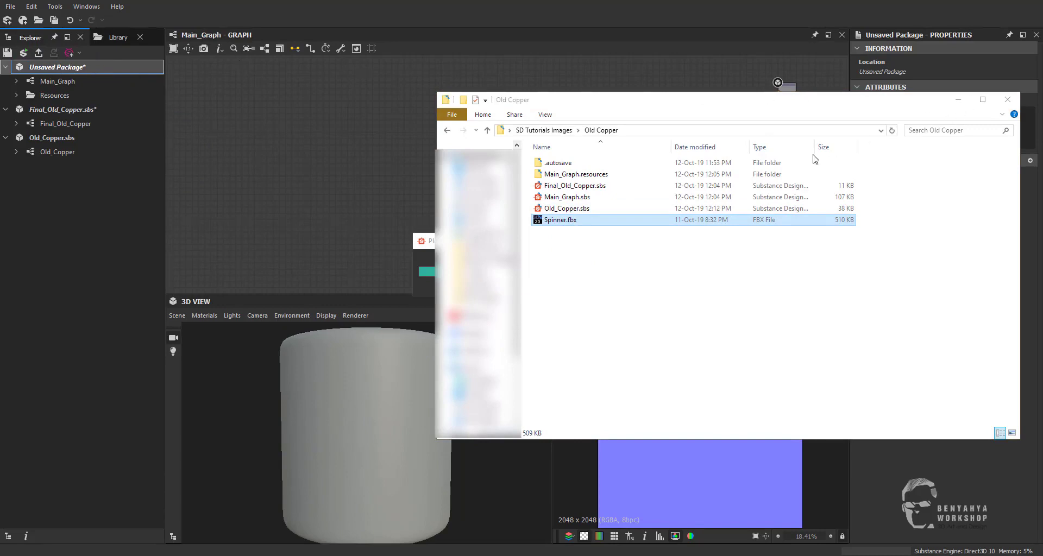
click(389, 499)
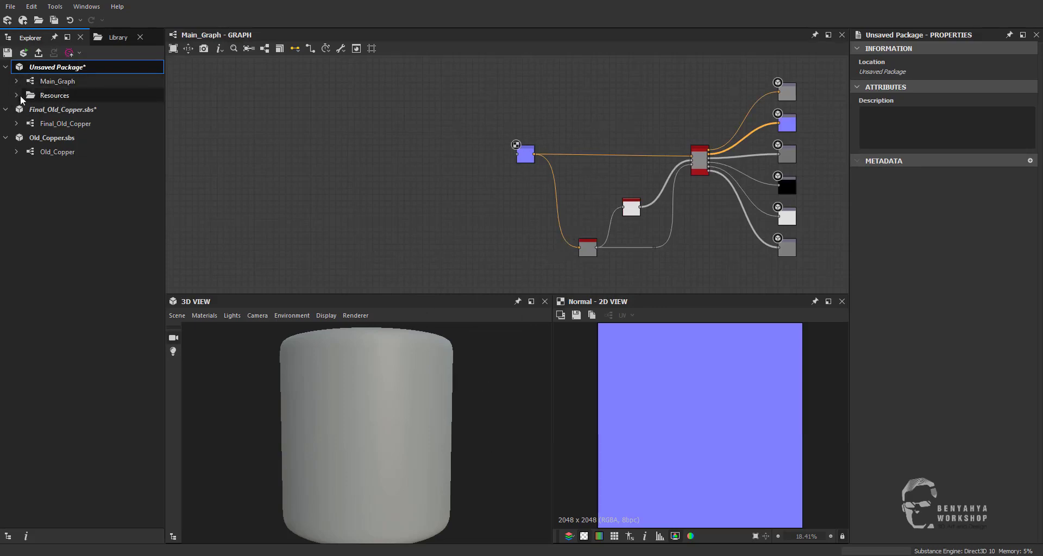
Expand Resources, load the Spinner mesh into the 3D view, and orbit it and the lighting
click(16, 95)
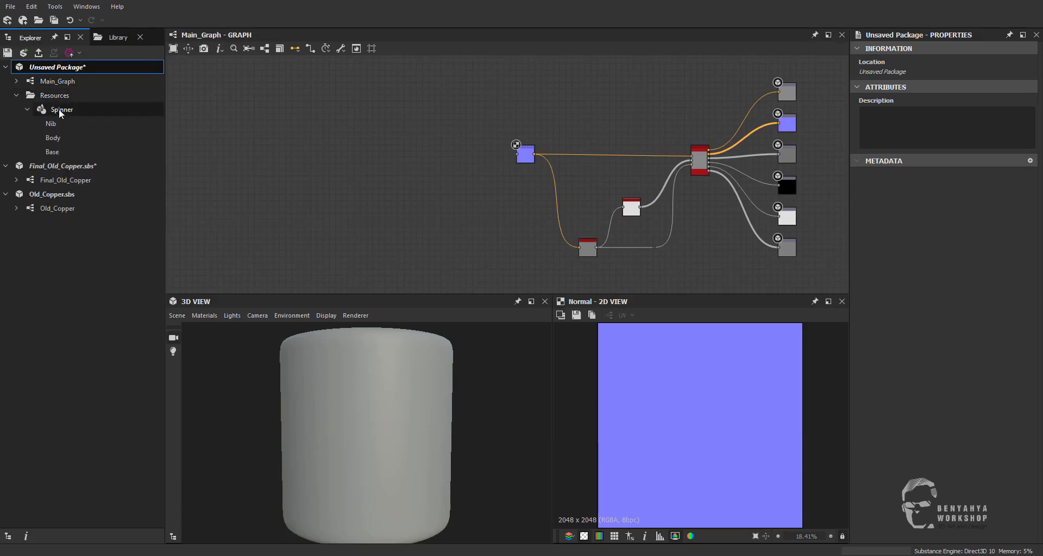
click(60, 108)
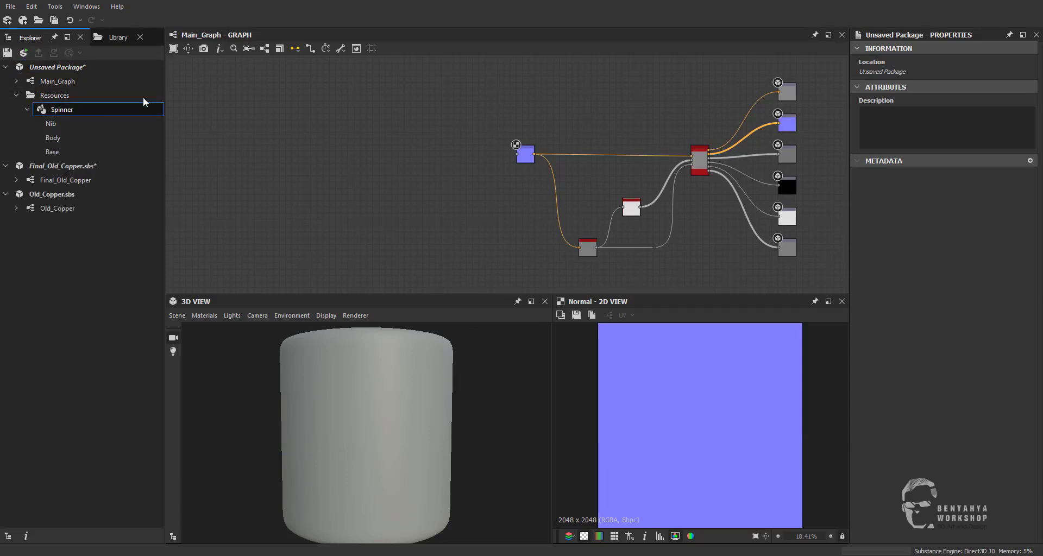
double_click(68, 112)
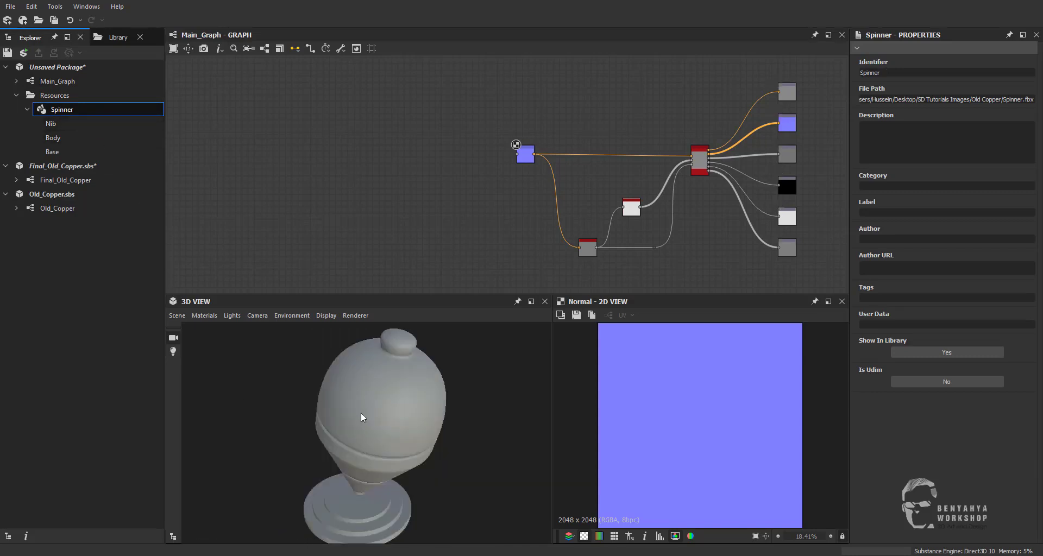
mouse_move(361, 414)
mouse_down()
mouse_move(408, 384)
mouse_move(364, 395)
mouse_move(412, 365)
mouse_up()
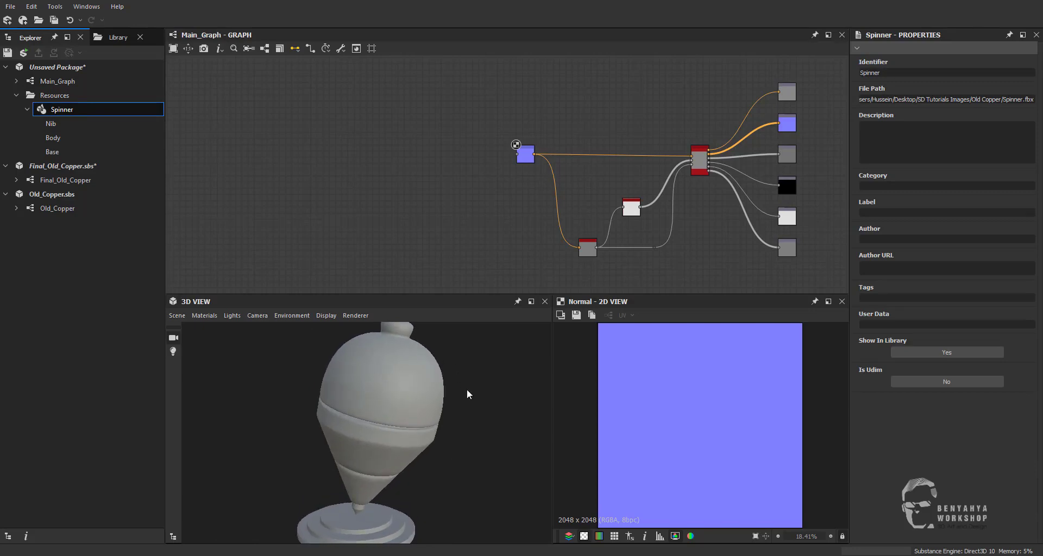
shift+drag(468, 395, 465, 376)
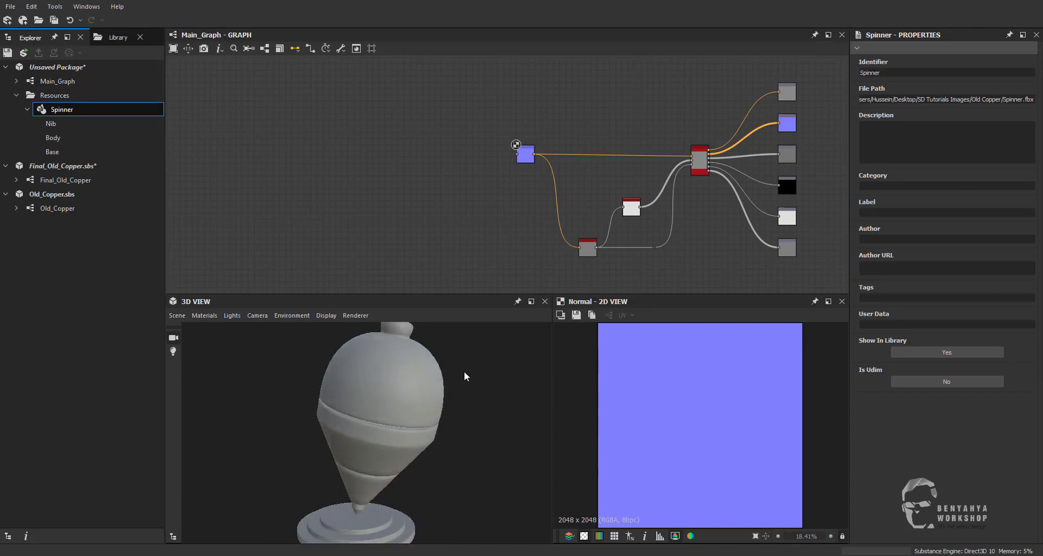
mouse_move(400, 412)
mouse_down()
mouse_move(427, 423)
mouse_move(407, 333)
mouse_up()
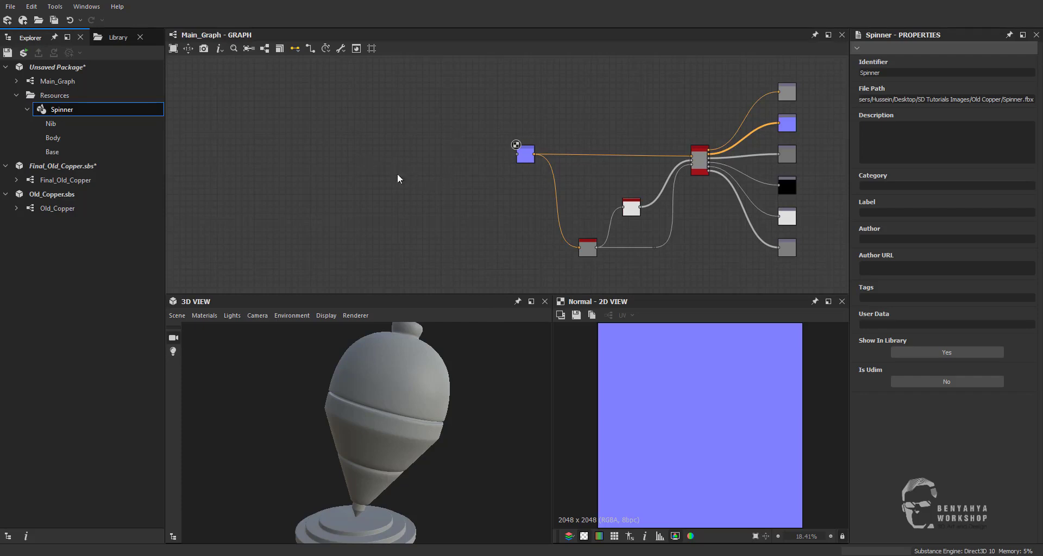
Set pbr_base_material's Base Color to a bright yellow (H 53, V 223)
middle_drag(470, 185, 414, 191)
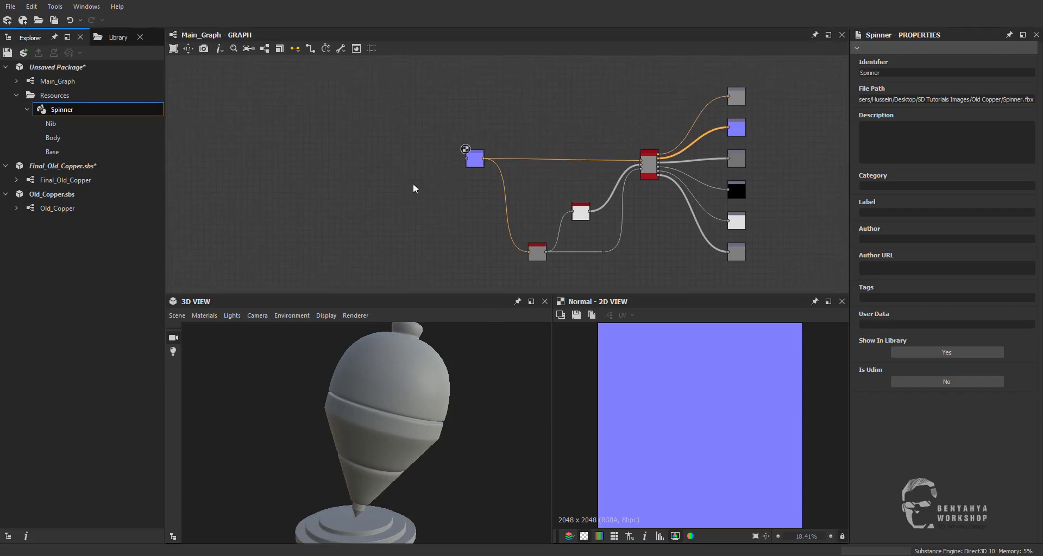
click(648, 166)
click(911, 157)
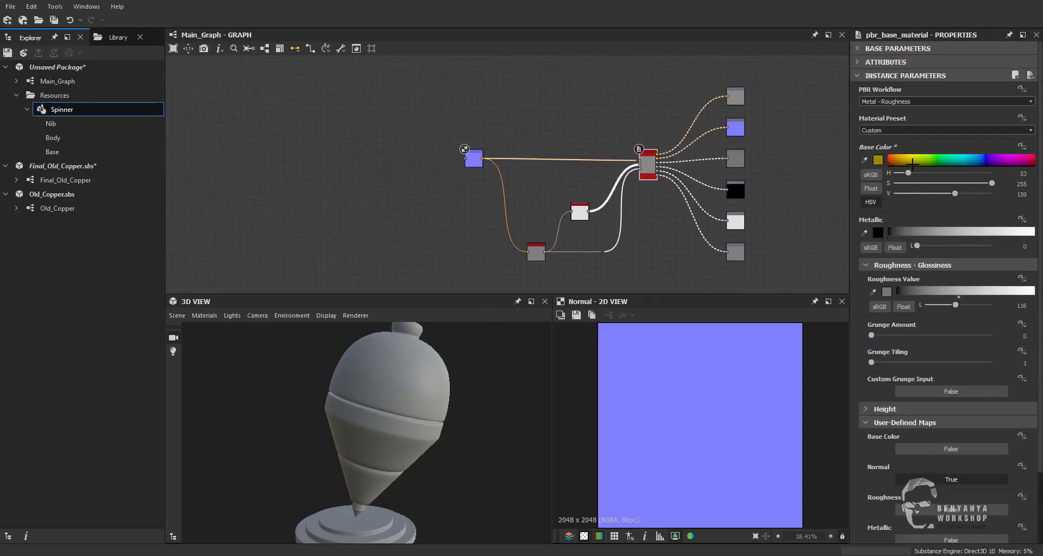
click(914, 155)
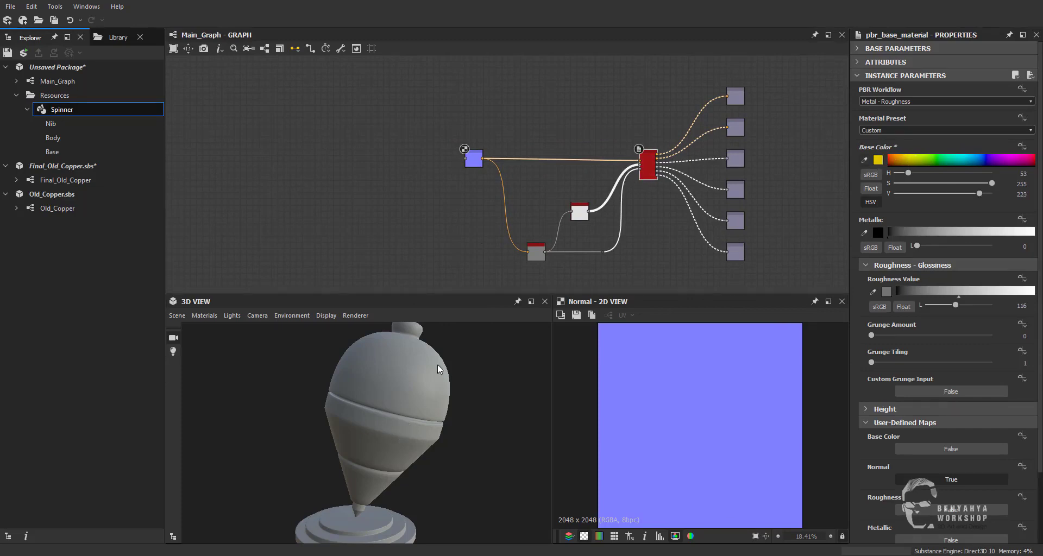
Show the graph outputs on the spinner's Body in the 3D view and inspect the yellow material
right_click(364, 131)
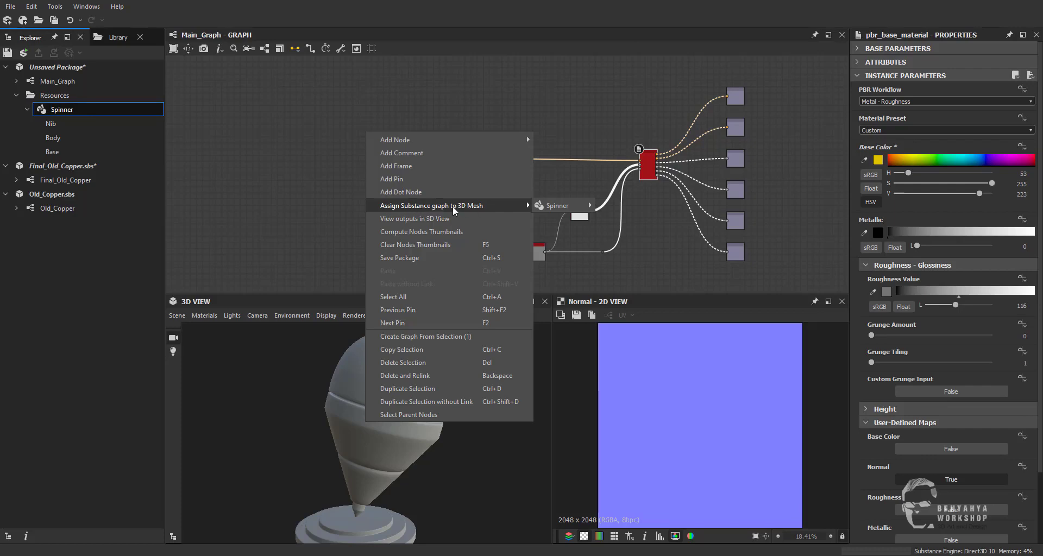
click(422, 220)
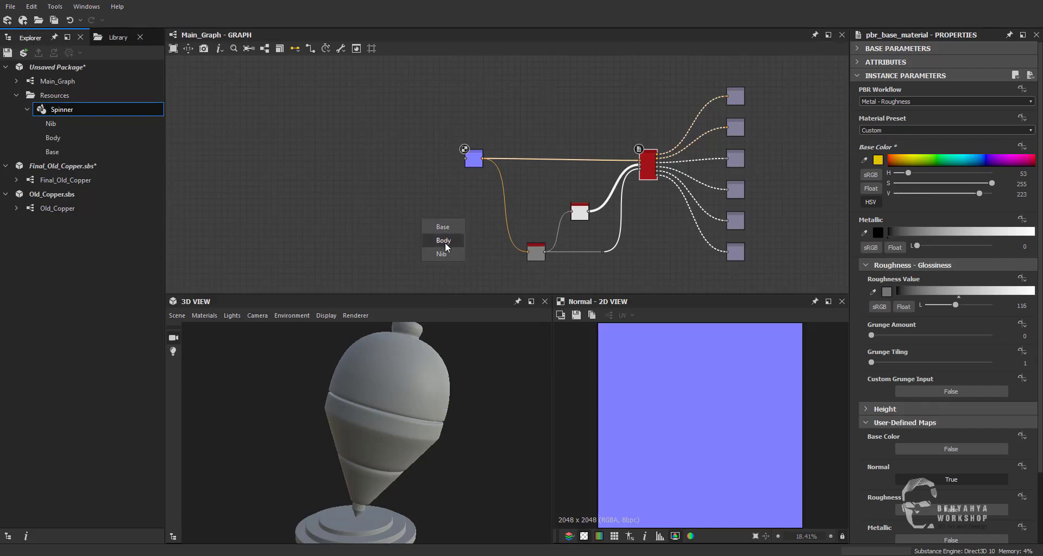
click(444, 240)
mouse_move(391, 396)
mouse_down()
mouse_move(437, 393)
mouse_move(428, 412)
mouse_move(435, 341)
mouse_up()
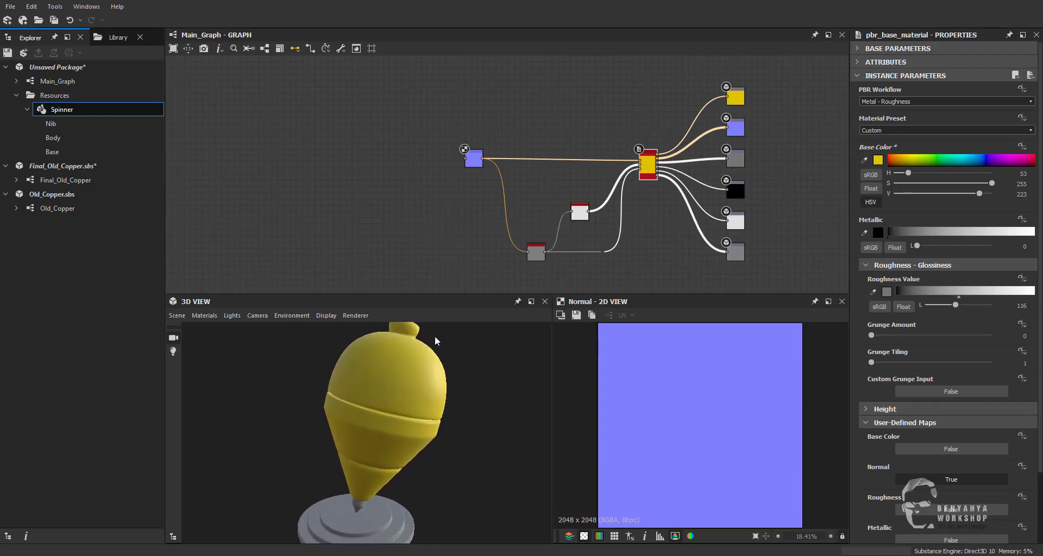
click(97, 42)
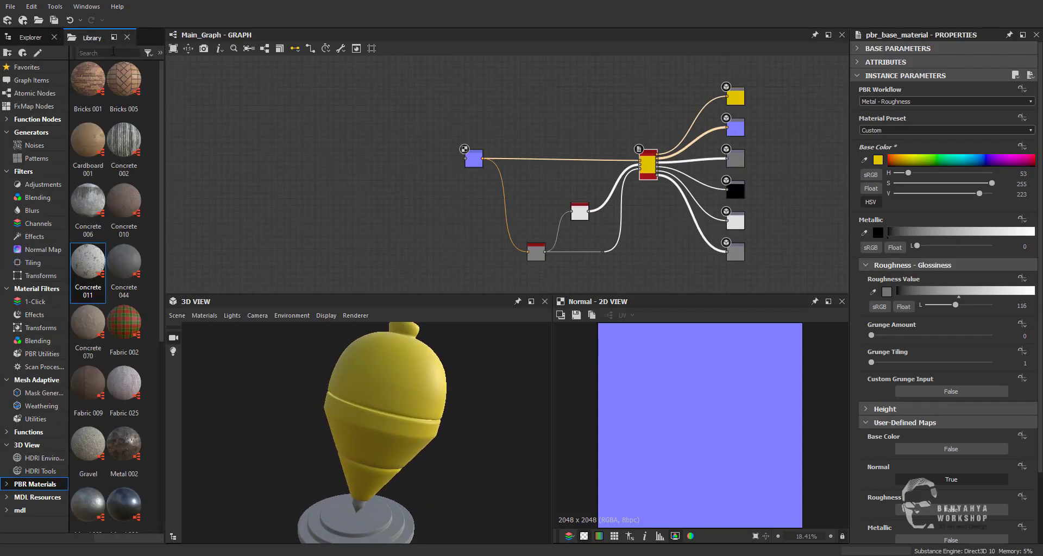
Add a Cells 4 noise node, align it with the purple node, and raise its Scale from 32 to 160
click(34, 146)
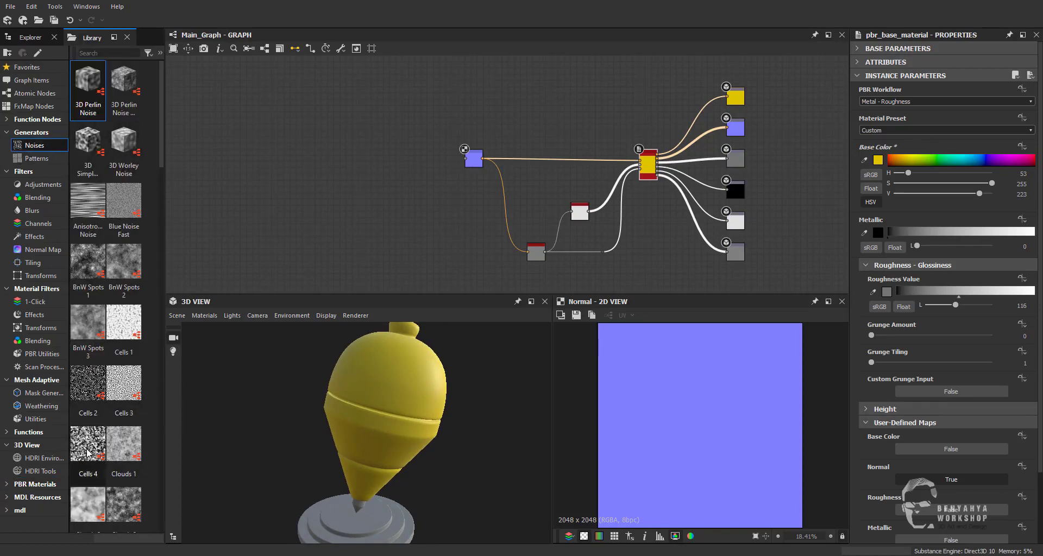
mouse_move(87, 454)
mouse_down()
mouse_move(374, 146)
mouse_move(466, 158)
mouse_up()
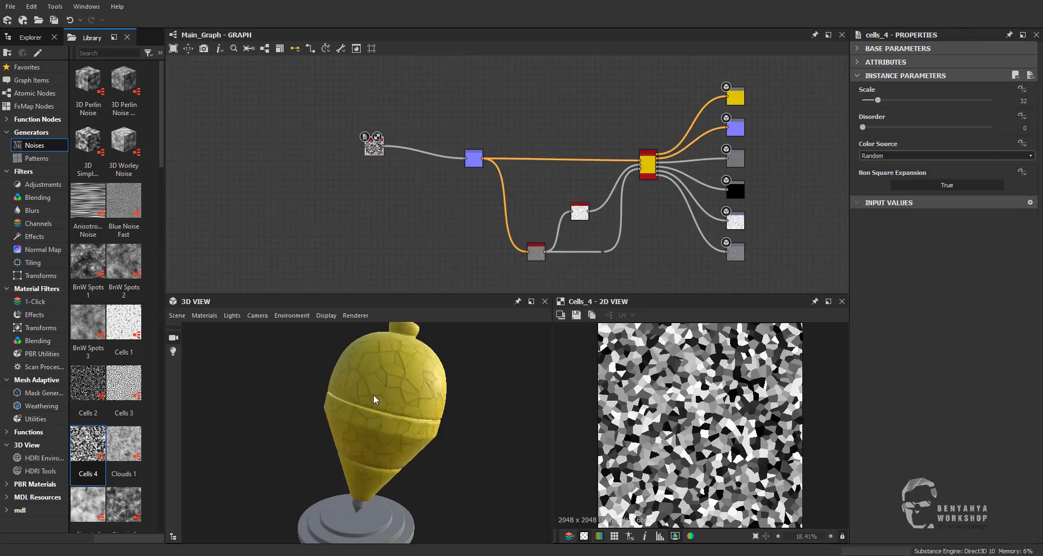
mouse_move(373, 400)
mouse_down()
mouse_move(526, 413)
mouse_move(406, 431)
mouse_move(282, 404)
mouse_move(469, 415)
mouse_up()
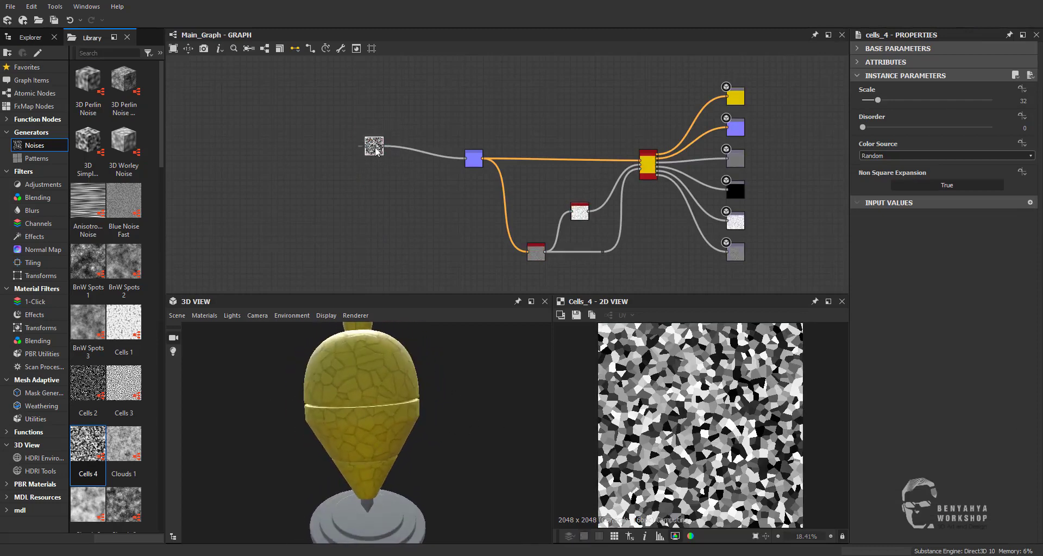
drag(376, 152, 377, 164)
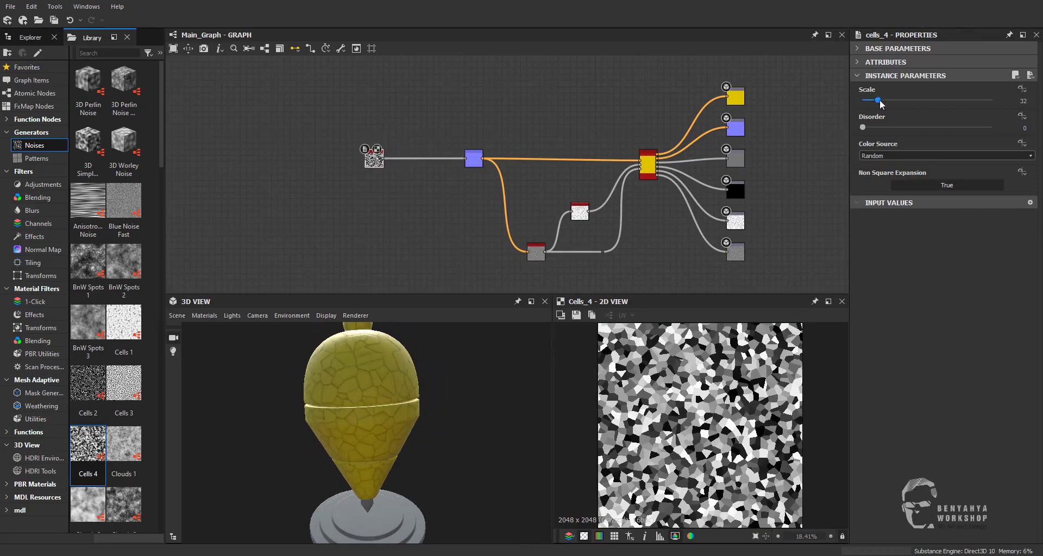
mouse_move(879, 100)
mouse_down()
mouse_move(946, 106)
mouse_move(936, 109)
mouse_up()
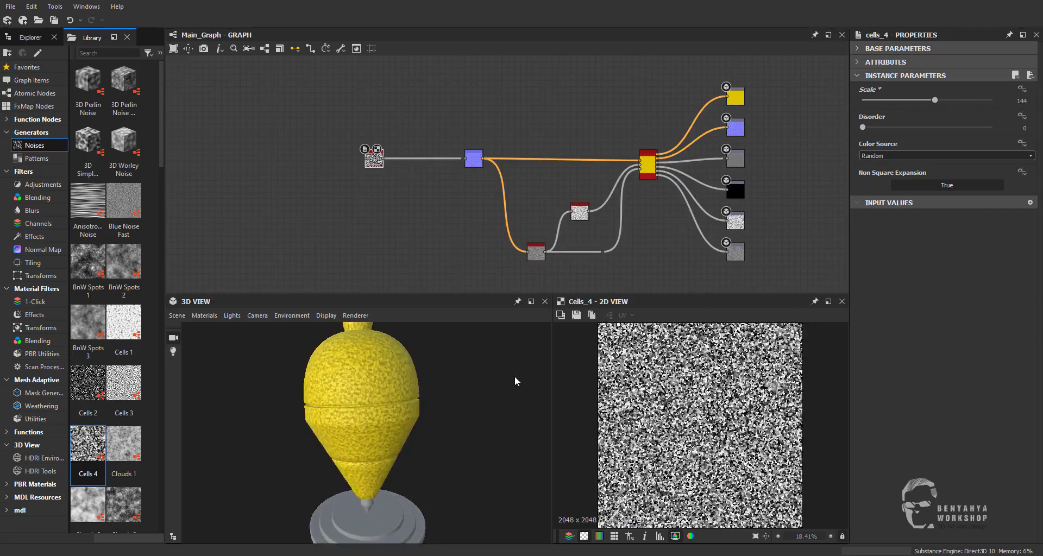
Zoom the 3D view in and out to inspect, then delete the Cells 4 node
scroll(404, 389, up, 2)
scroll(358, 382, up, 2)
scroll(360, 397, up, 2)
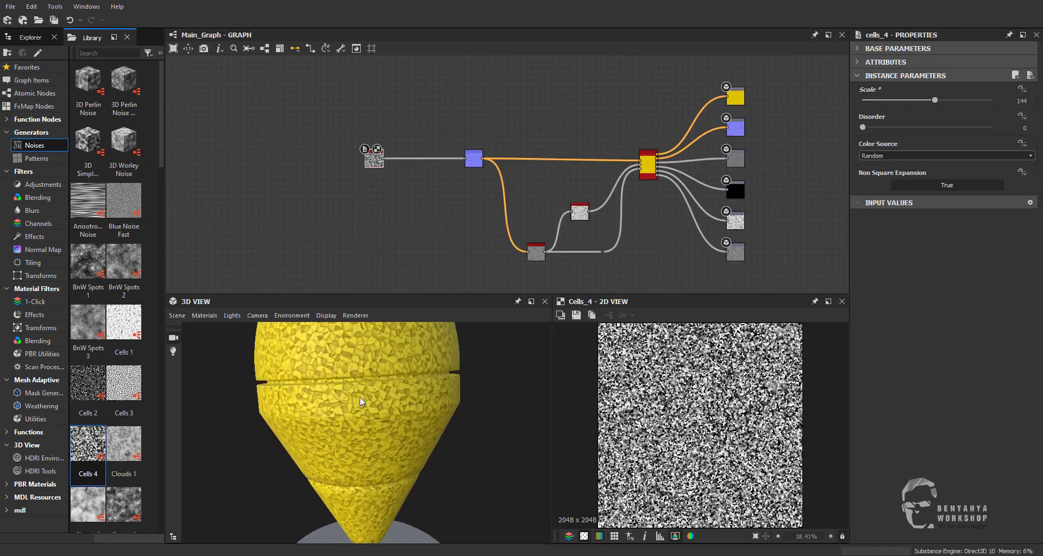
scroll(478, 400, up, 3)
scroll(427, 378, down, 2)
scroll(416, 499, down, 3)
scroll(385, 461, down, 2)
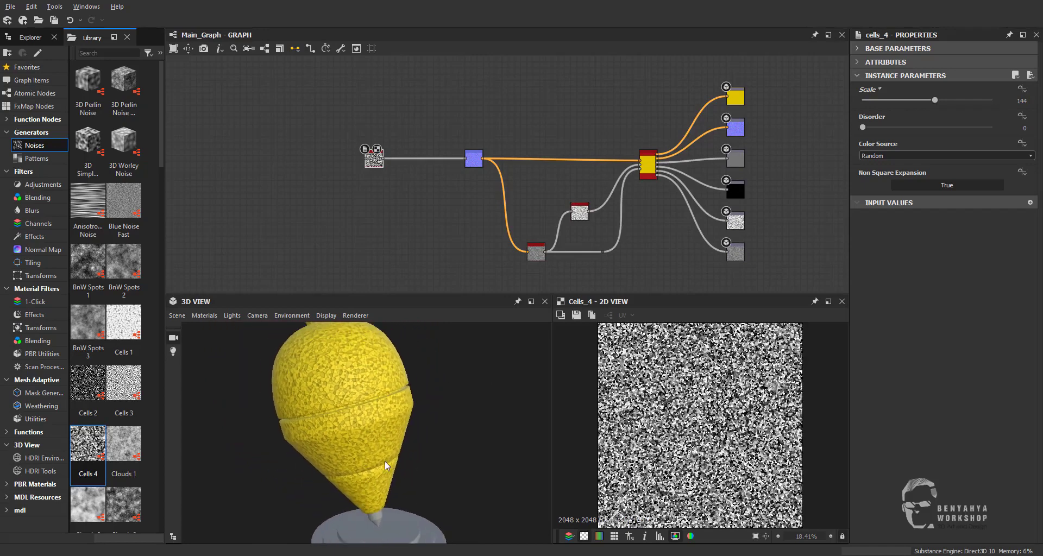
scroll(385, 461, down, 2)
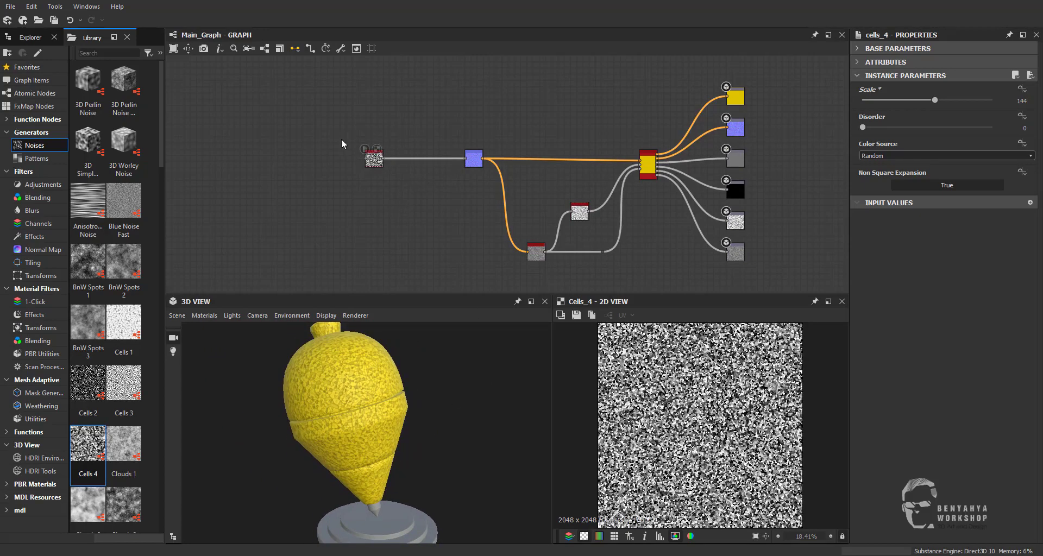
drag(335, 126, 408, 269)
key(Delete)
click(30, 37)
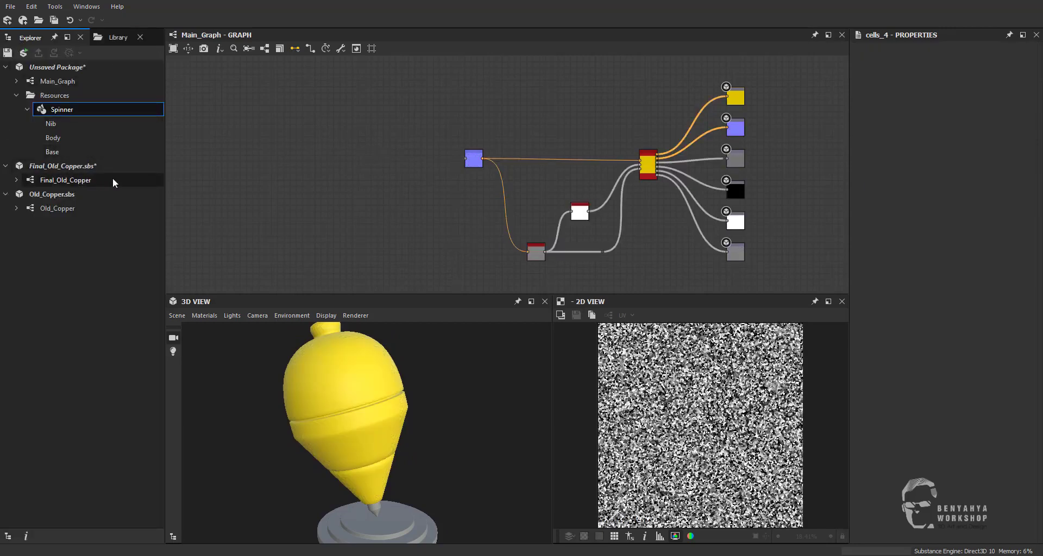
Open the Final_Old_Copper graph, look over its nodes, and return to Main_Graph
click(58, 180)
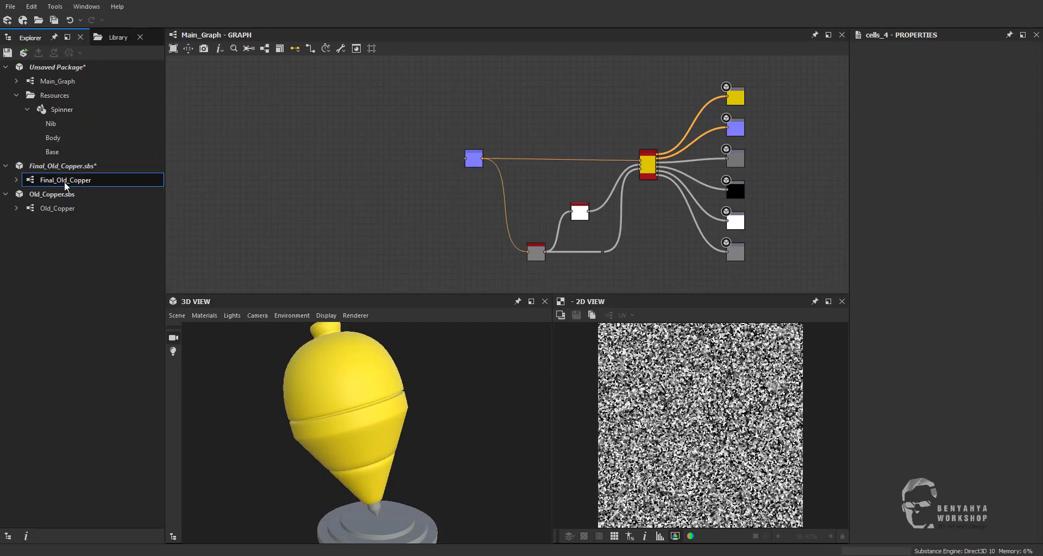
double_click(68, 180)
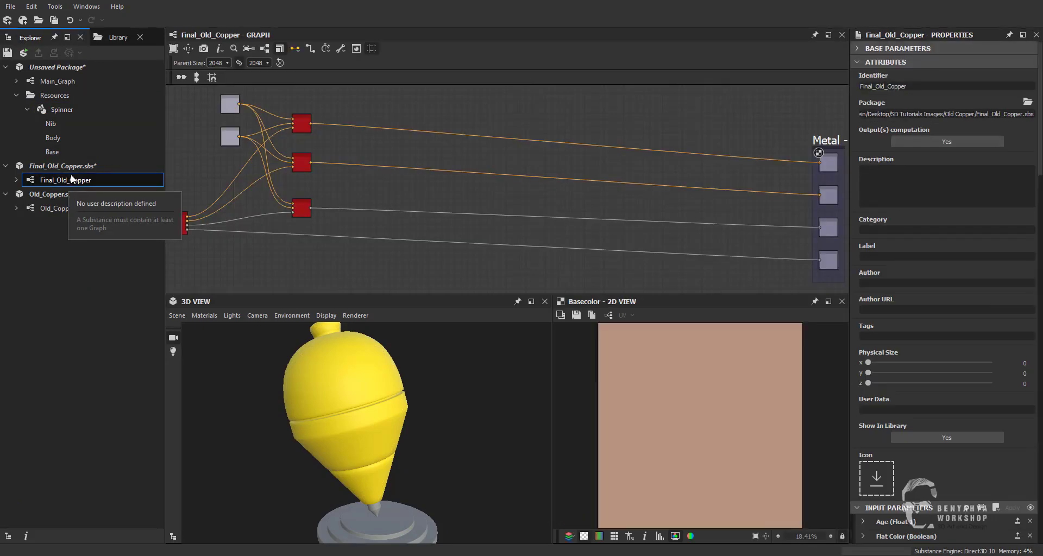
middle_drag(298, 176, 442, 184)
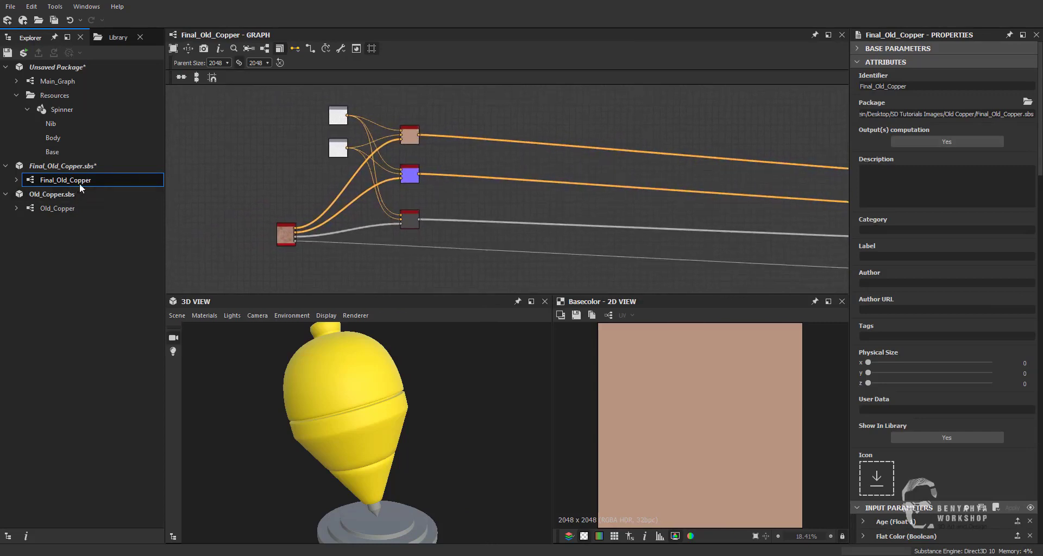
click(57, 81)
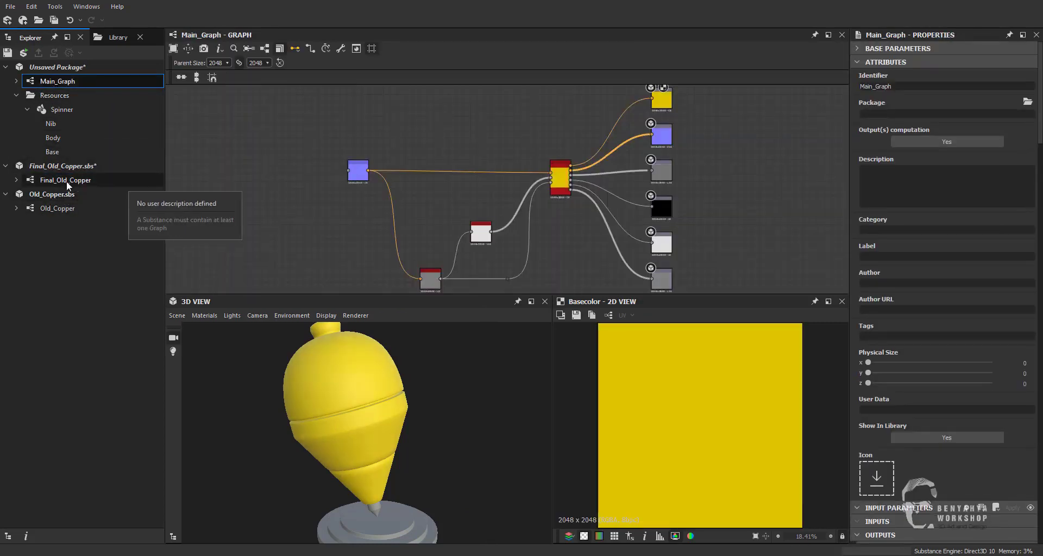
Drag Final_Old_Copper from the Explorer into Main_Graph as an instance node
click(76, 181)
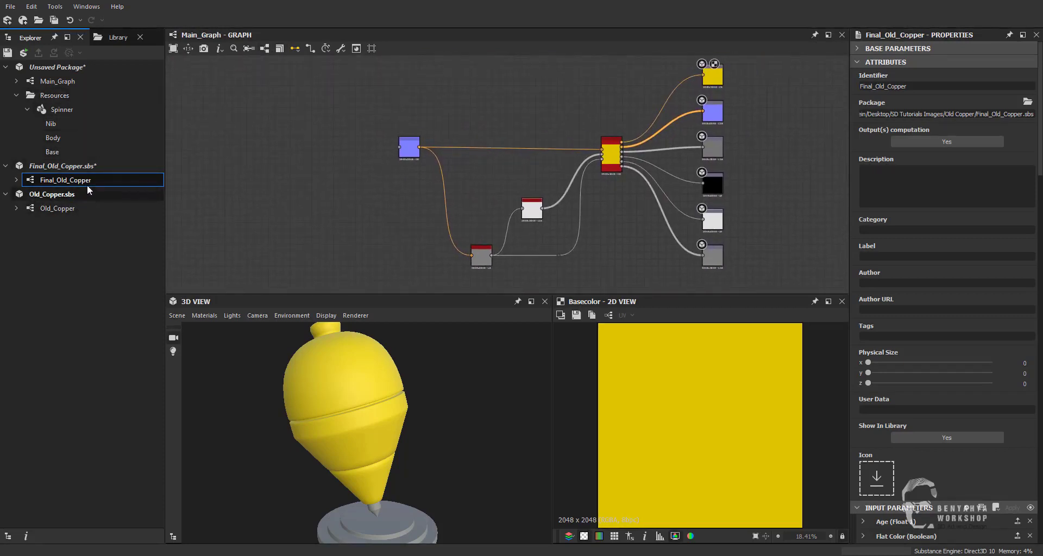
drag(64, 182, 272, 149)
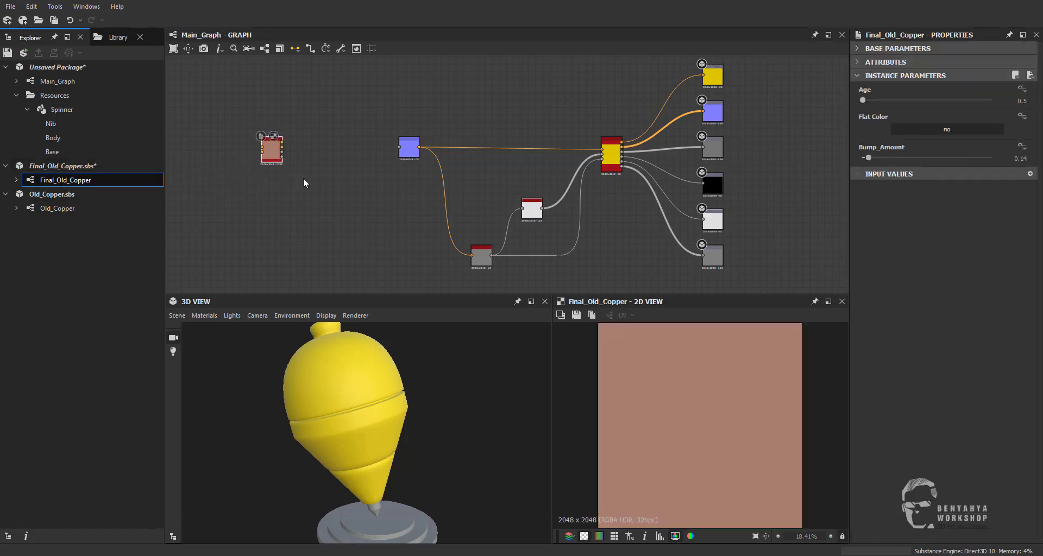
scroll(326, 179, up, 4)
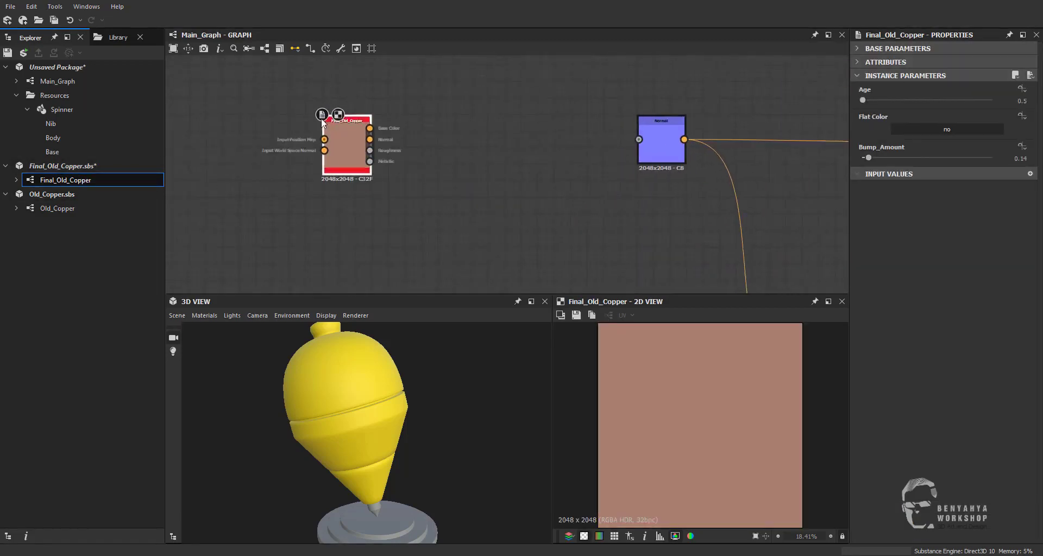
middle_drag(339, 146, 375, 164)
scroll(375, 164, up, 2)
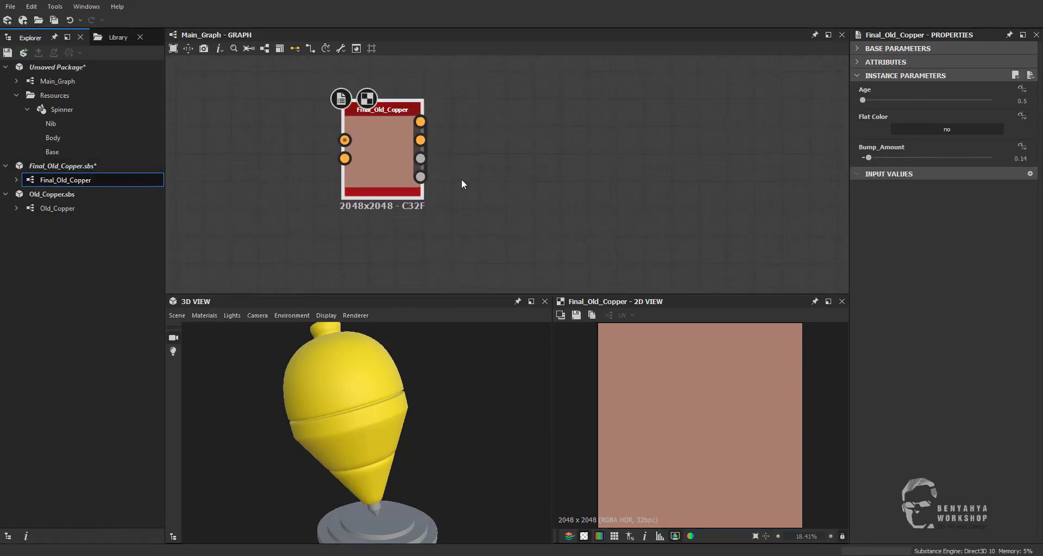
Open the graph behind the copper instance and pan around it
double_click(348, 193)
middle_drag(243, 139, 357, 181)
scroll(337, 110, up, 2)
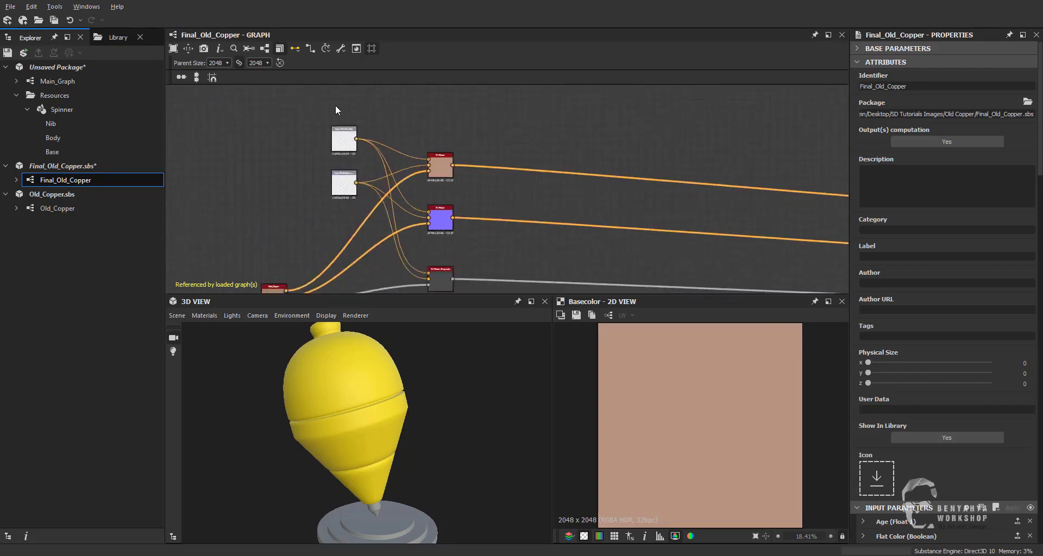
right_click(336, 110)
scroll(340, 164, up, 2)
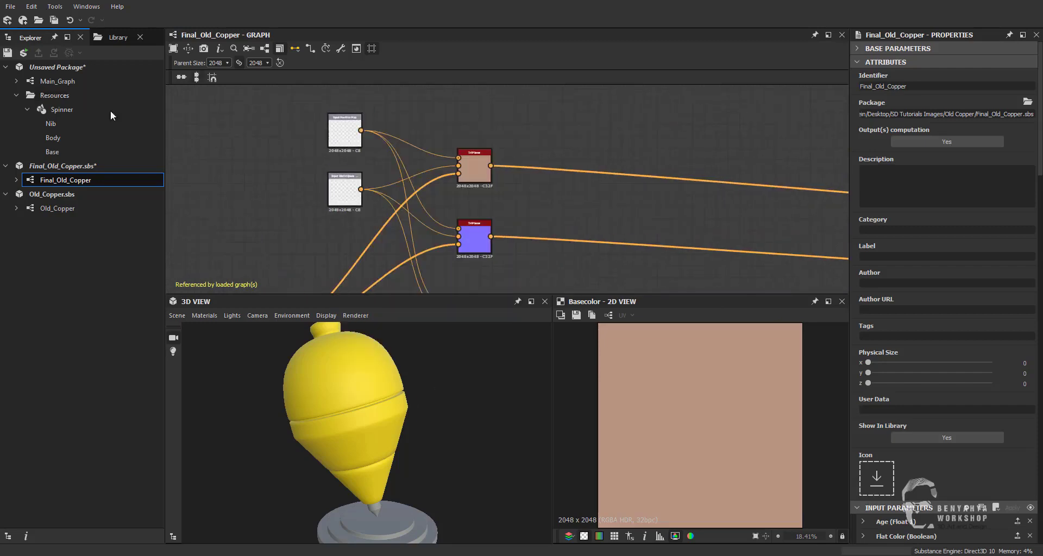
Back in Main_Graph, frame the copper node, hide the parent size row, and select the Spinner resource
click(57, 81)
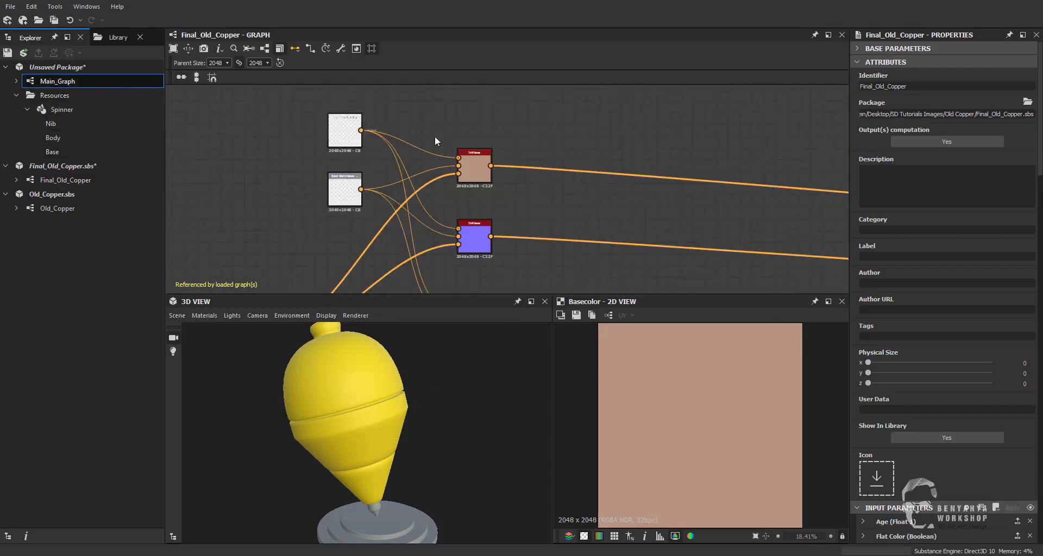
middle_drag(331, 177, 419, 175)
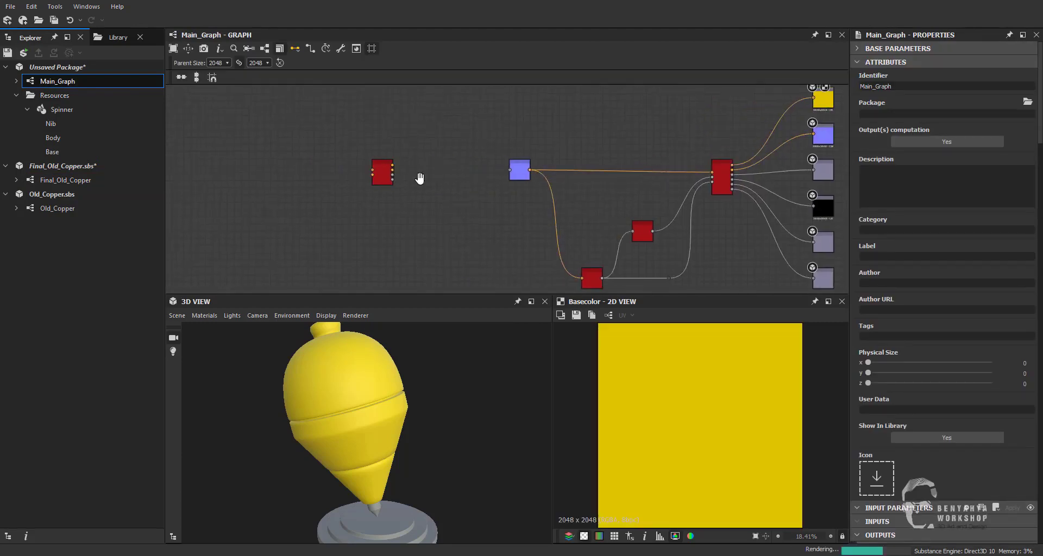
scroll(393, 213, down, 1)
scroll(390, 187, up, 2)
right_click(397, 148)
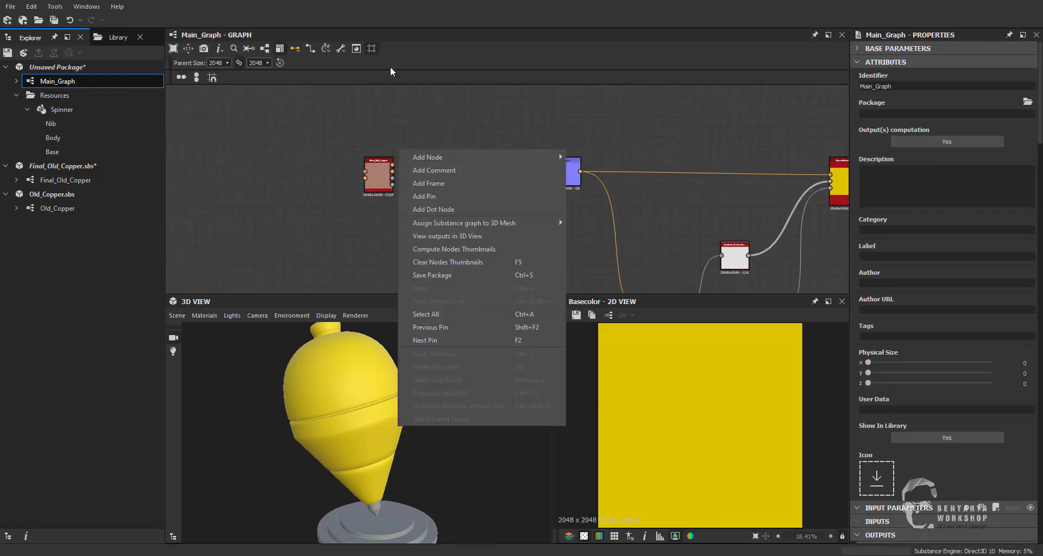
click(373, 50)
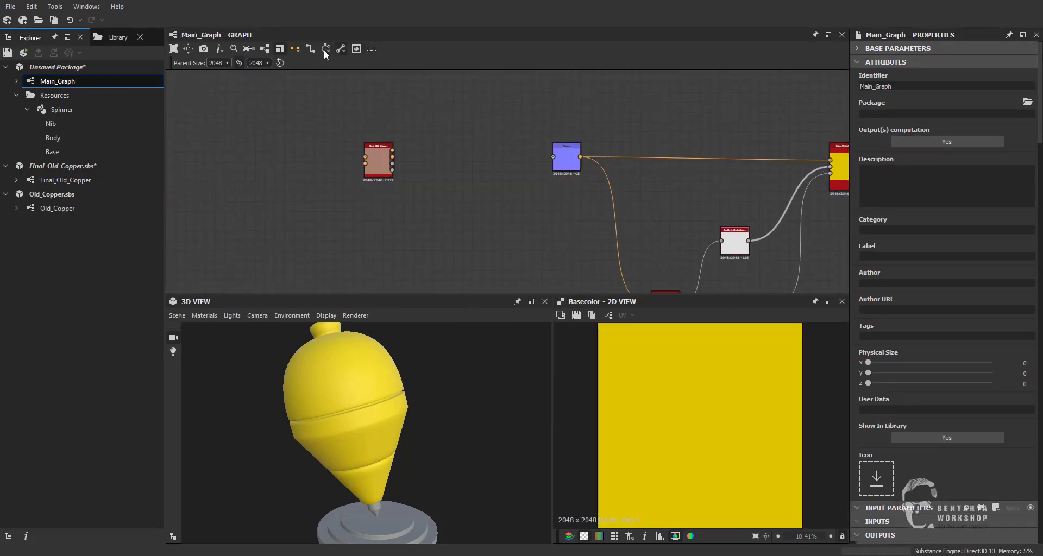
click(280, 51)
middle_drag(395, 155, 416, 156)
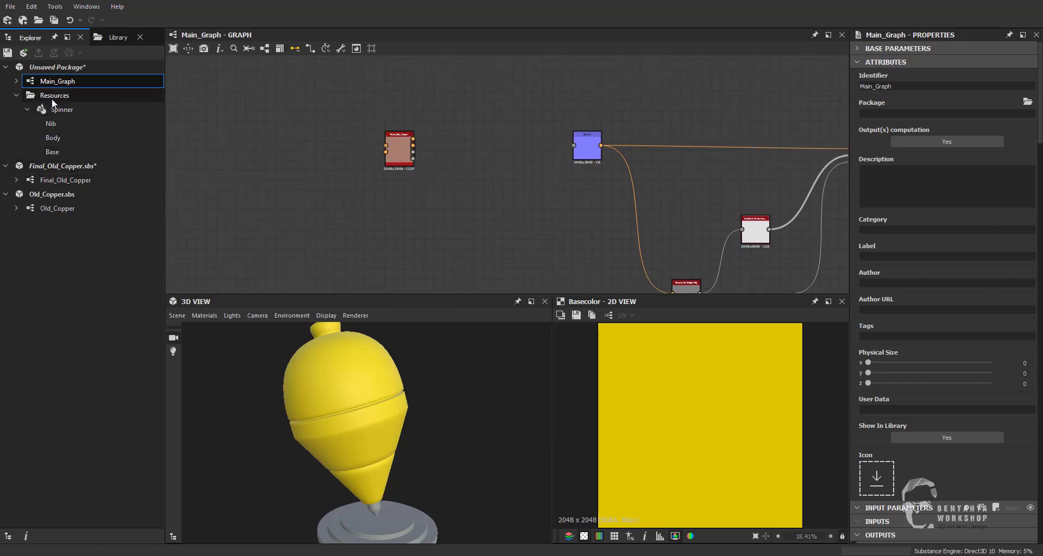
click(61, 110)
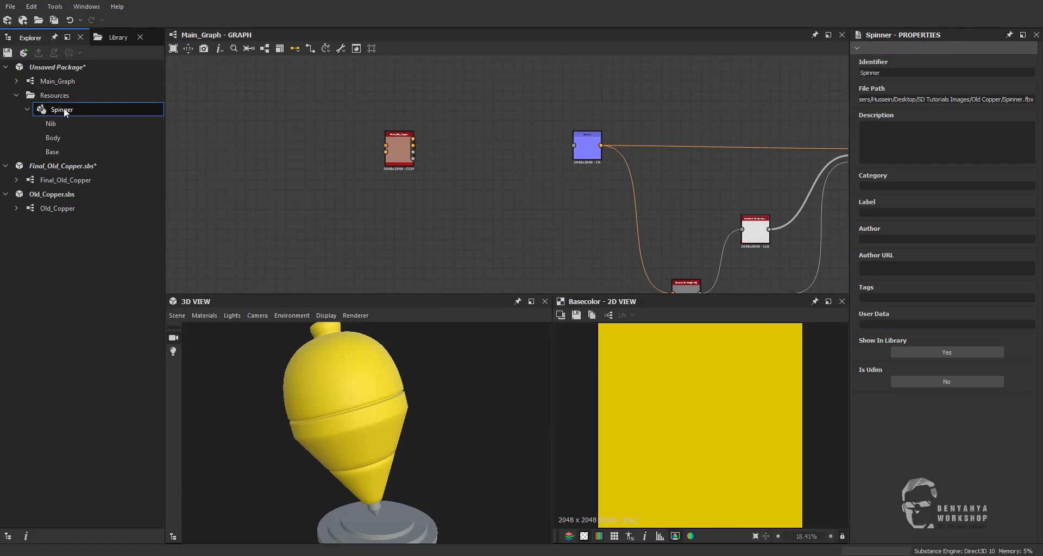
Open Bake model information for Spinner, close it, and reopen the baking window
right_click(65, 110)
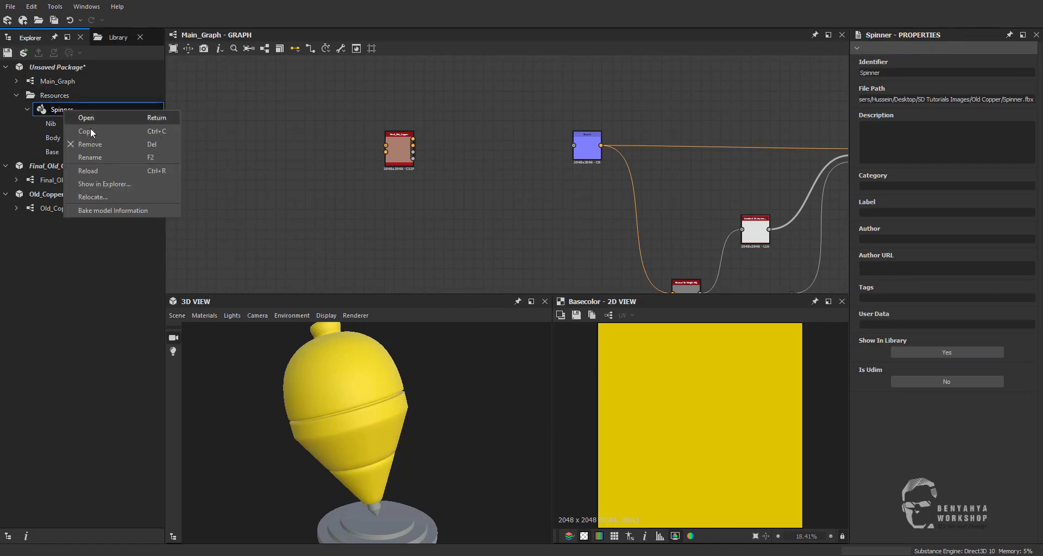
click(111, 212)
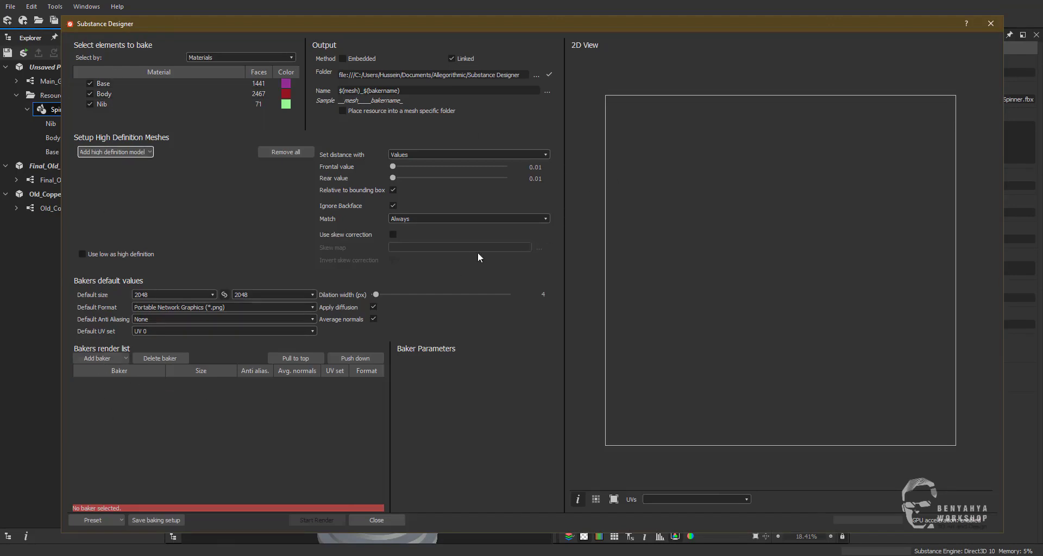
click(991, 24)
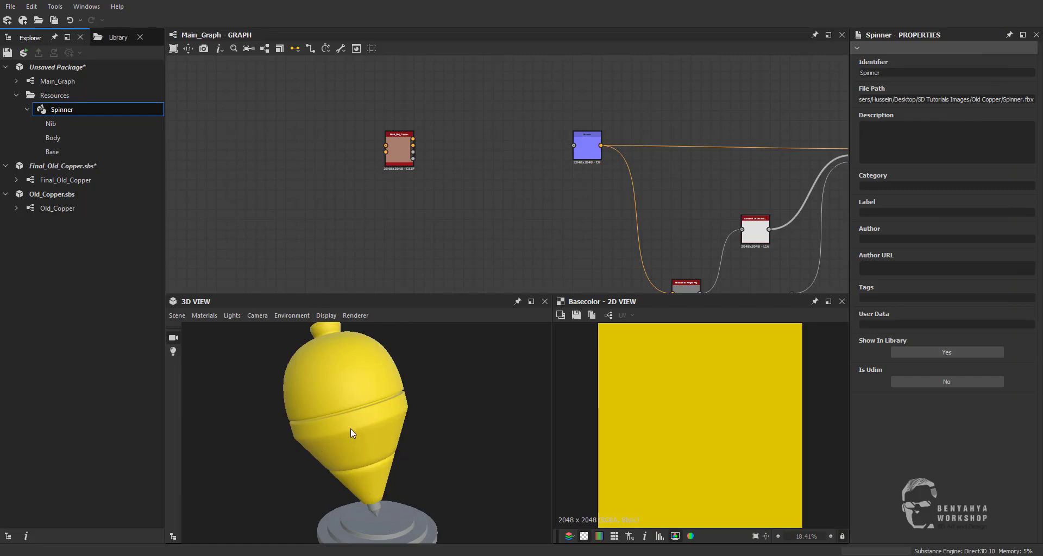
right_click(64, 108)
click(111, 209)
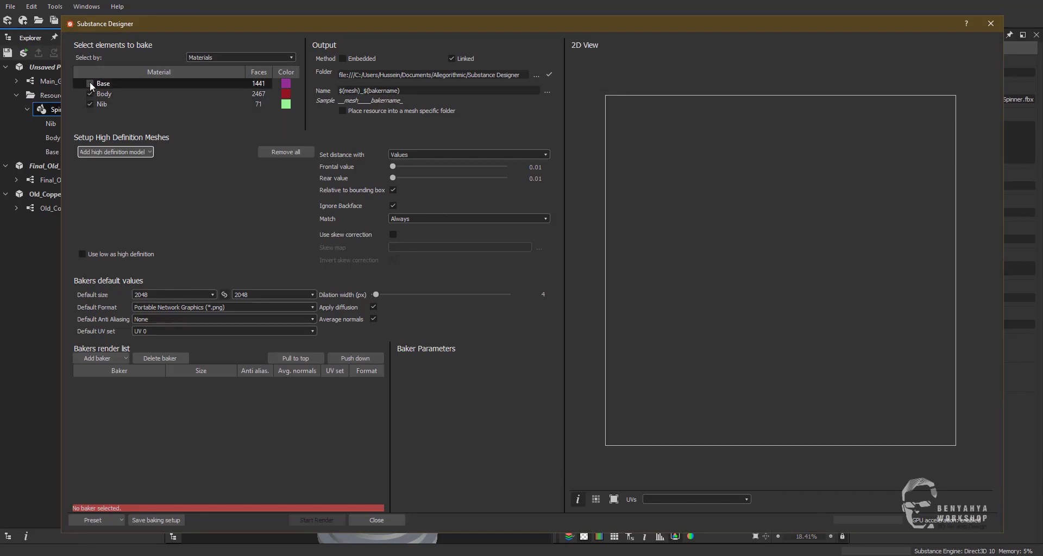
Exclude Nib, keep PNG format, embed the baked outputs, and set anti-aliasing to Subsampling 2x2
click(90, 103)
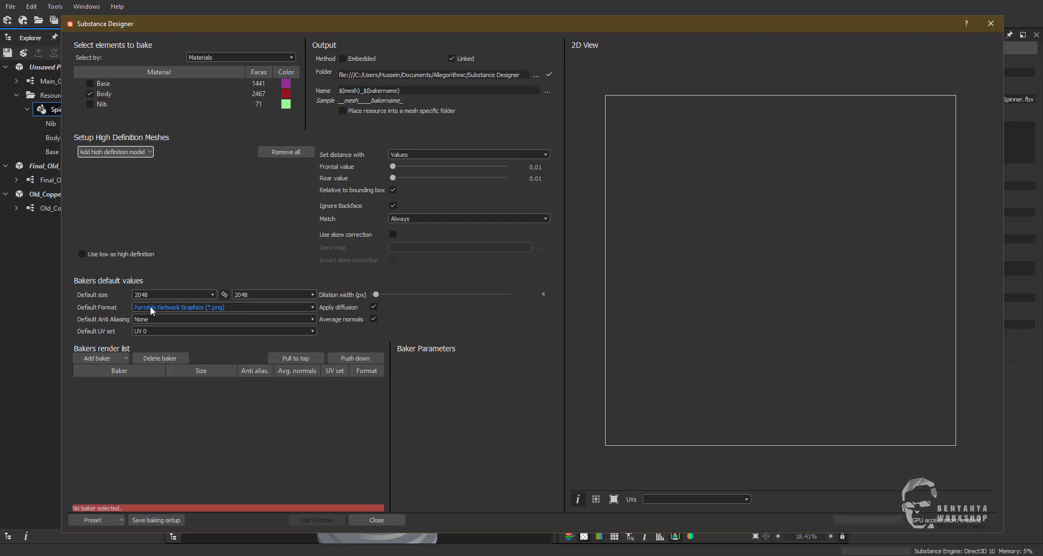
click(221, 309)
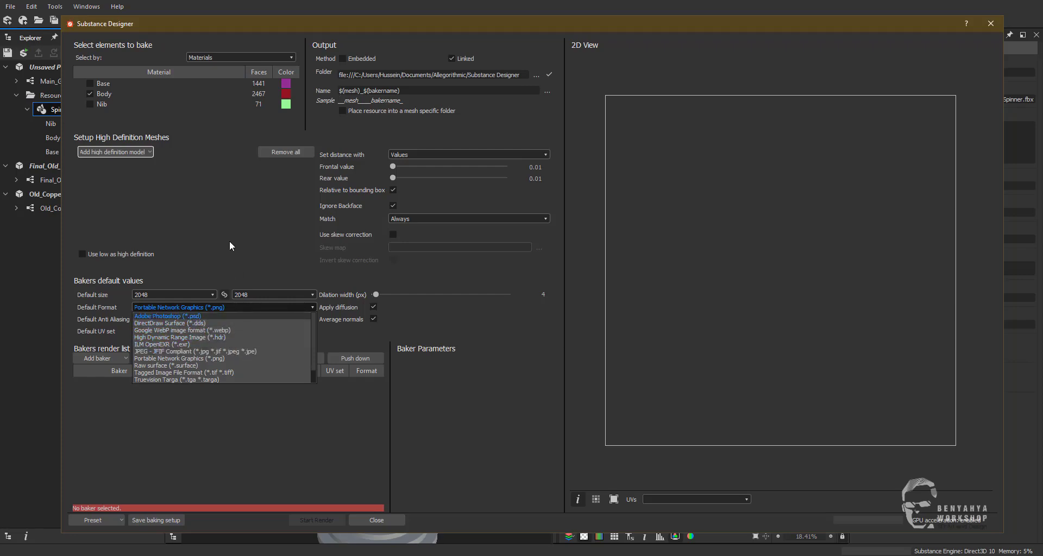
click(217, 308)
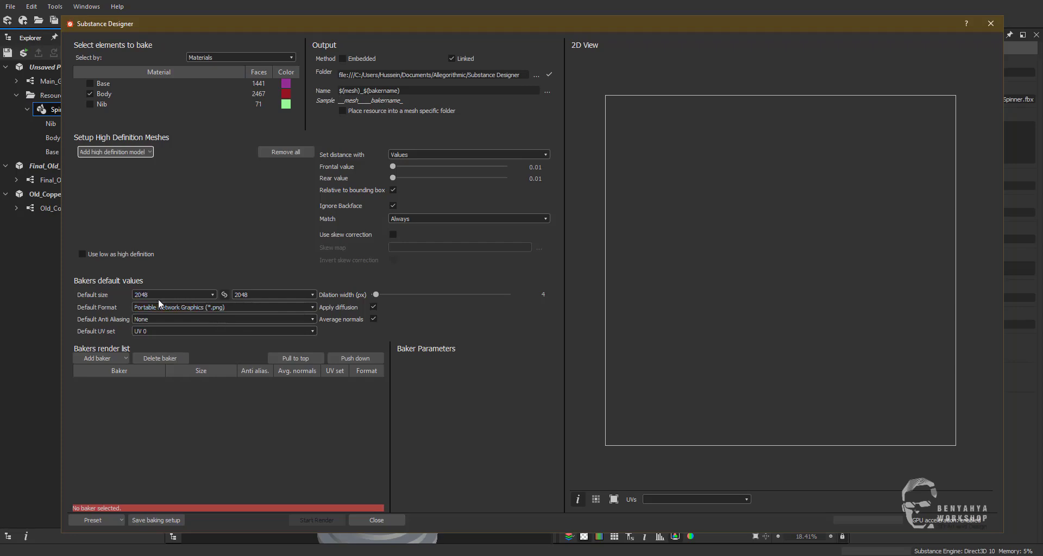
double_click(242, 294)
click(350, 60)
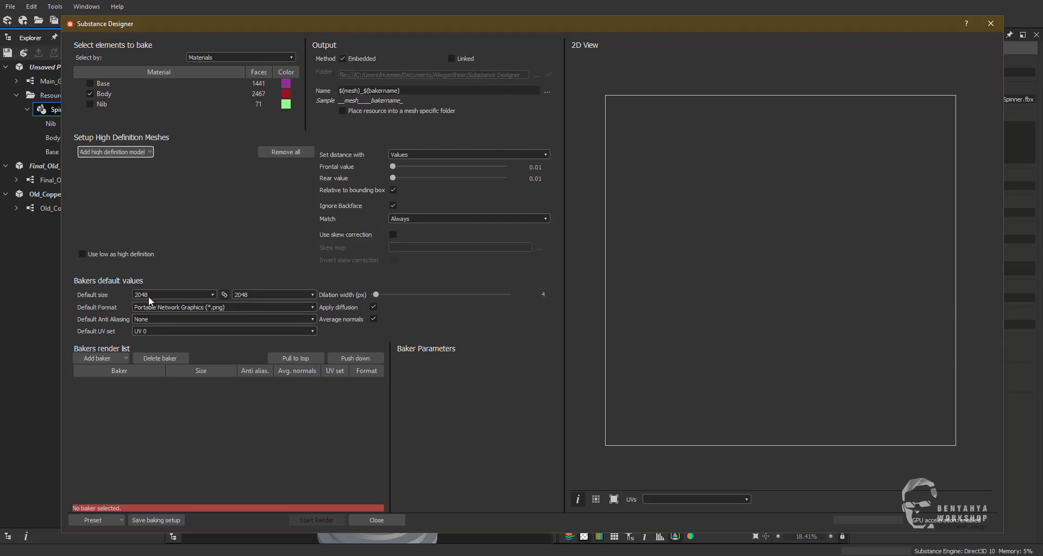
click(156, 319)
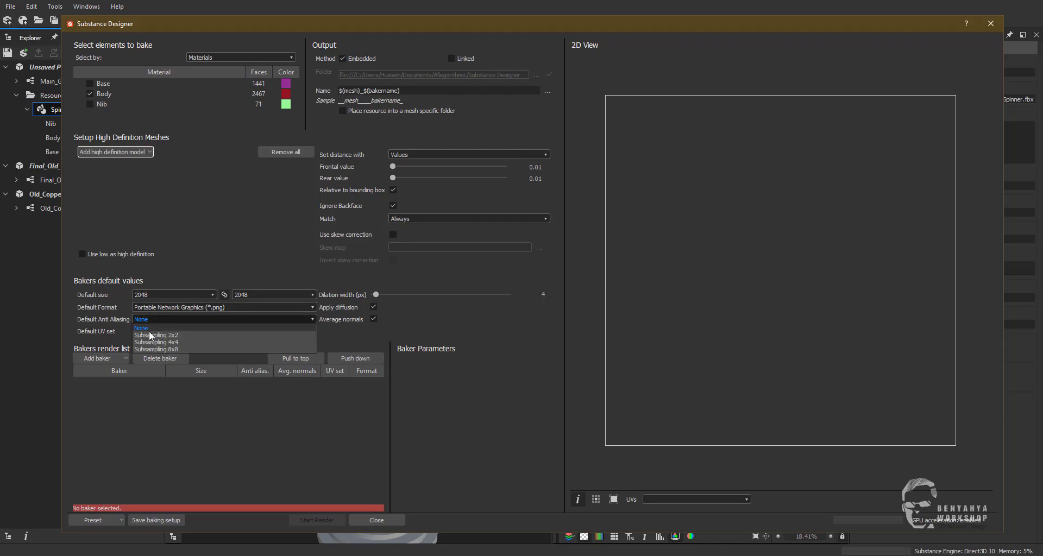
click(175, 335)
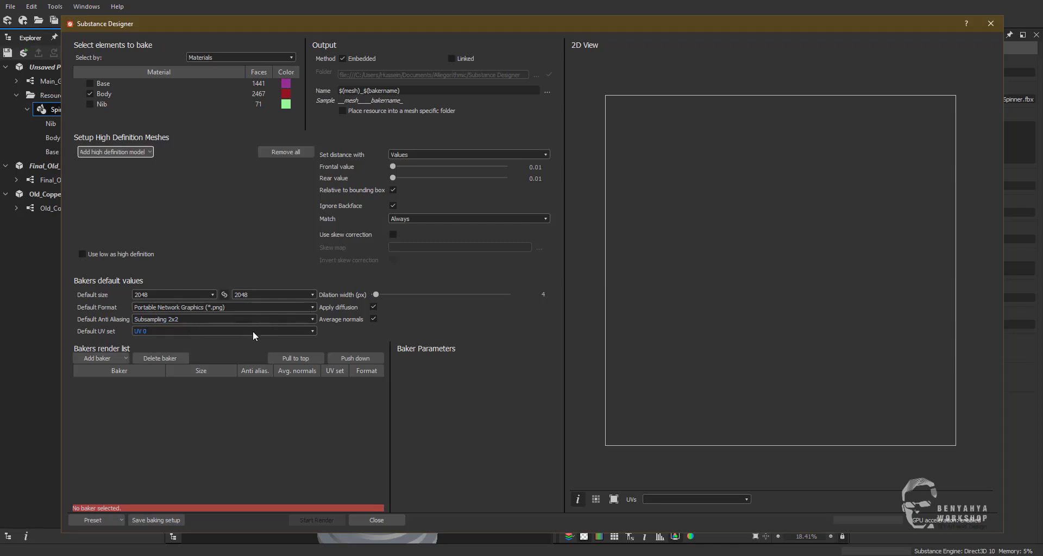
Add Ambient Occlusion, Curvature, Position and World Space Normals bakers, then close the baker list
click(104, 360)
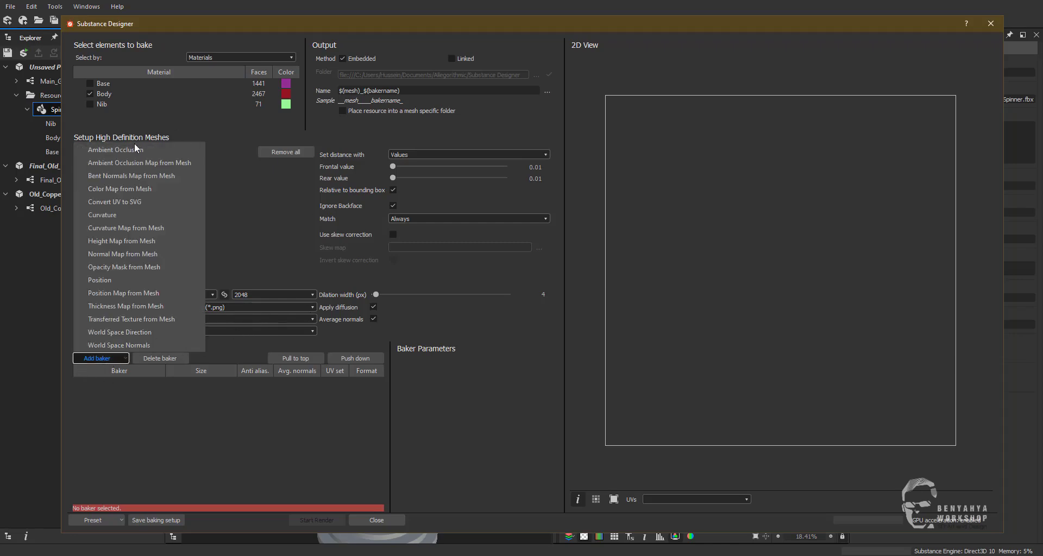
click(125, 152)
click(108, 359)
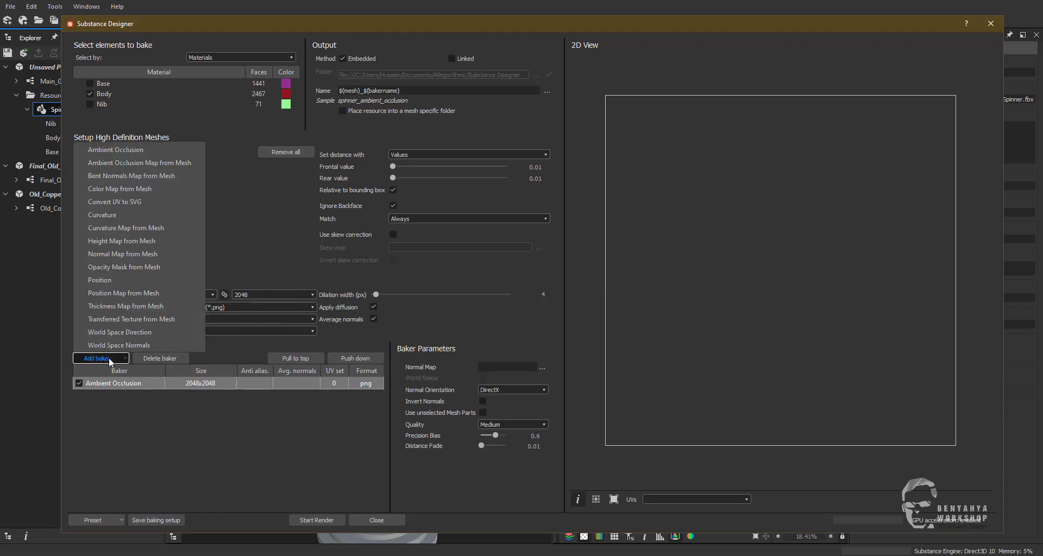
click(114, 216)
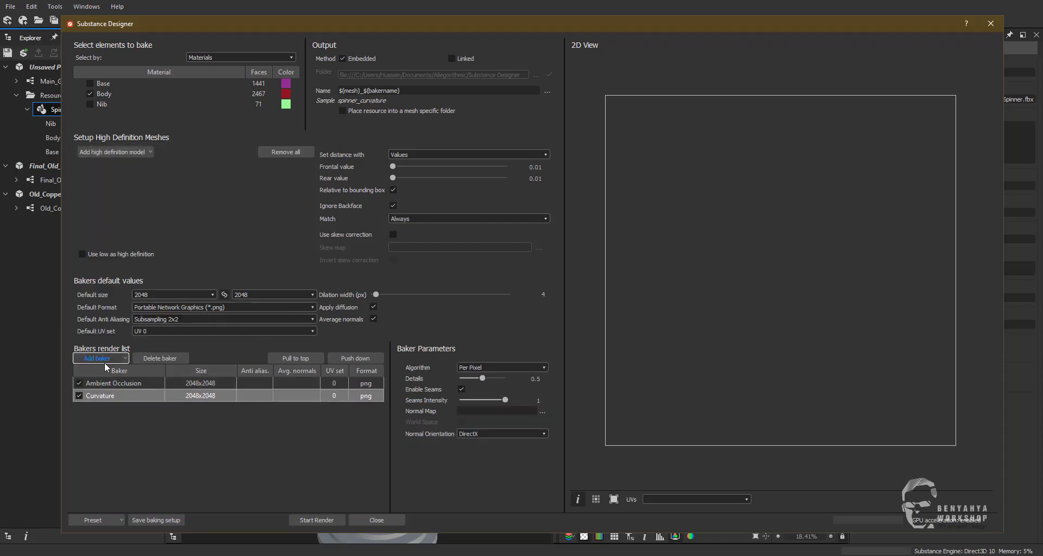
click(107, 360)
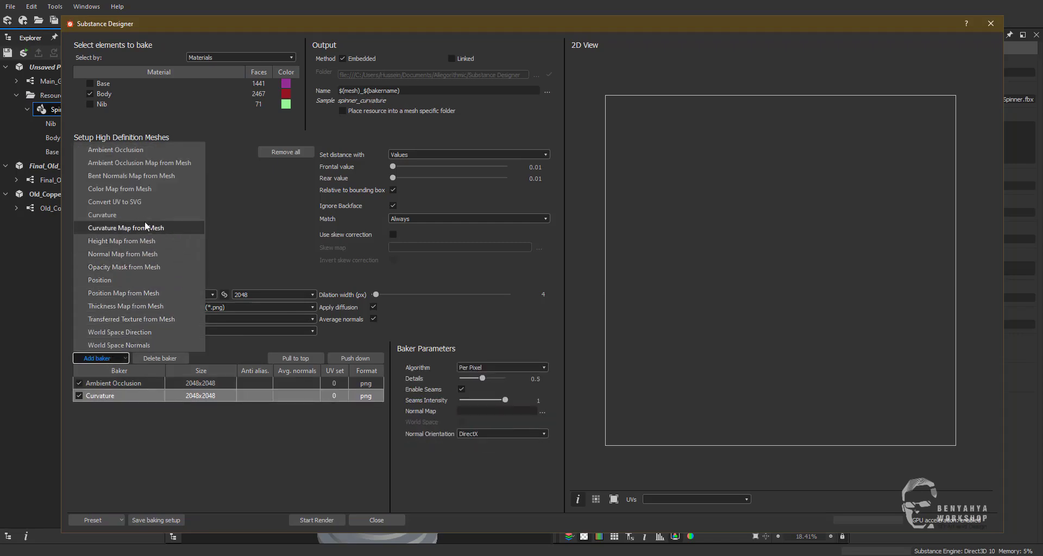
click(101, 281)
click(101, 359)
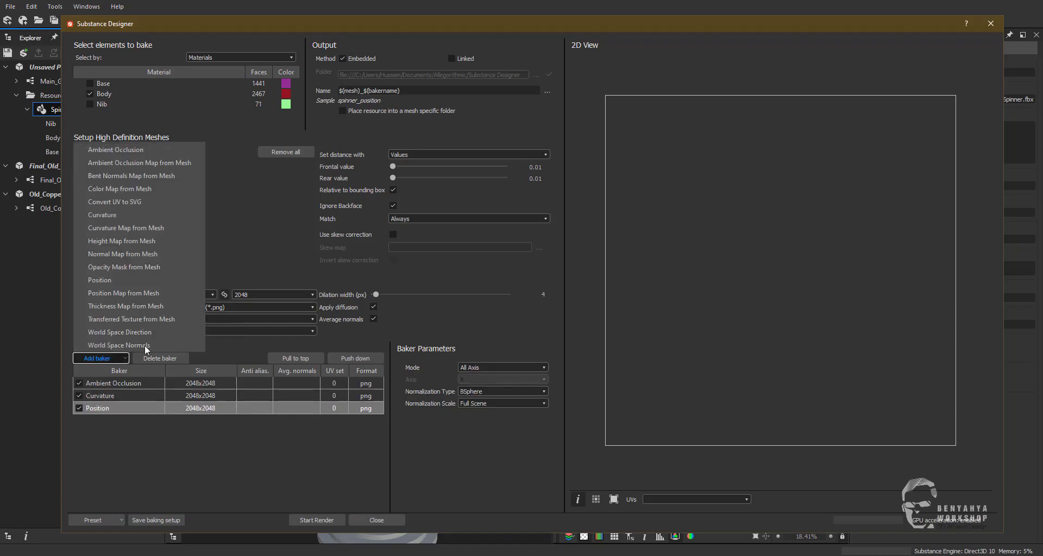
click(131, 346)
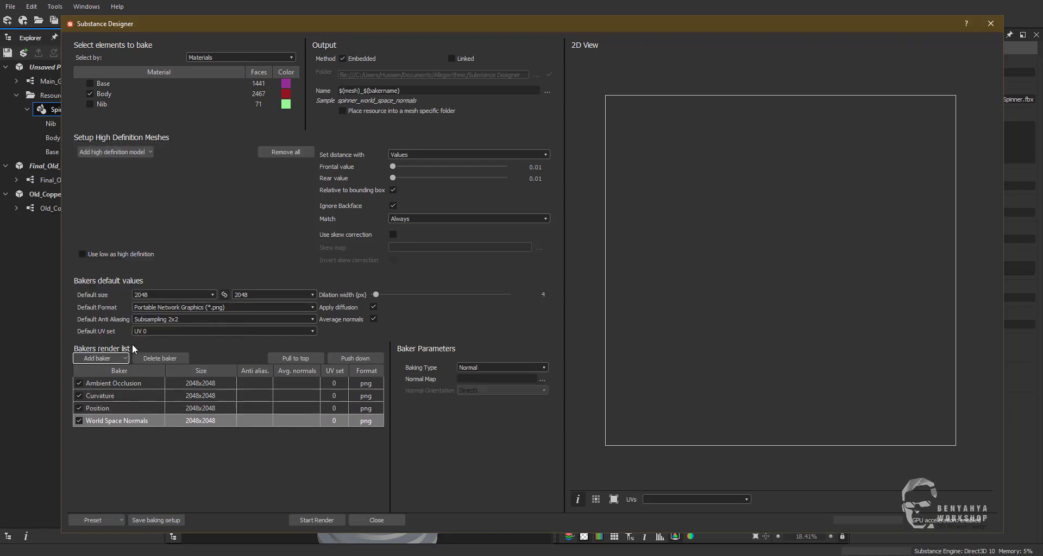
click(107, 359)
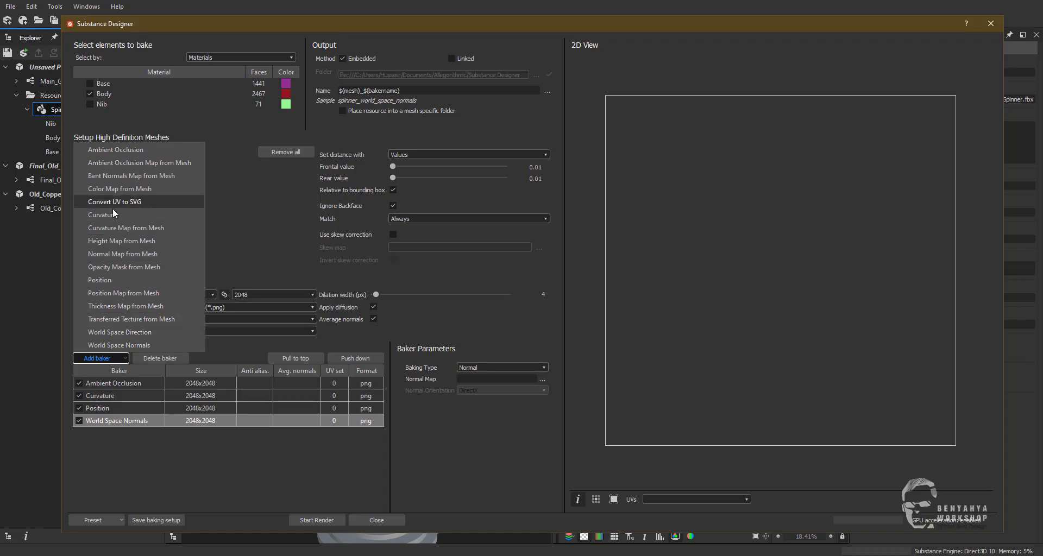
click(147, 468)
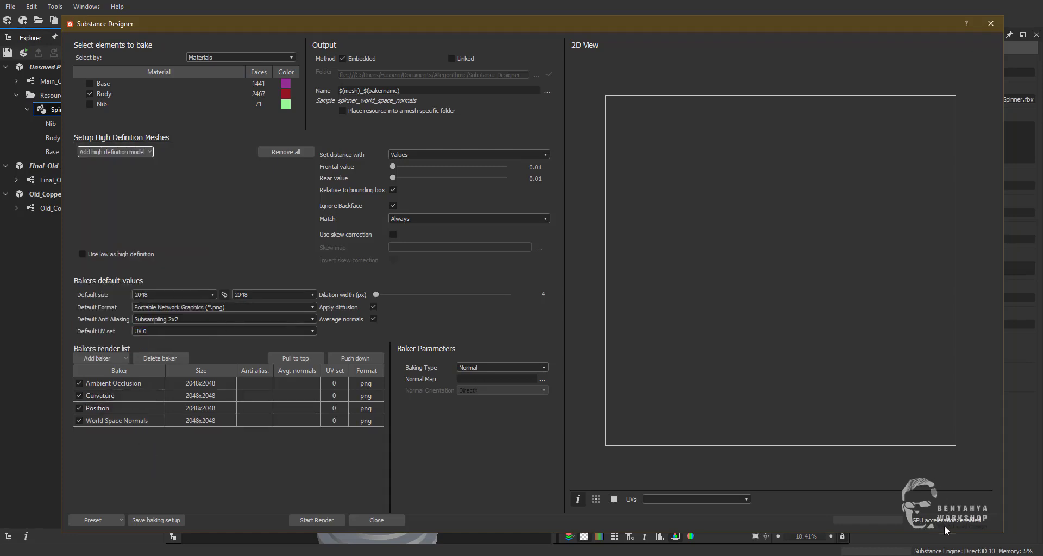
Look over the Bakers preferences and close them without changes
click(31, 6)
click(54, 47)
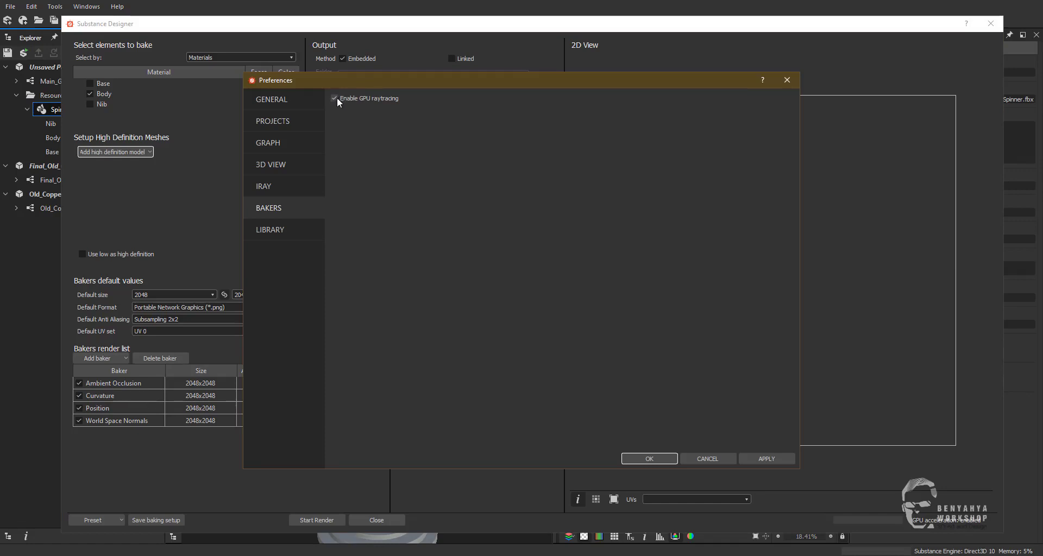
click(707, 458)
Bake the four queued spinner maps and close the baking window once finished
click(308, 521)
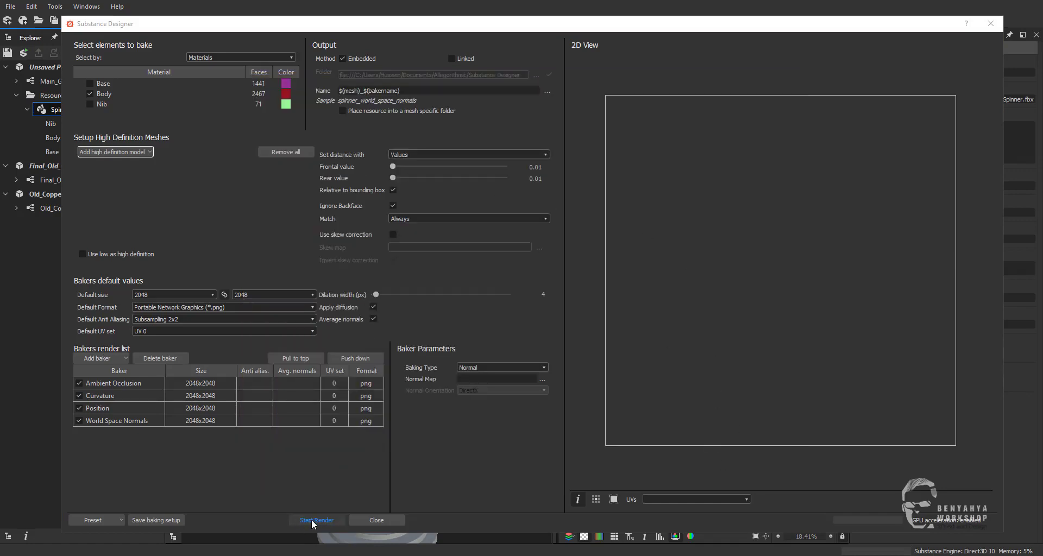
click(330, 521)
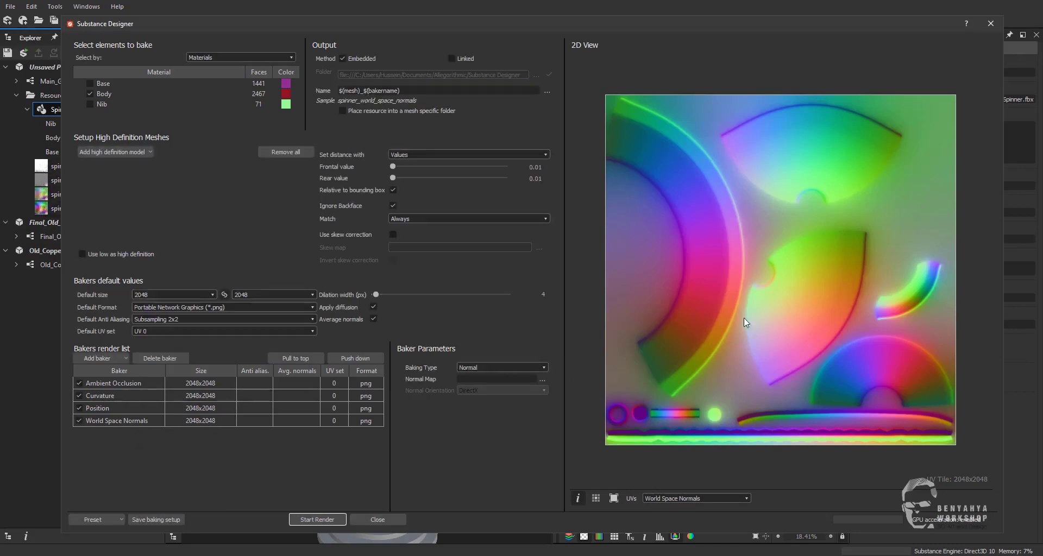
click(991, 24)
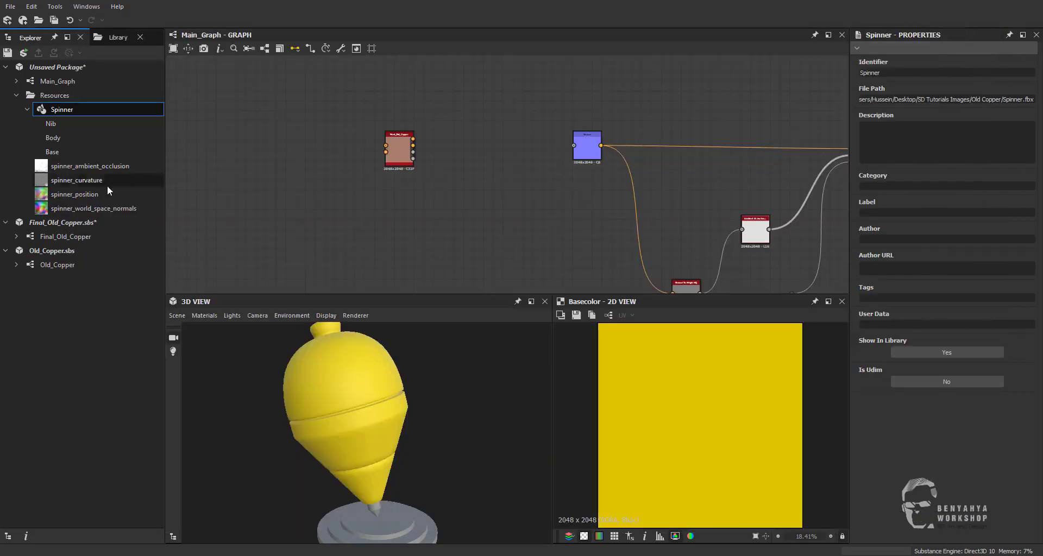
Preview the baked maps and drop all four into Main_Graph as bitmap nodes
click(67, 168)
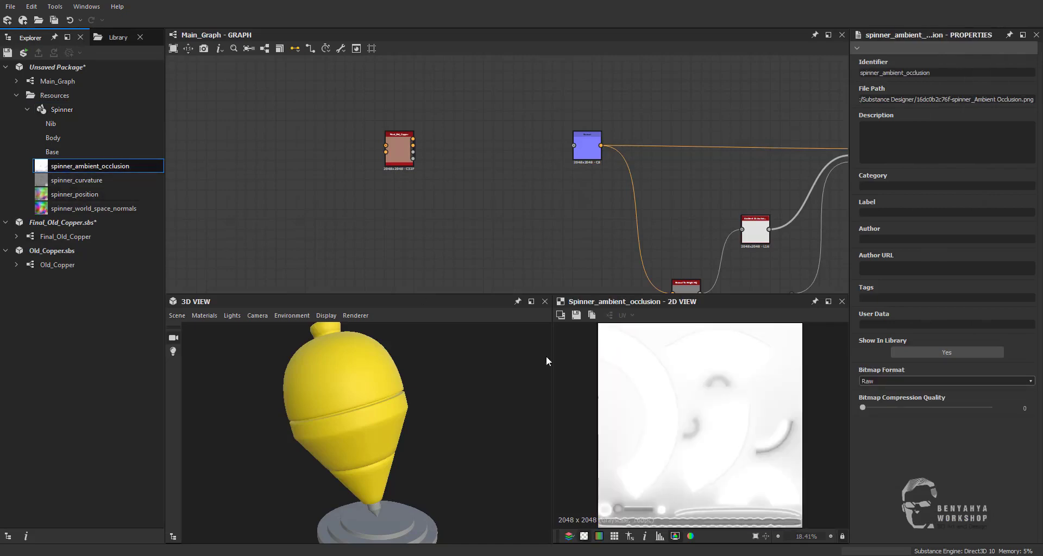
click(87, 182)
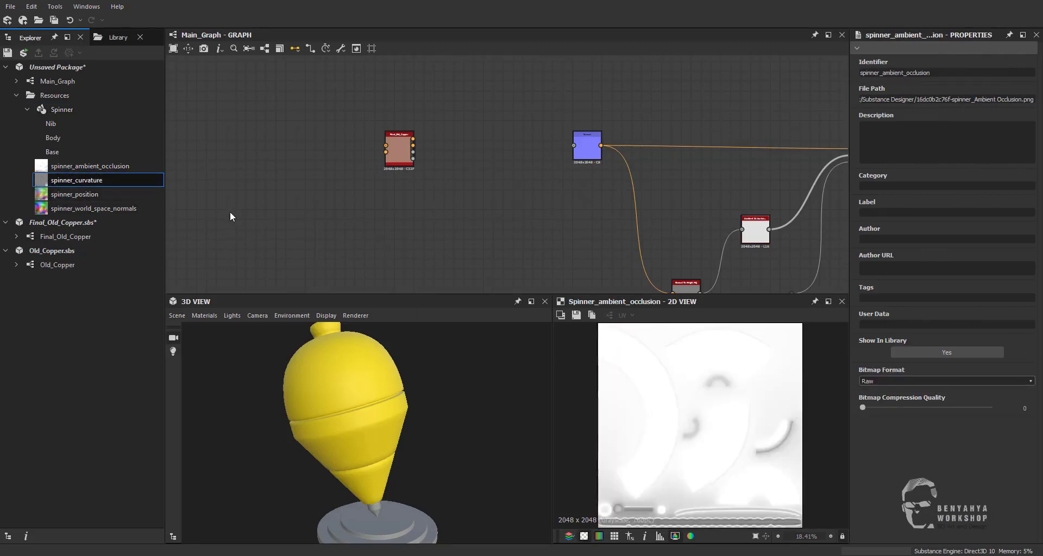
drag(77, 167, 76, 208)
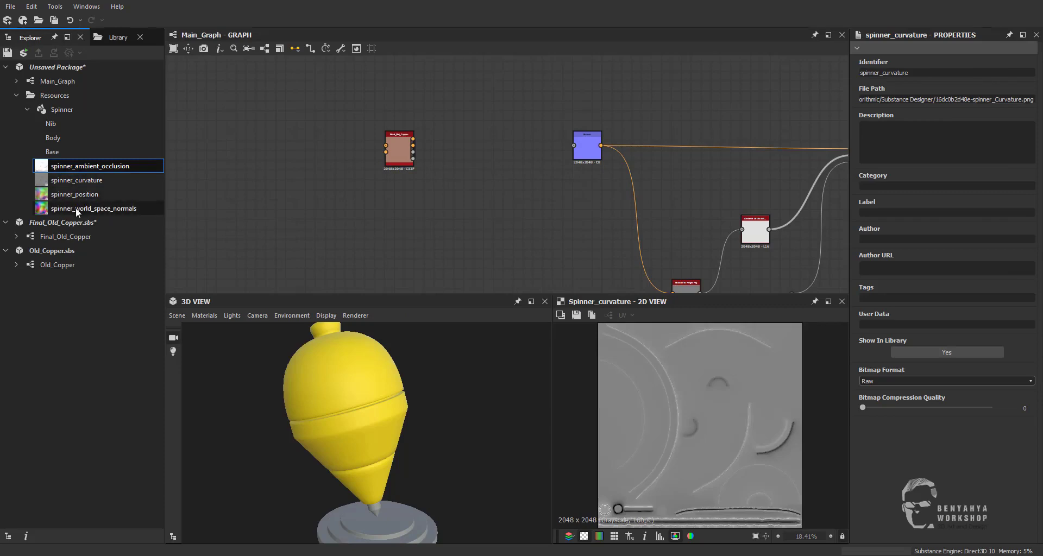
drag(71, 166, 239, 139)
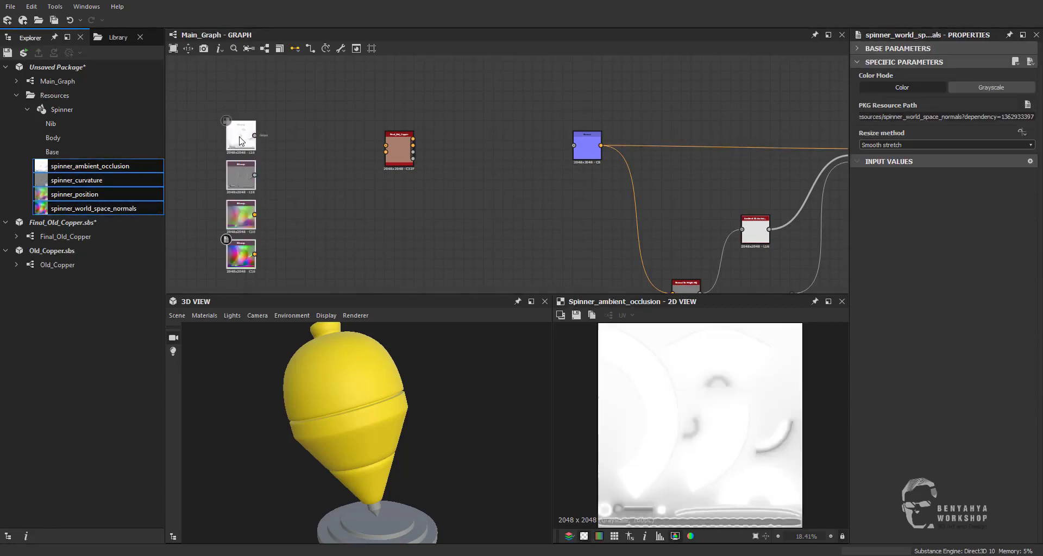
middle_drag(393, 165, 463, 176)
Wire the position and world space normals bitmaps into Final_Old_Copper and compute its base colour
mouse_move(463, 176)
mouse_down()
mouse_move(466, 197)
mouse_move(452, 206)
mouse_up()
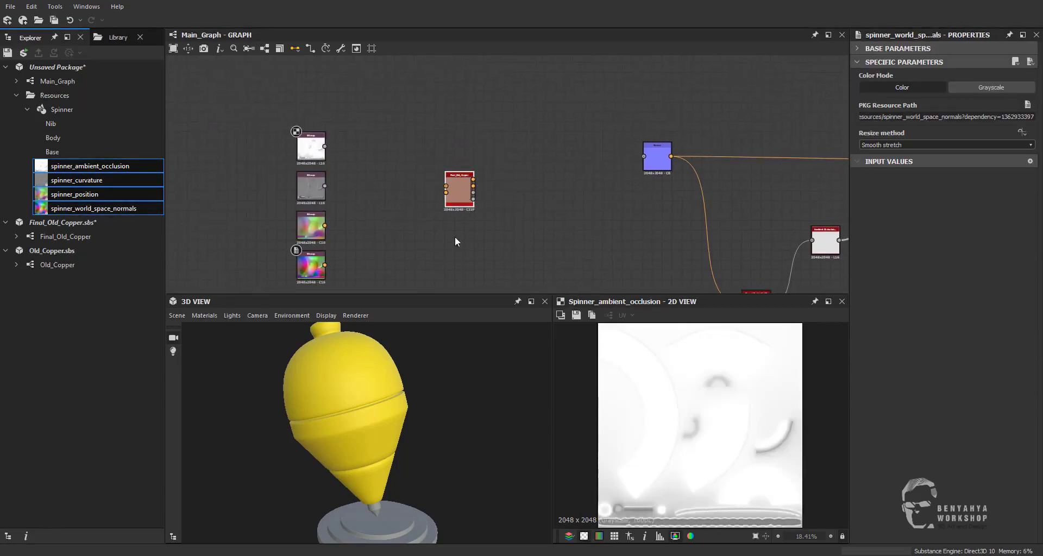
scroll(454, 228, up, 3)
right_click(457, 132)
key(Escape)
drag(432, 160, 402, 175)
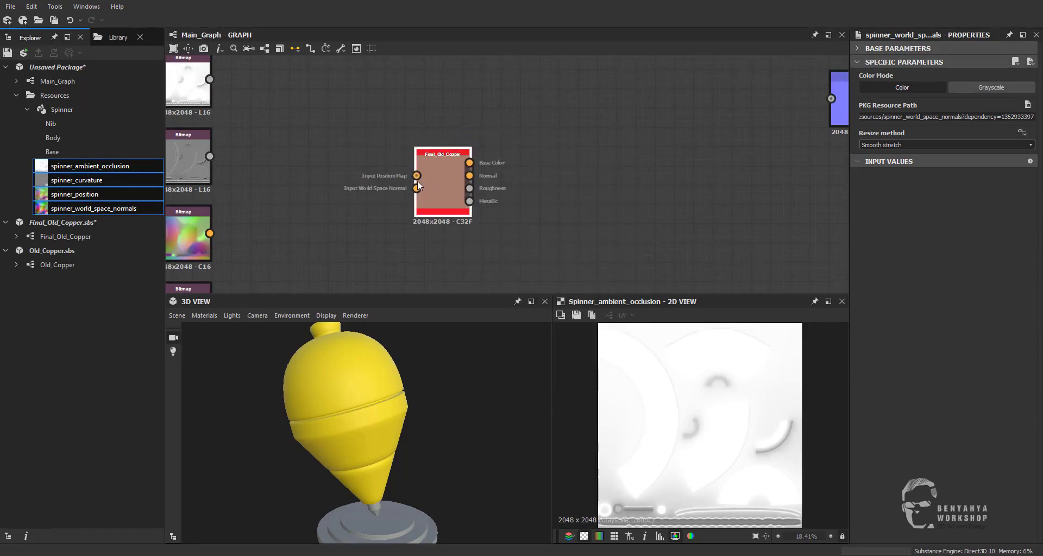
drag(210, 234, 417, 176)
click(429, 181)
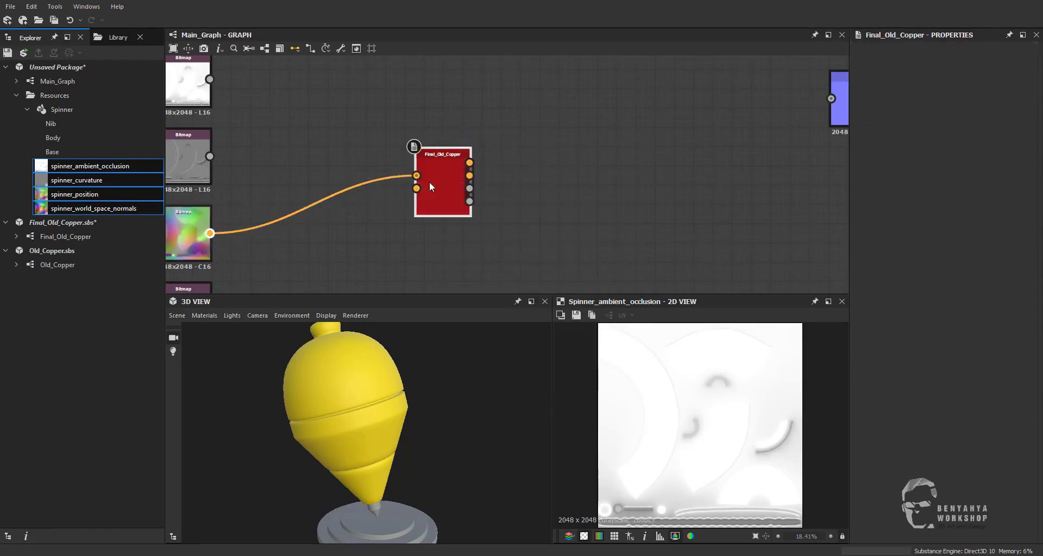
middle_drag(299, 253, 339, 194)
drag(253, 251, 459, 129)
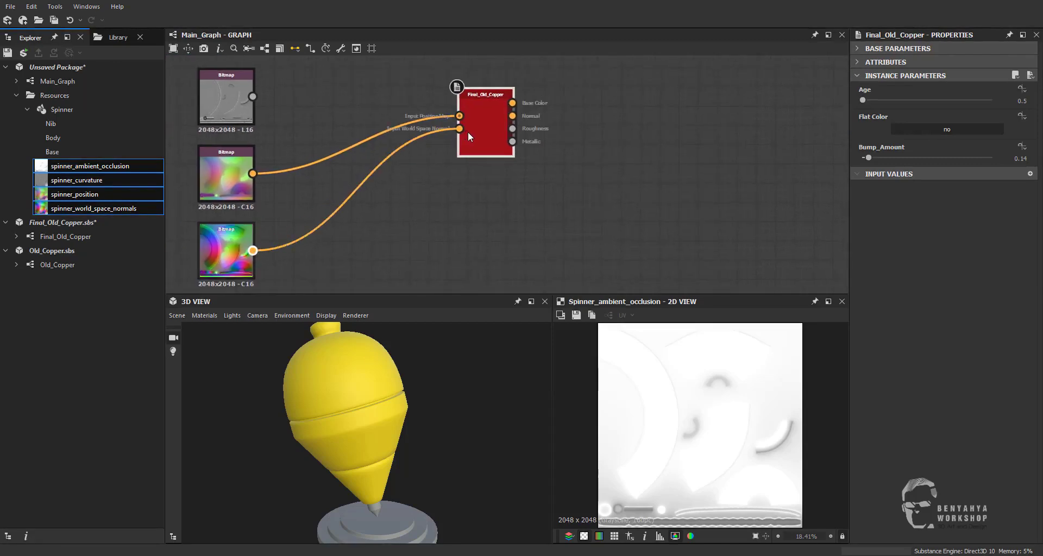
double_click(487, 155)
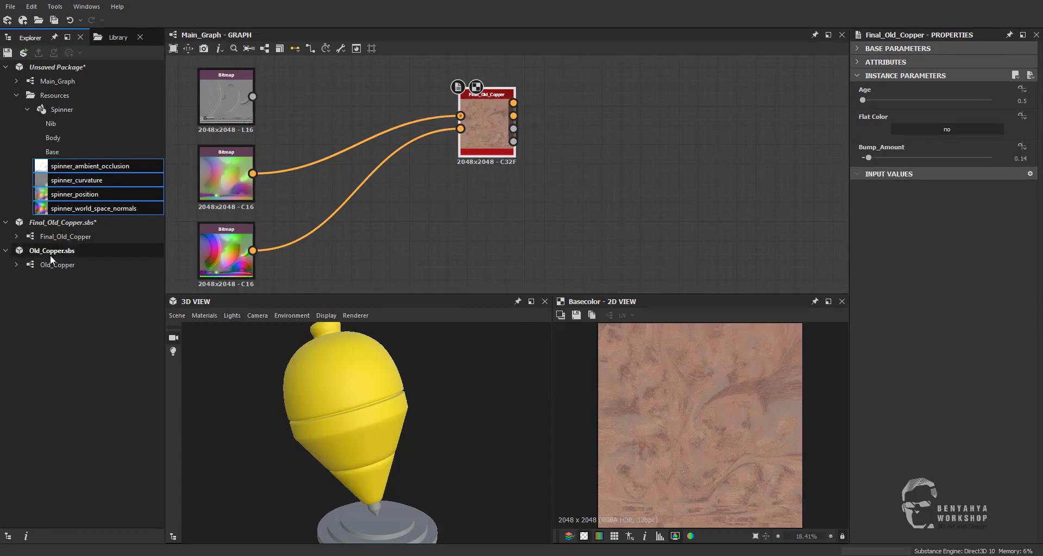
Open the Old_Copper graph and show its outputs on the spinner in the 3D view
click(60, 236)
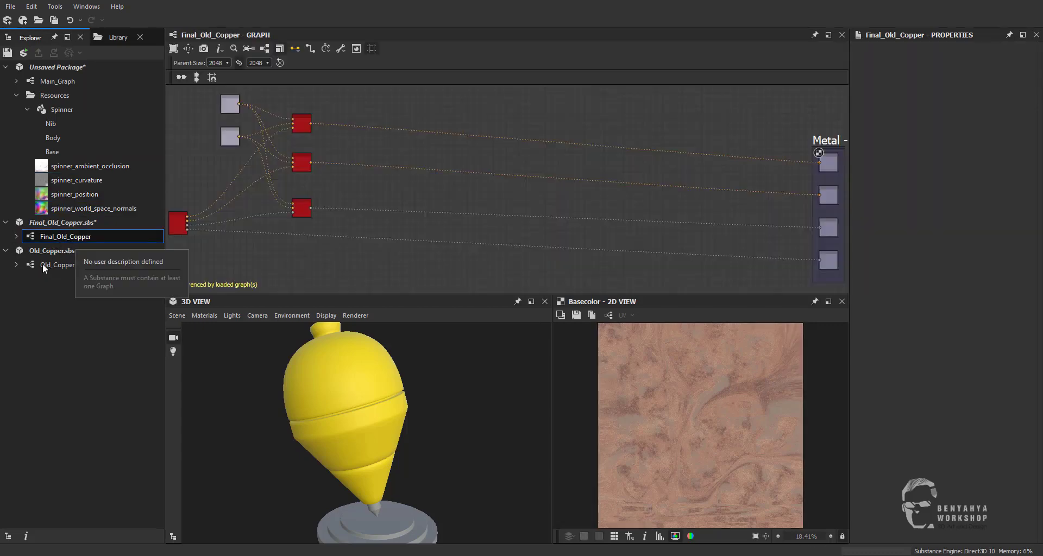
click(48, 266)
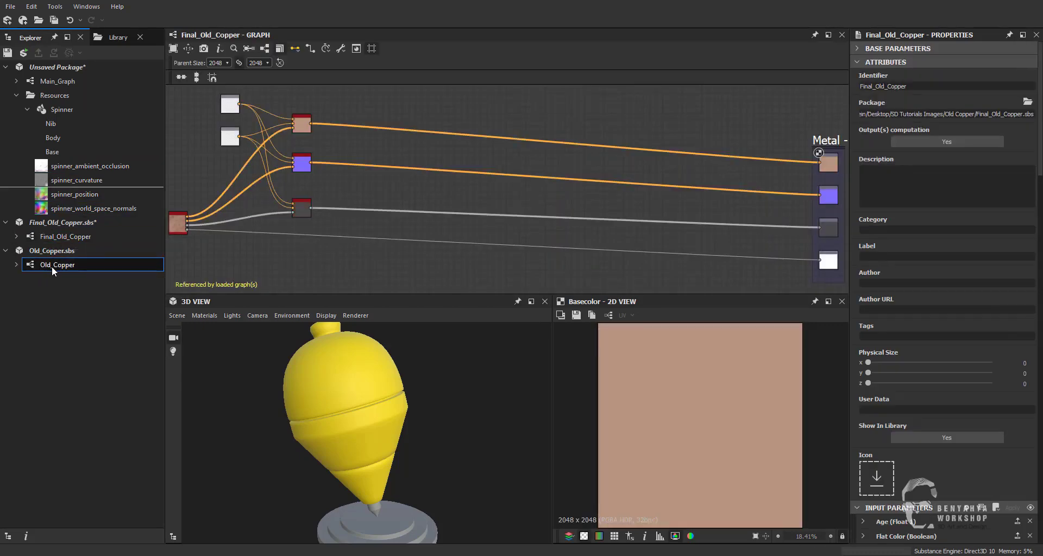
double_click(53, 267)
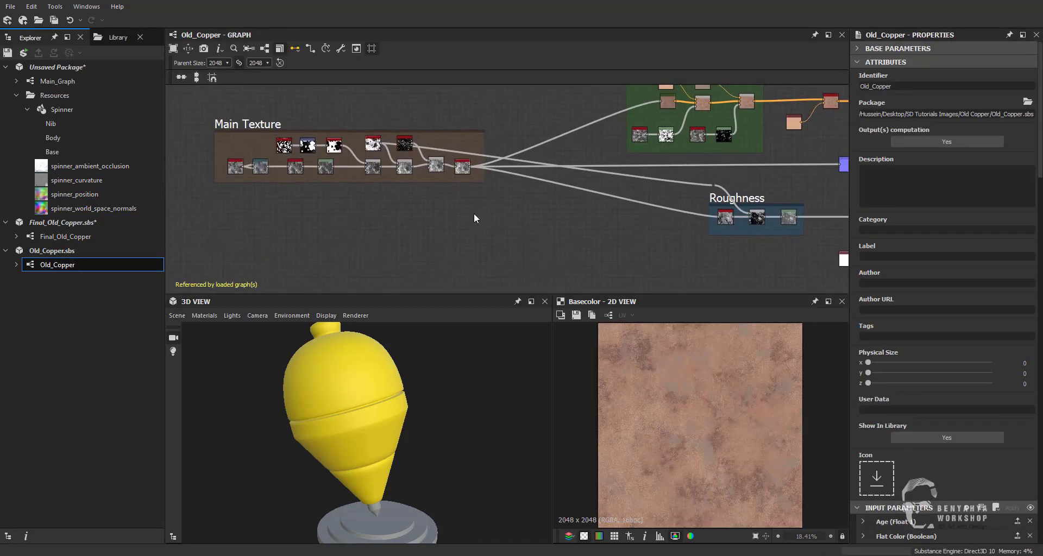
right_click(474, 218)
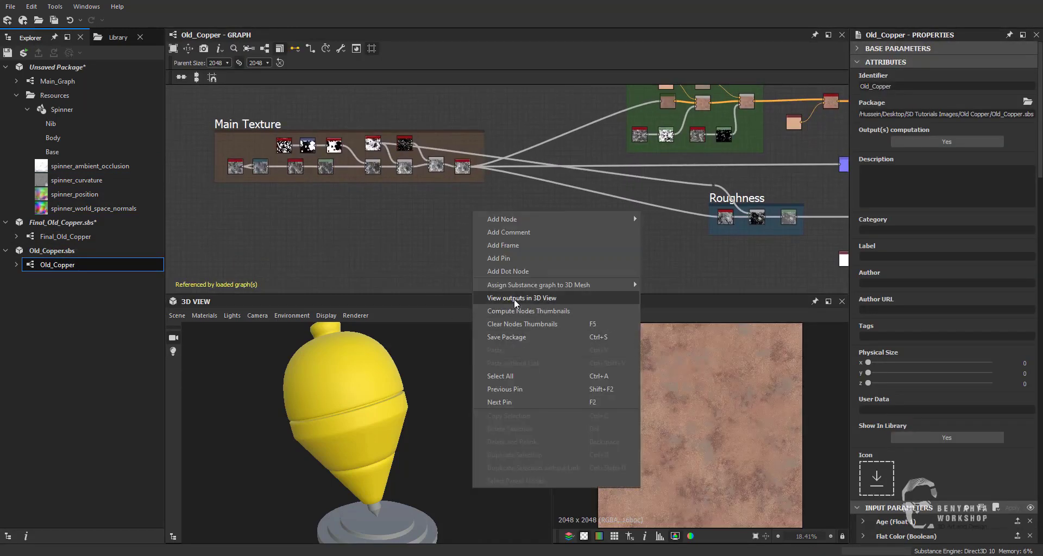
click(383, 263)
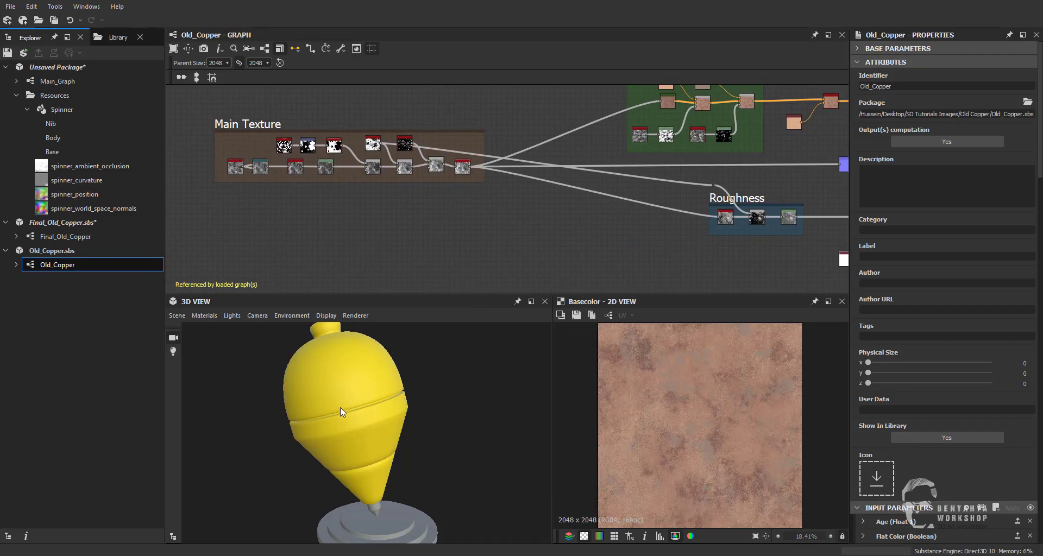
Orbit the spinner upright toward the front and tilt it to inspect its surface
mouse_move(359, 413)
mouse_down()
mouse_move(409, 412)
mouse_move(422, 372)
mouse_up()
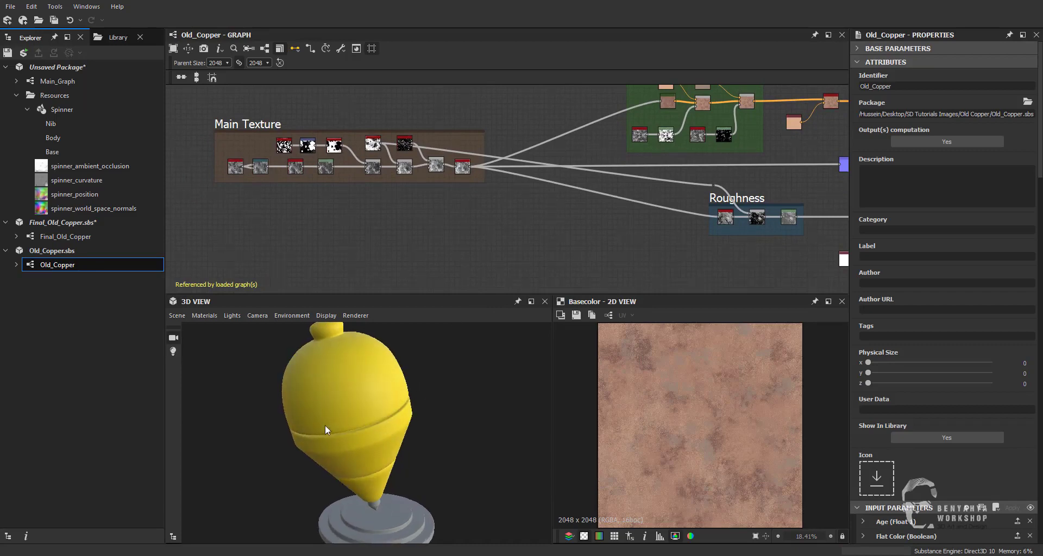
mouse_move(328, 429)
mouse_down()
mouse_move(403, 396)
mouse_move(373, 426)
mouse_up()
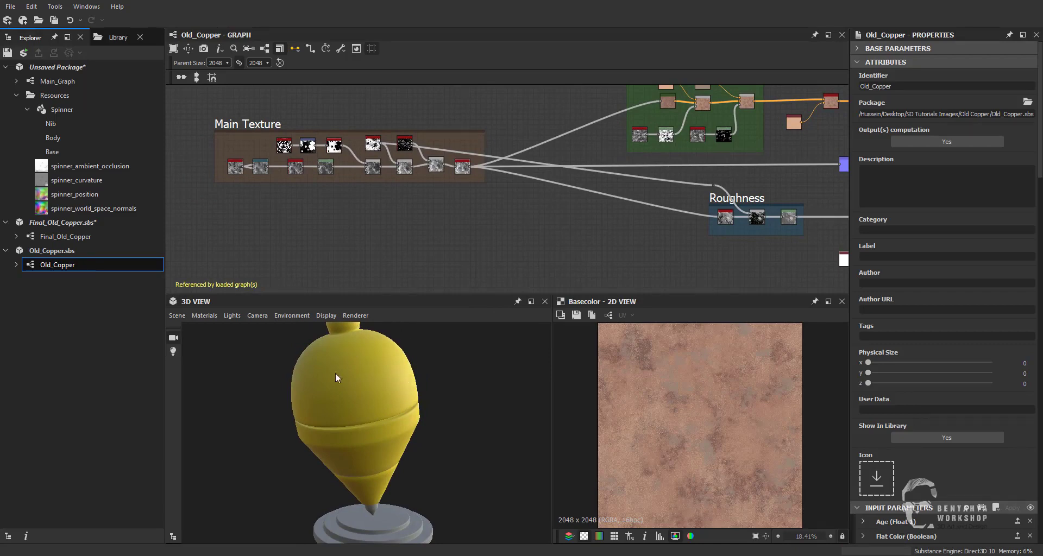
drag(336, 378, 373, 388)
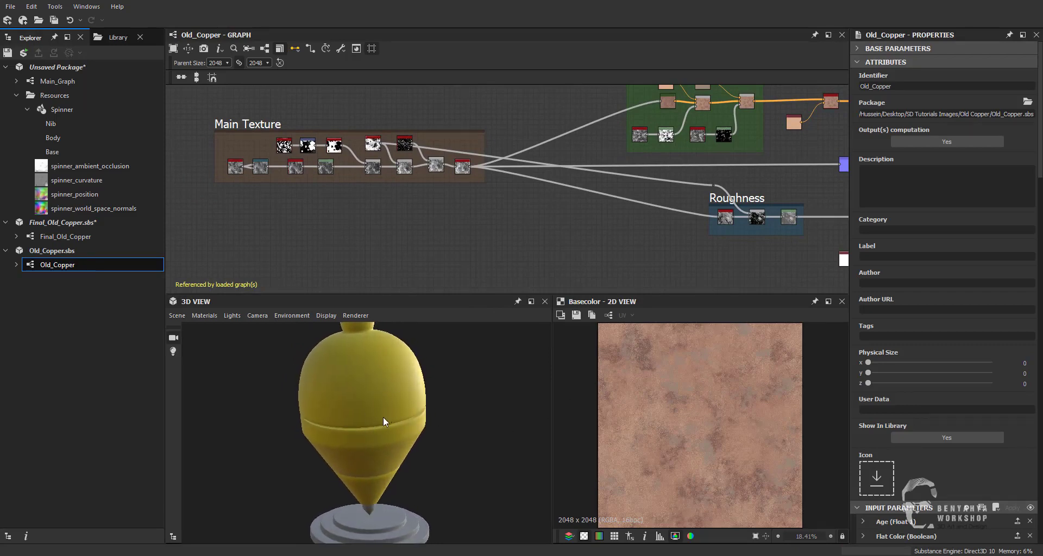
mouse_move(386, 384)
mouse_down()
mouse_move(382, 410)
mouse_move(408, 375)
mouse_up()
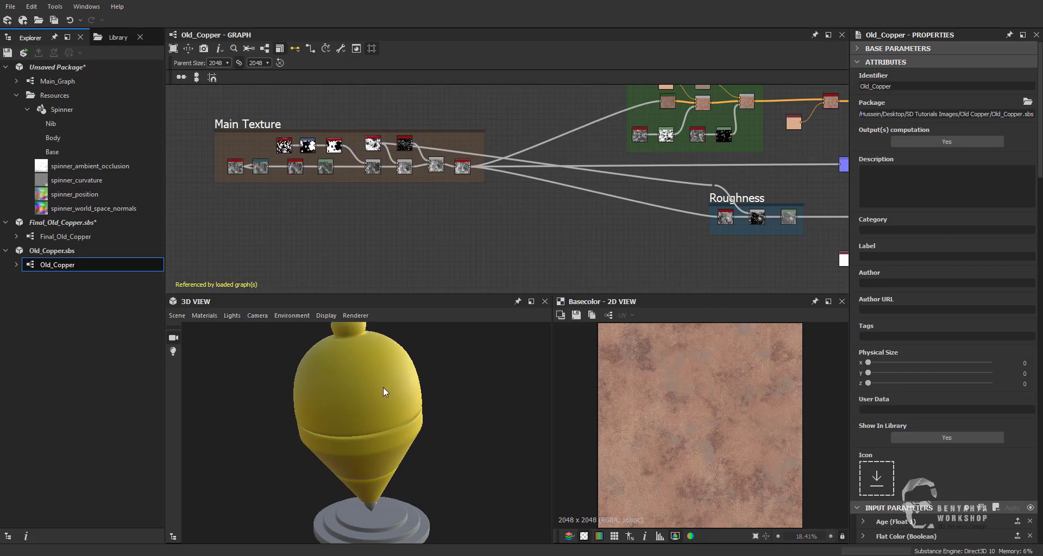
drag(384, 388, 390, 379)
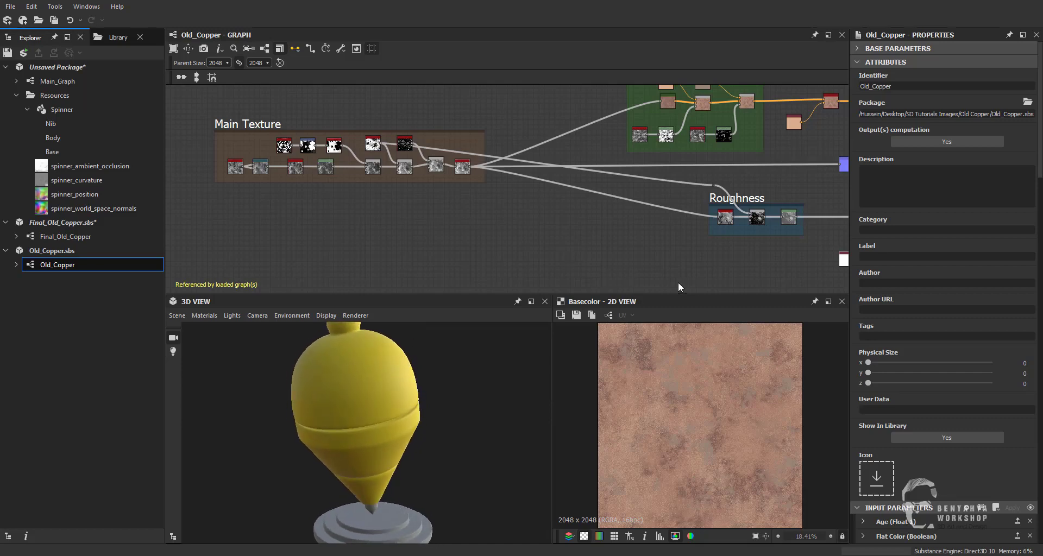
drag(399, 412, 365, 374)
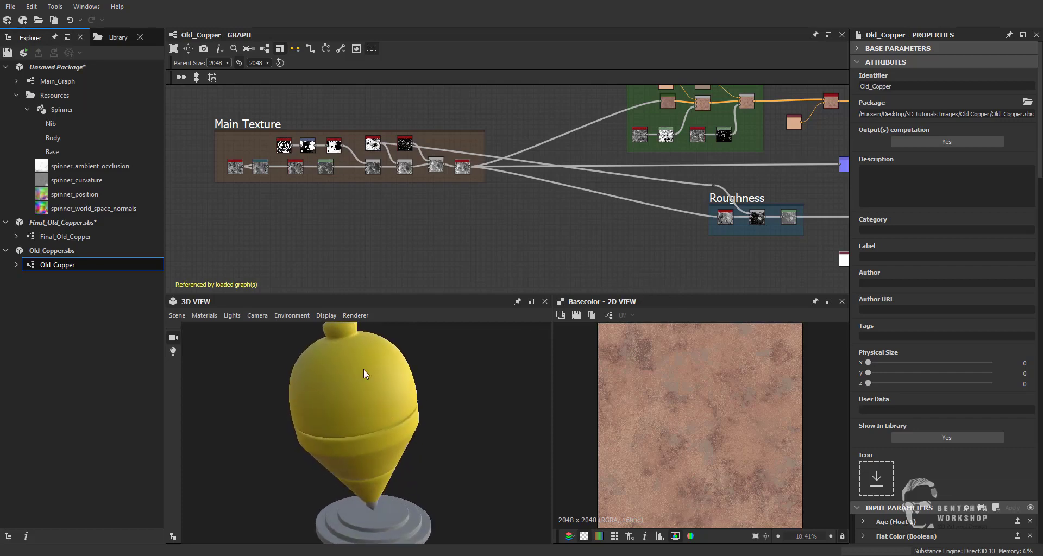
Display the Old_Copper material on the spinner model in the 3D view
right_click(437, 232)
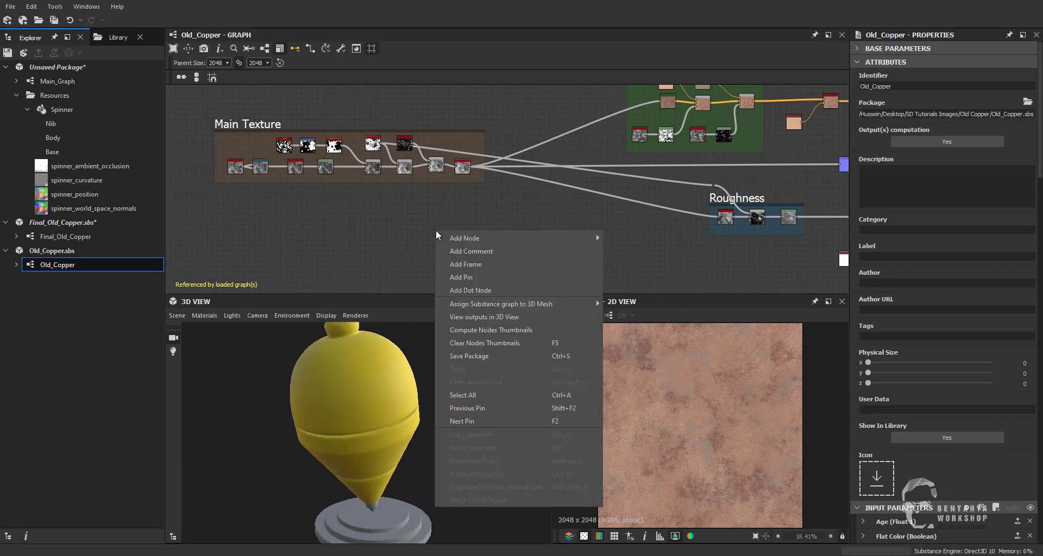
click(482, 317)
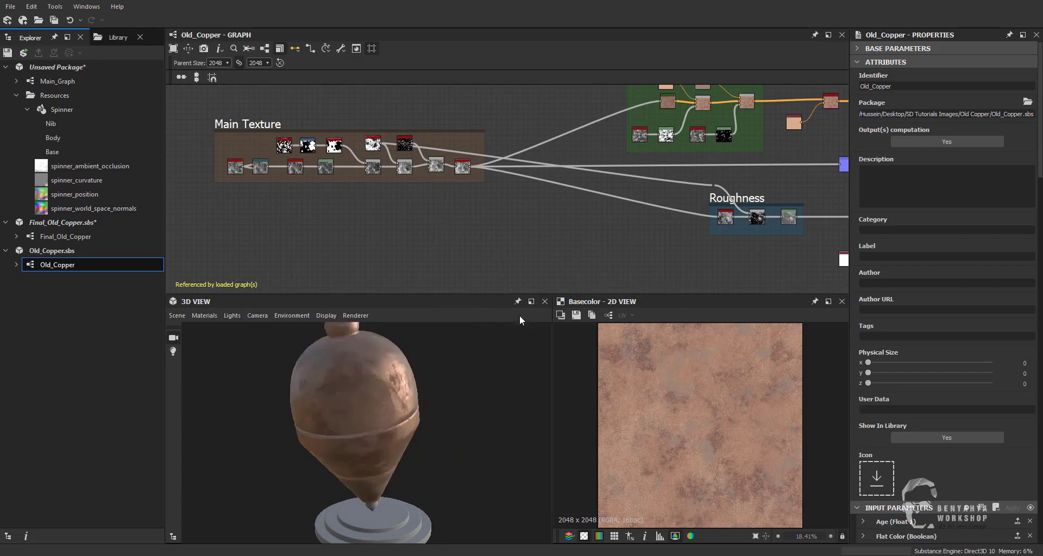
mouse_move(424, 400)
mouse_down()
mouse_move(447, 369)
mouse_move(450, 403)
mouse_move(408, 404)
mouse_up()
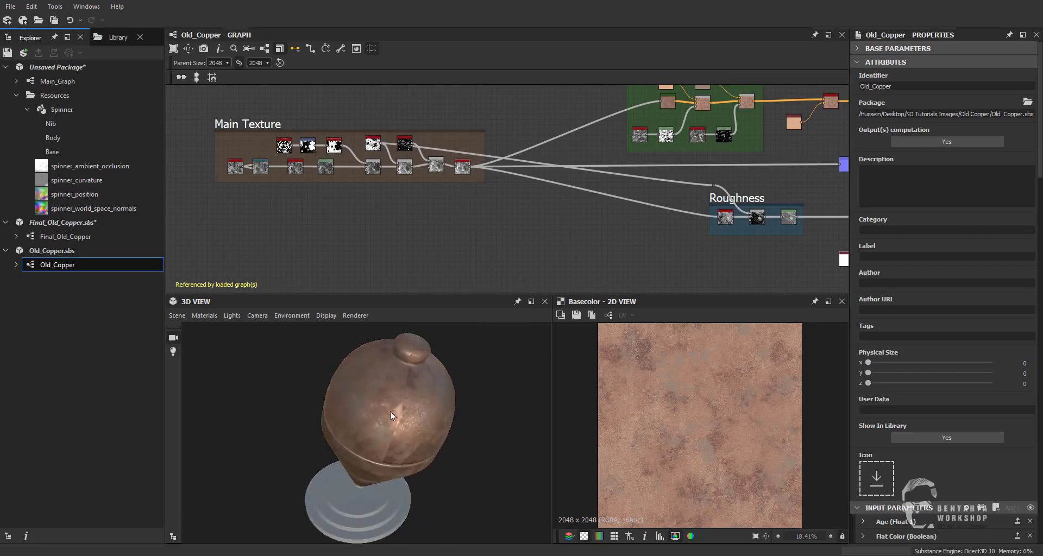
scroll(402, 410, up, 5)
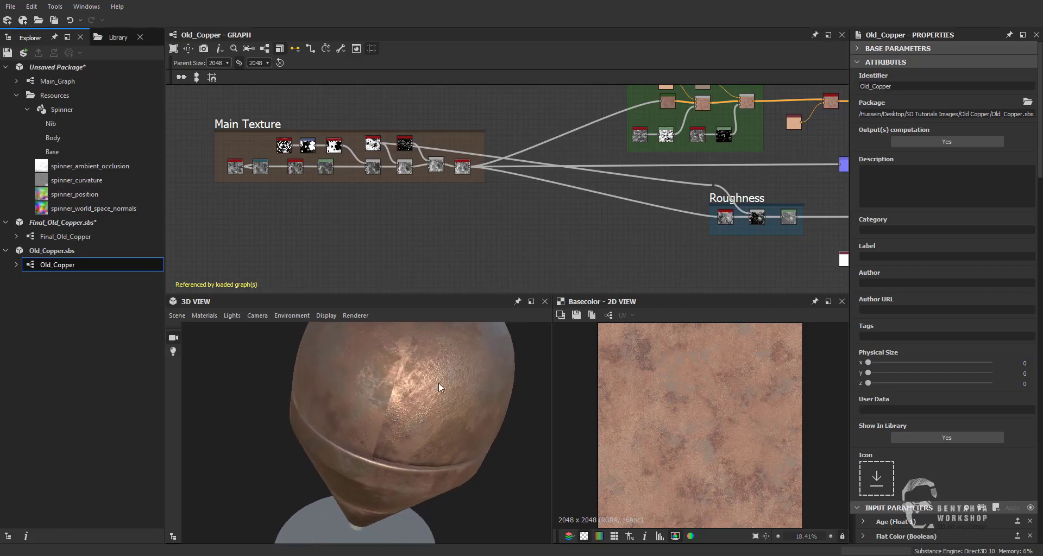
Check the spinner's underside, side and top dome, then open the Final_Old_Copper graph
mouse_move(440, 387)
mouse_down()
mouse_move(415, 435)
mouse_move(398, 426)
mouse_move(468, 385)
mouse_move(439, 384)
mouse_move(378, 424)
mouse_up()
mouse_move(440, 393)
mouse_down()
mouse_move(377, 400)
mouse_move(424, 417)
mouse_move(445, 375)
mouse_move(409, 363)
mouse_move(392, 391)
mouse_move(441, 376)
mouse_up()
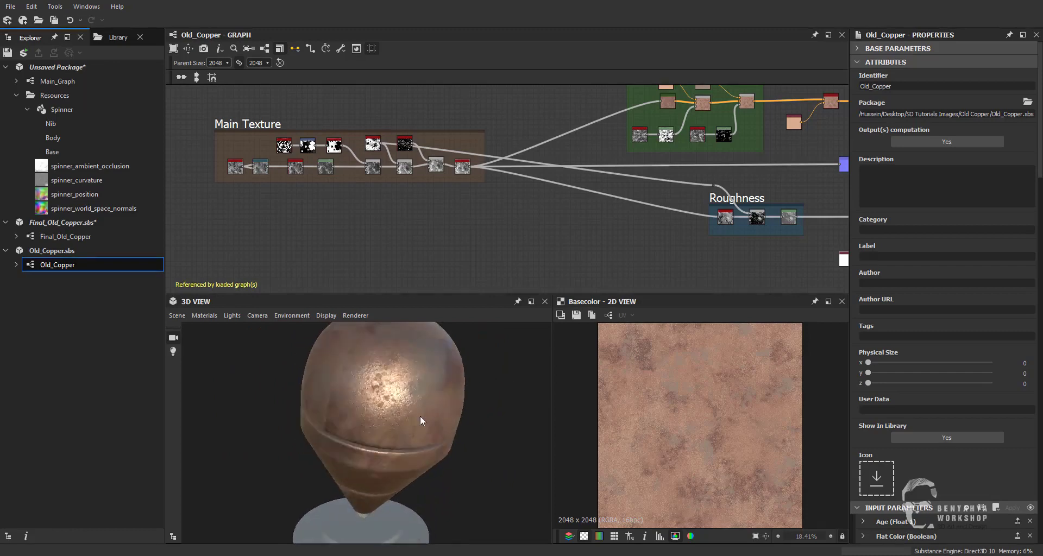
mouse_move(365, 409)
mouse_down()
mouse_move(421, 422)
mouse_move(382, 392)
mouse_move(380, 364)
mouse_up()
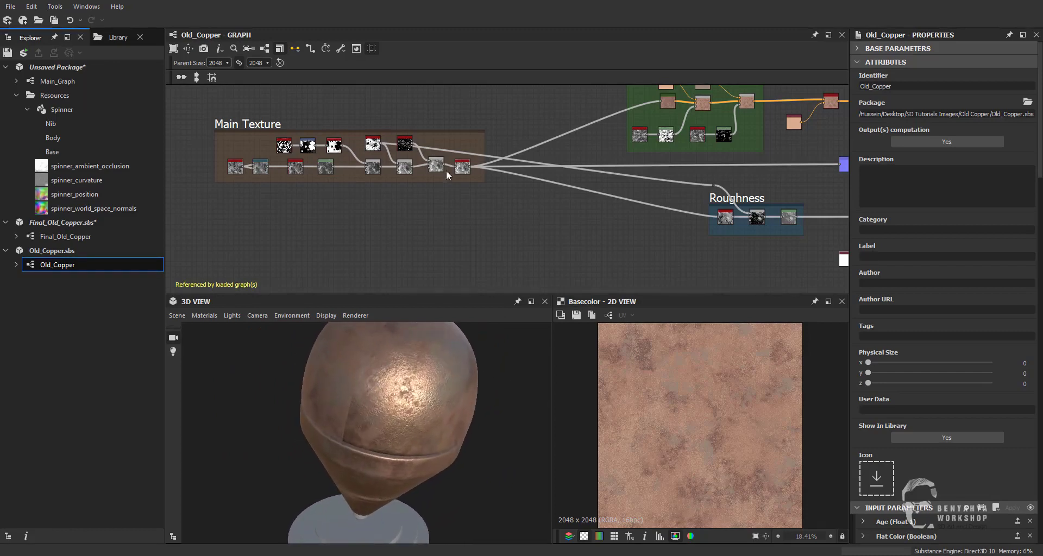
click(57, 238)
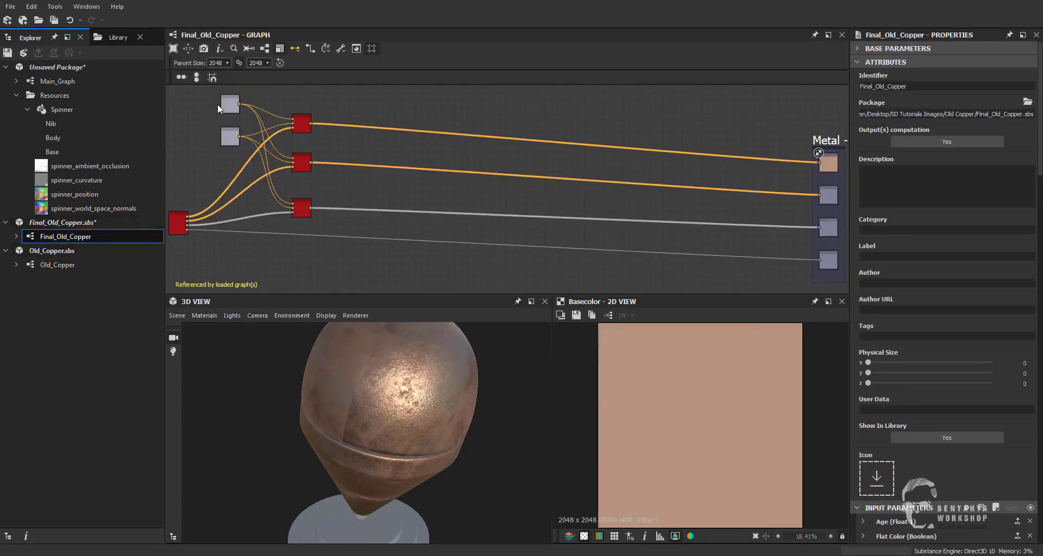
Switch to Main_Graph and link the copper node's normal into Normal To Height HQ
click(299, 128)
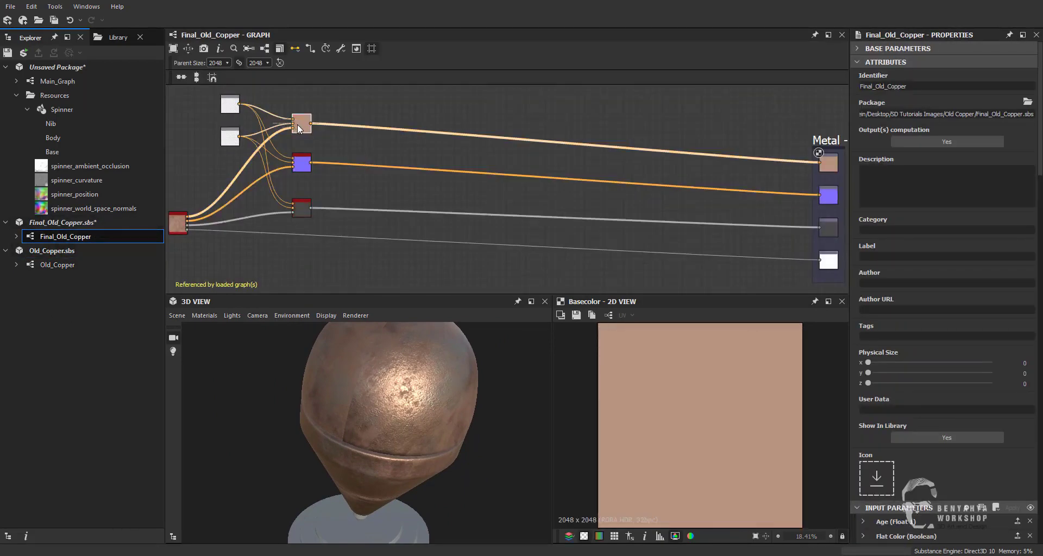
scroll(331, 133, up, 3)
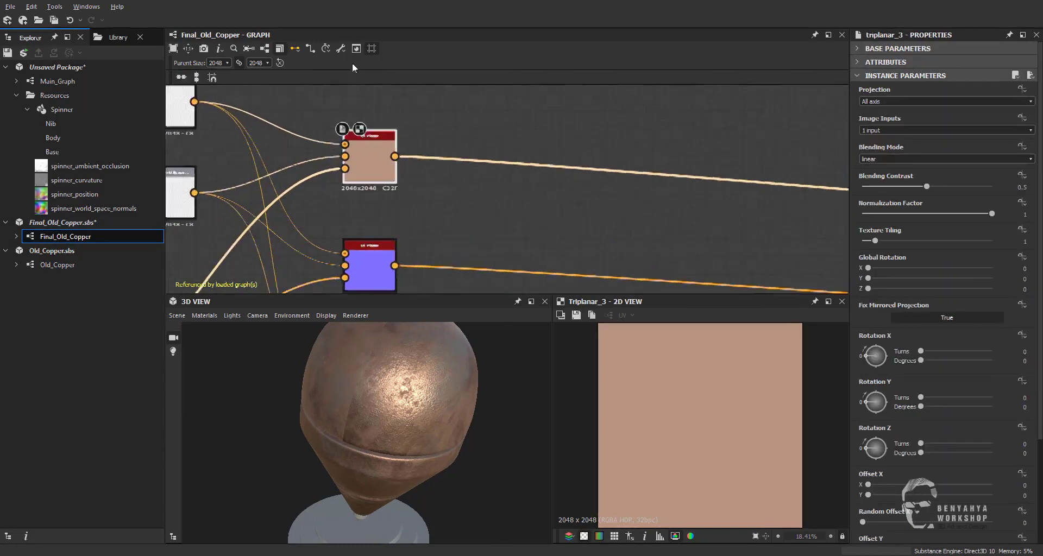
scroll(348, 130, up, 2)
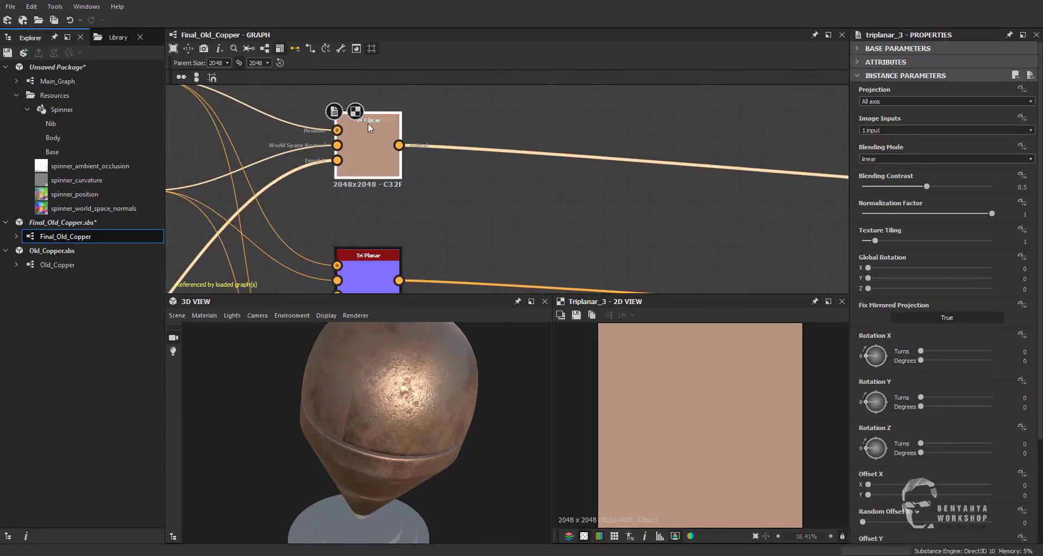
click(63, 83)
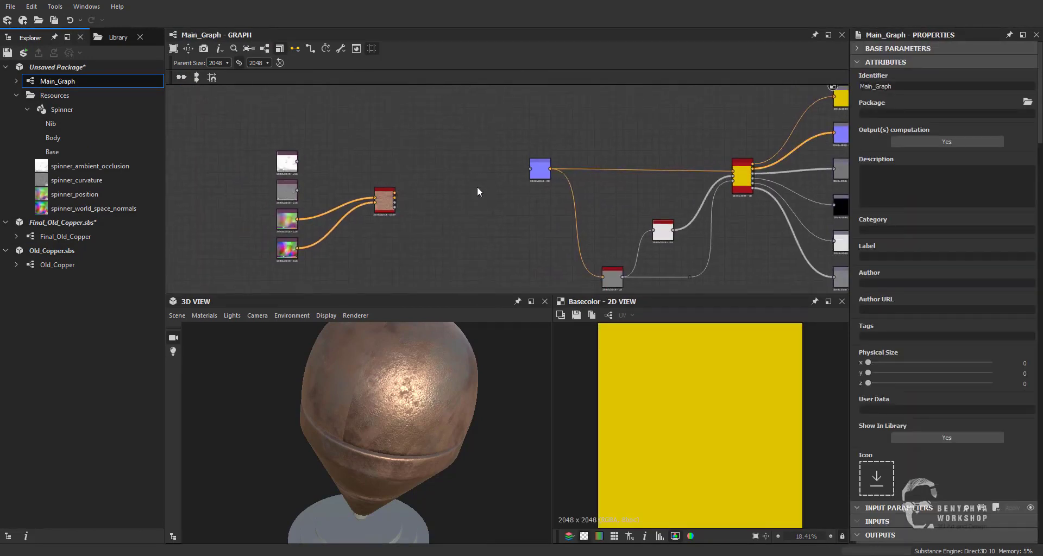
scroll(437, 203, up, 3)
middle_drag(435, 167, 299, 193)
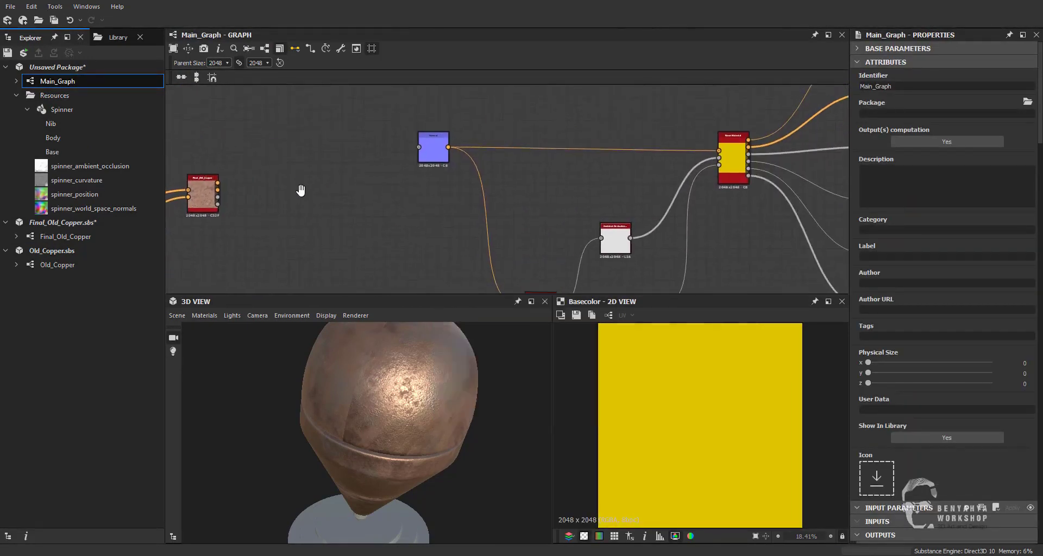
middle_drag(412, 187, 298, 175)
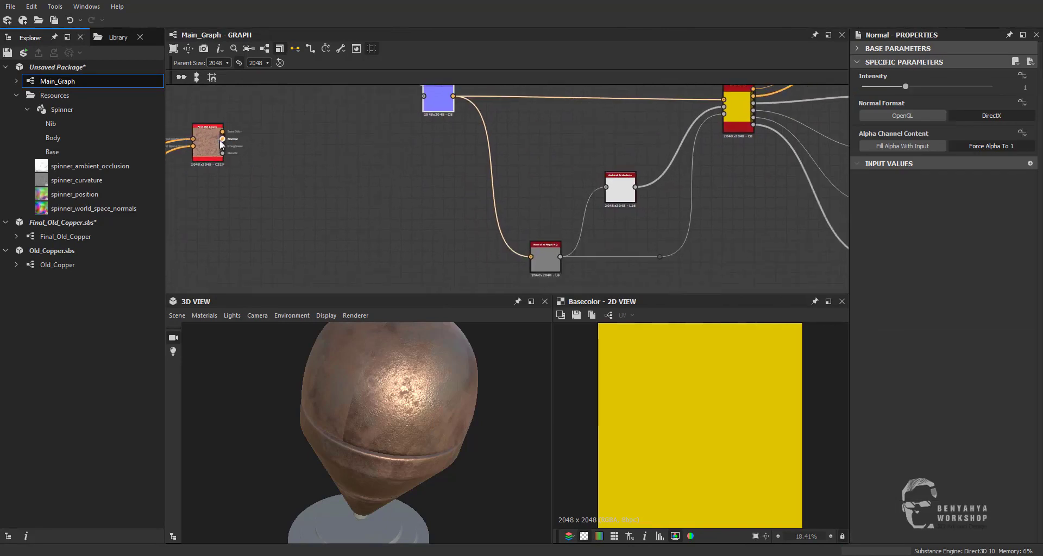
drag(223, 138, 543, 252)
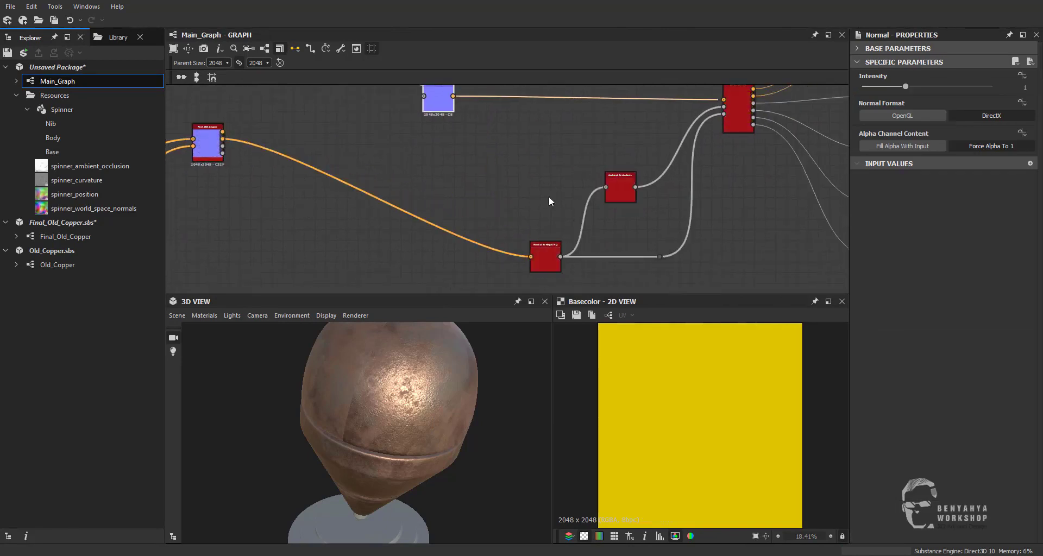
middle_drag(549, 201, 529, 266)
drag(203, 206, 705, 167)
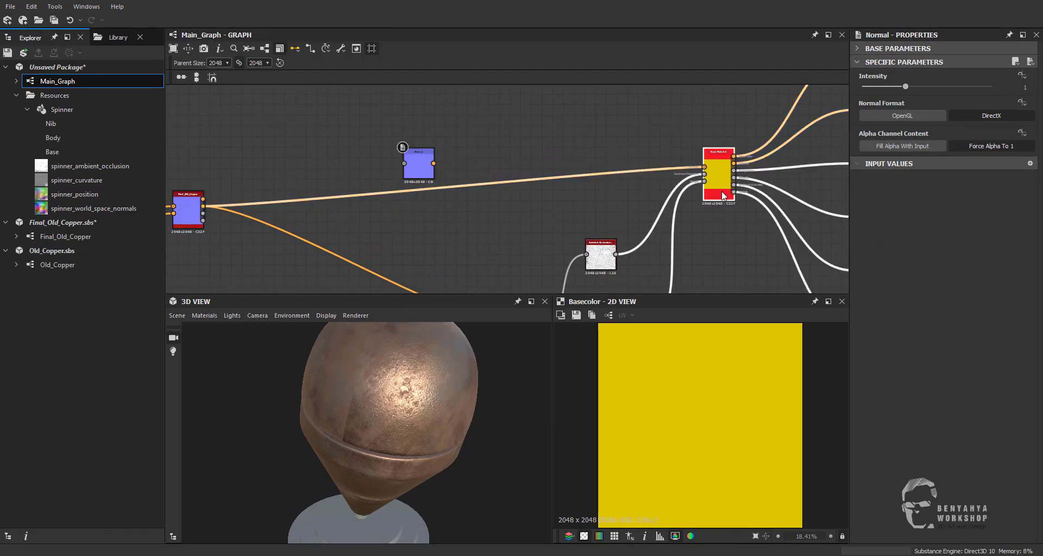
Set Base Material's User-Defined Maps Base Color, Roughness and Metallic to True
click(722, 194)
click(946, 438)
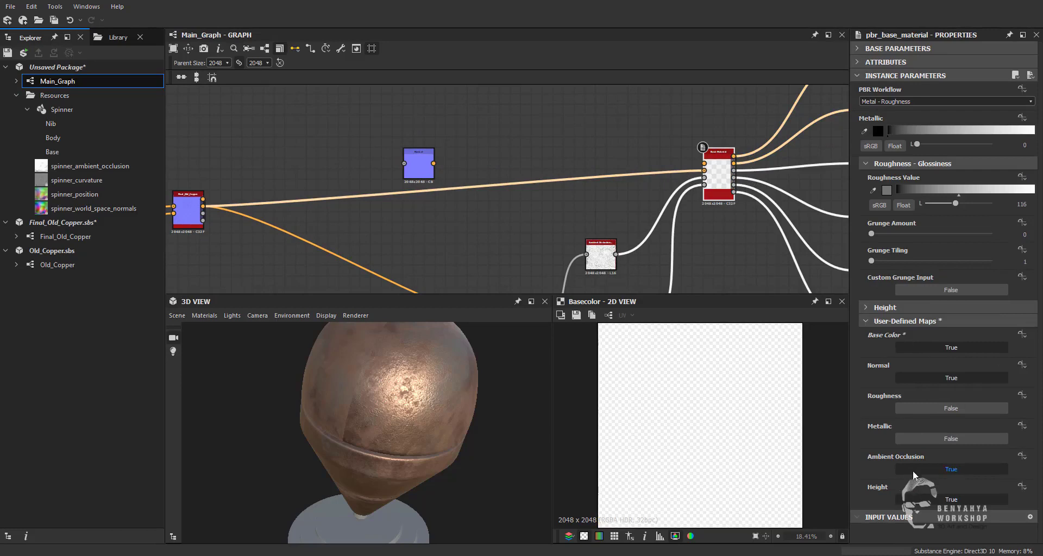
click(929, 406)
click(930, 294)
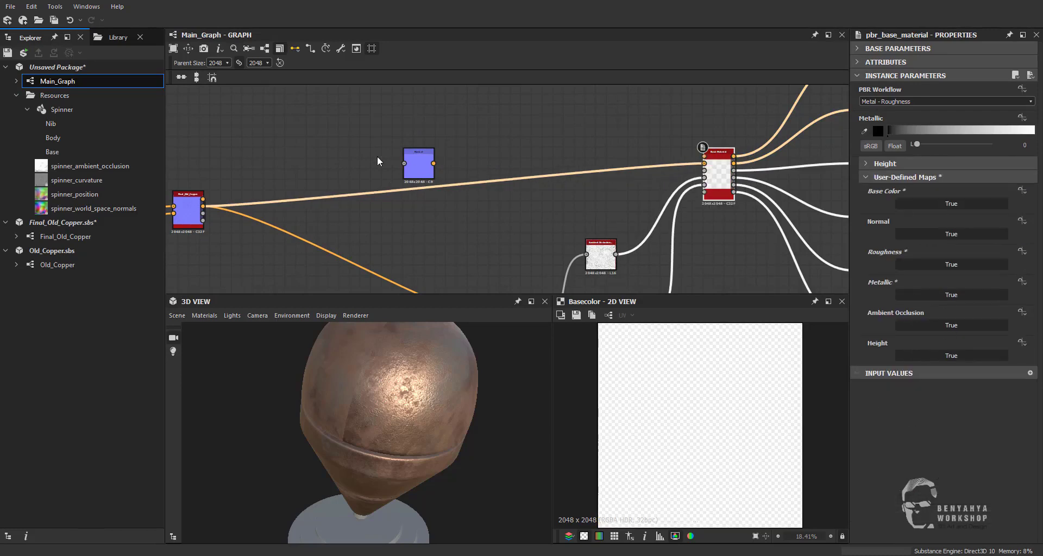
Connect the copper base color, roughness and metallic outputs into Base Material
middle_drag(390, 150, 490, 171)
drag(303, 217, 810, 175)
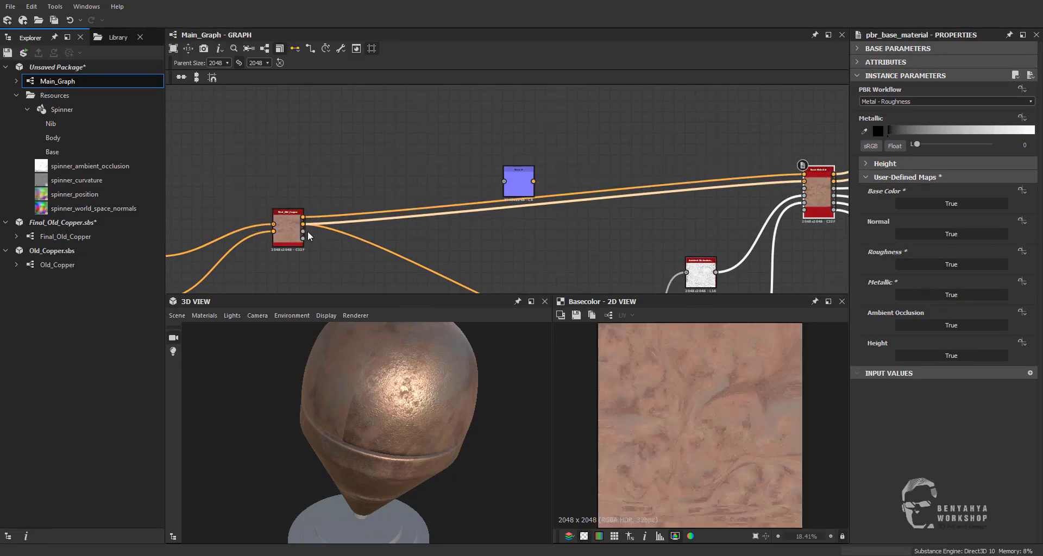
drag(303, 232, 804, 188)
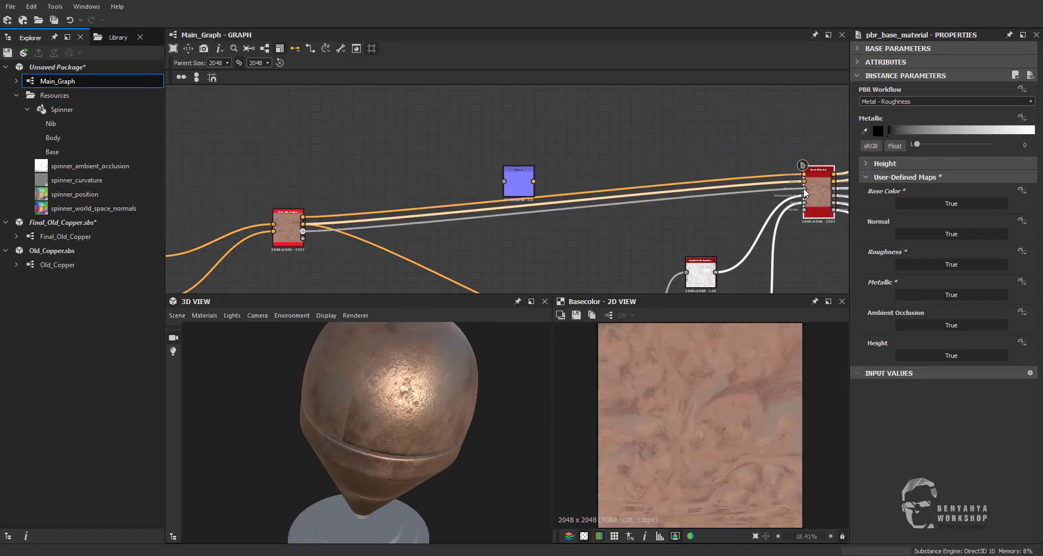
drag(303, 238, 805, 203)
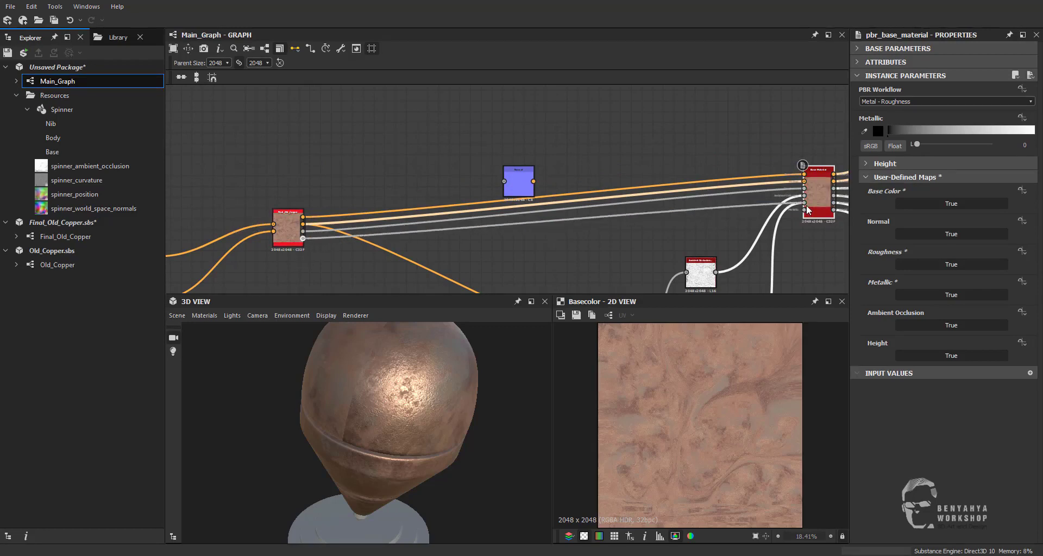
middle_drag(806, 210, 644, 191)
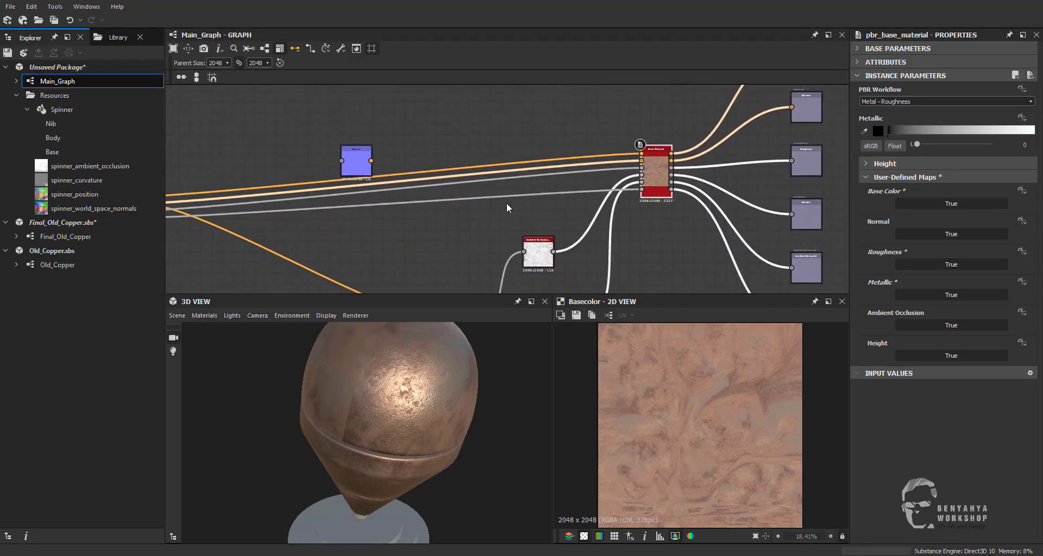
Show Main_Graph's outputs on the spinner's Body and orbit to see its top and knob
right_click(426, 232)
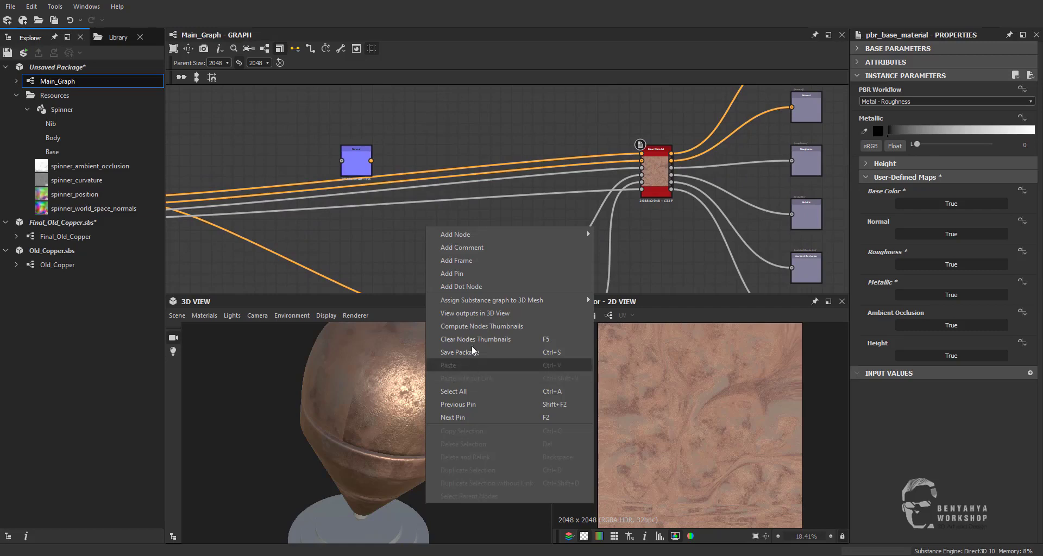
click(461, 315)
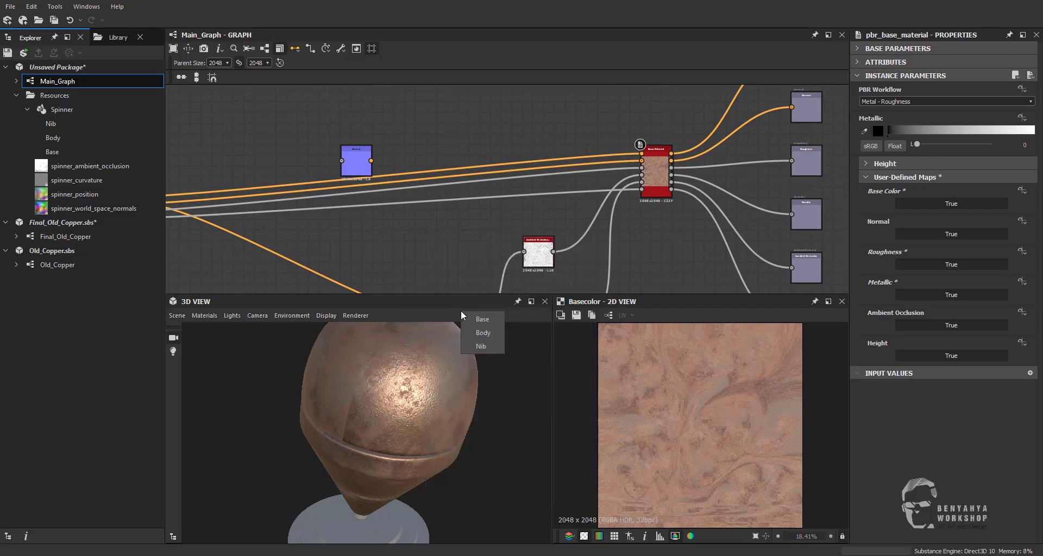
click(483, 334)
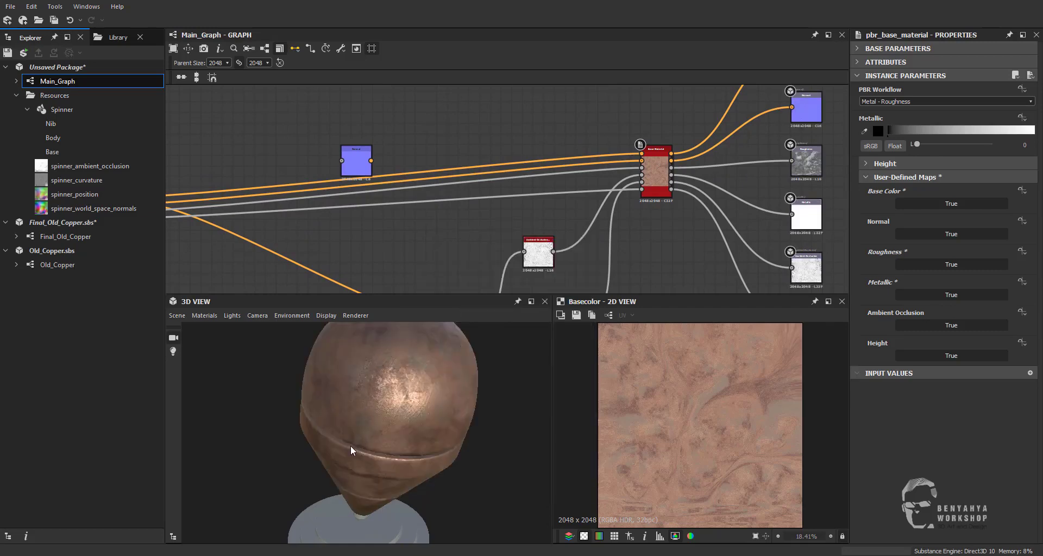
mouse_move(386, 379)
mouse_down()
mouse_move(302, 405)
mouse_move(424, 414)
mouse_move(342, 403)
mouse_move(462, 396)
mouse_move(300, 396)
mouse_move(482, 394)
mouse_move(442, 389)
mouse_move(482, 400)
mouse_move(390, 402)
mouse_move(413, 374)
mouse_move(440, 373)
mouse_move(372, 377)
mouse_move(468, 347)
mouse_move(361, 431)
mouse_up()
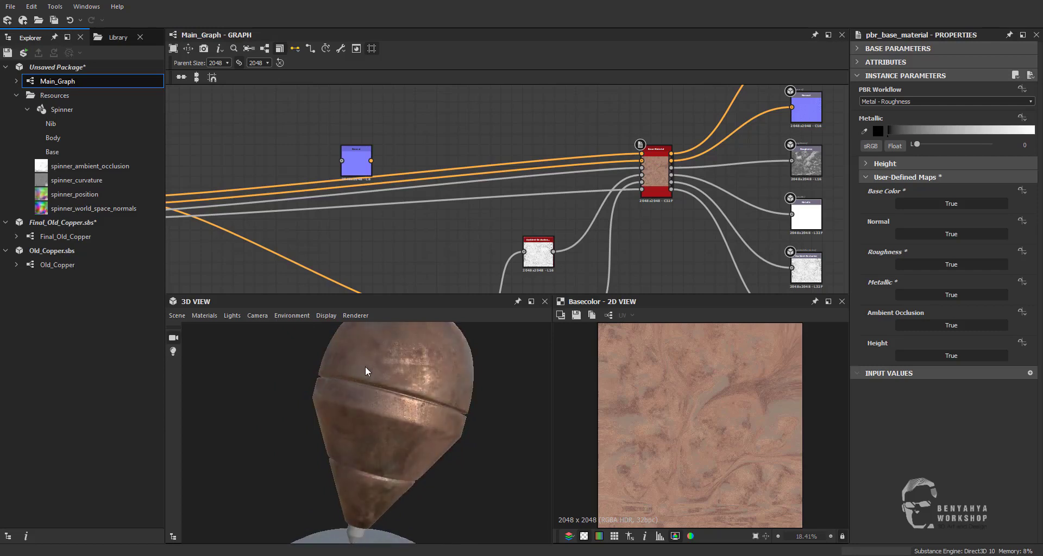
Set the Final_Old_Copper node's Age to 0.7, then open the Final_Old_Copper graph
middle_drag(348, 204, 565, 205)
click(342, 209)
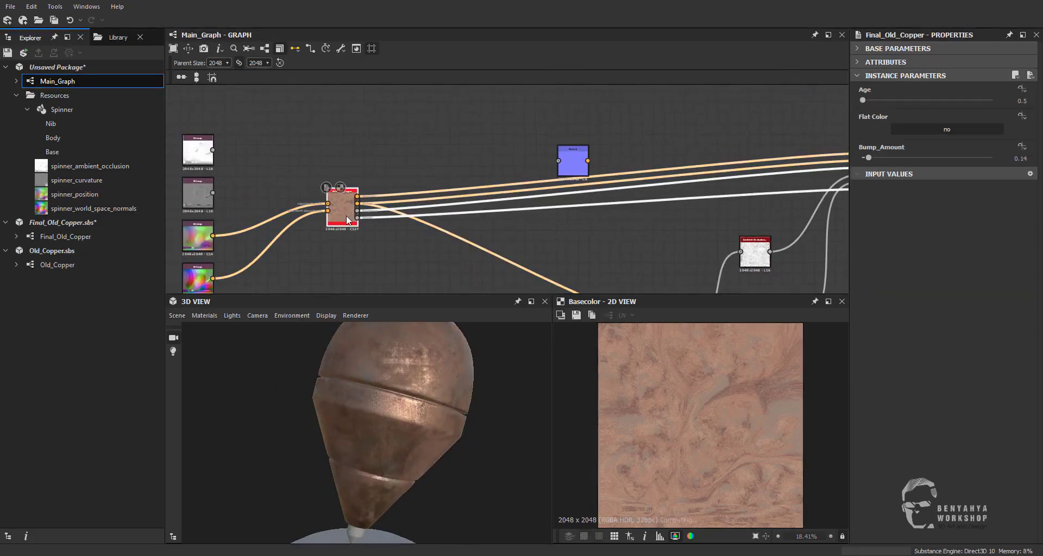
drag(863, 100, 941, 100)
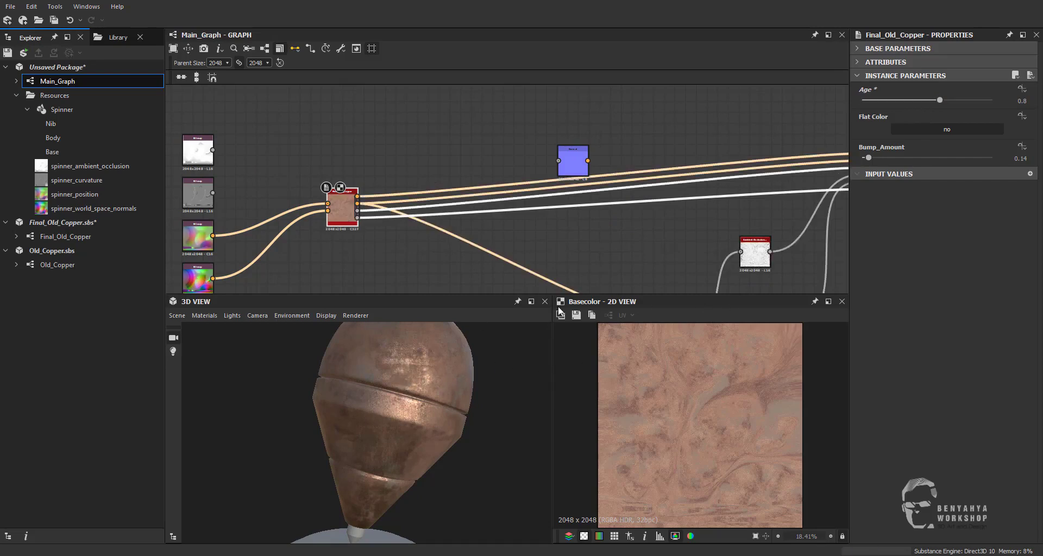
drag(940, 100, 914, 100)
click(64, 238)
double_click(64, 237)
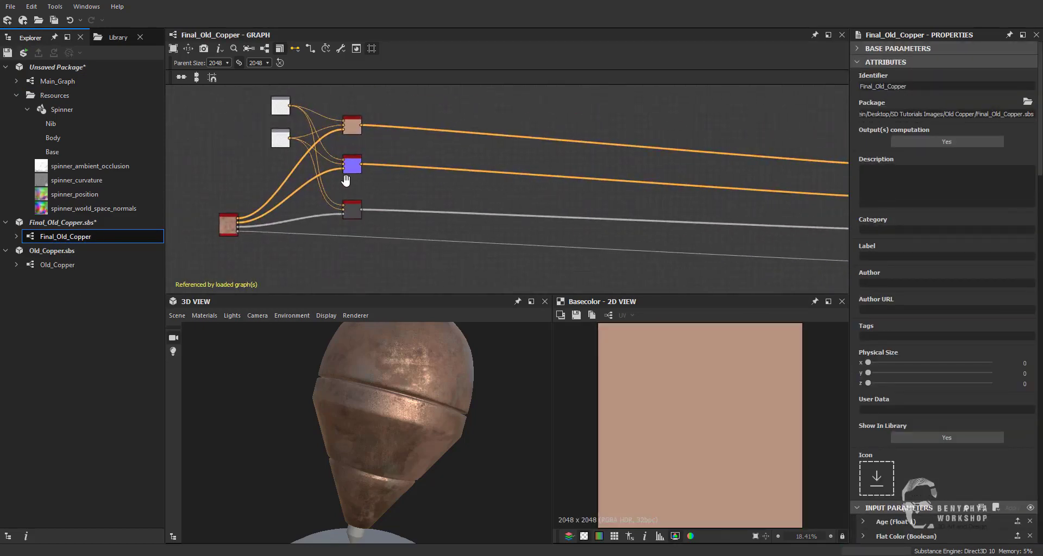
Switch back to Main_Graph, view the spinner's top dome and recentre the material nodes
click(62, 84)
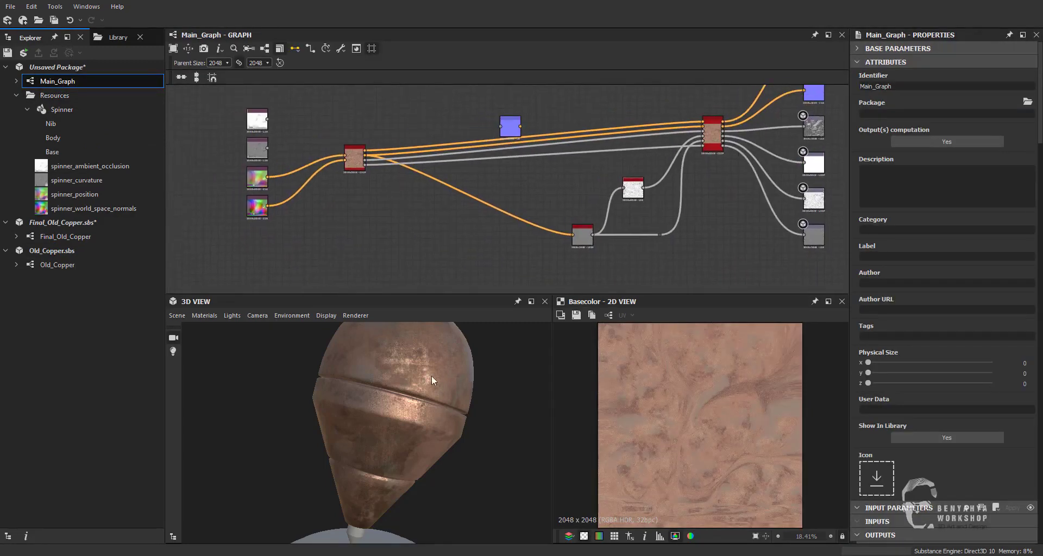
mouse_move(454, 377)
mouse_down()
mouse_move(389, 390)
mouse_move(435, 364)
mouse_move(458, 383)
mouse_move(269, 362)
mouse_move(456, 369)
mouse_up()
middle_drag(362, 241, 392, 235)
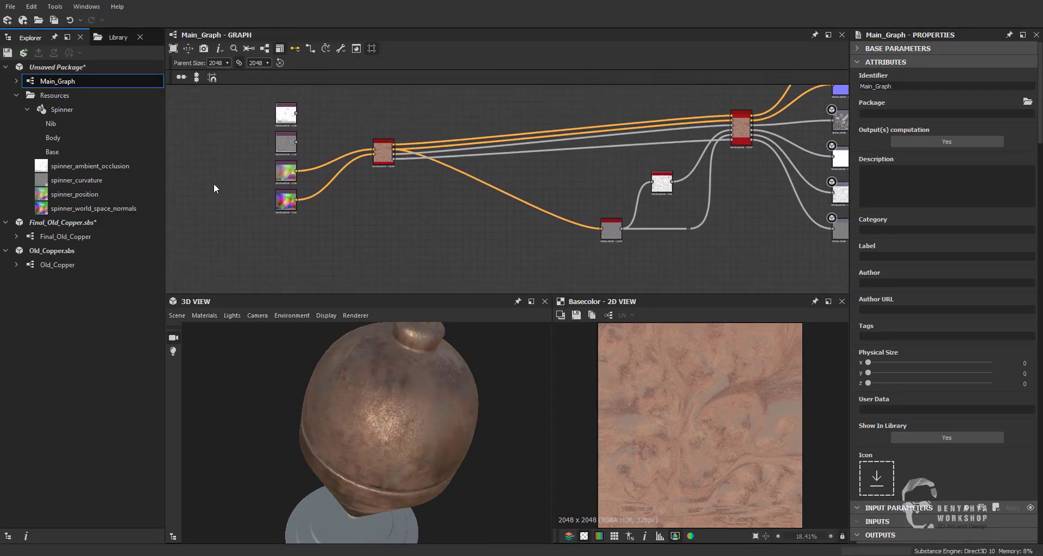
Add the Concrete 011 PBR material from the Library into Main_Graph
click(118, 37)
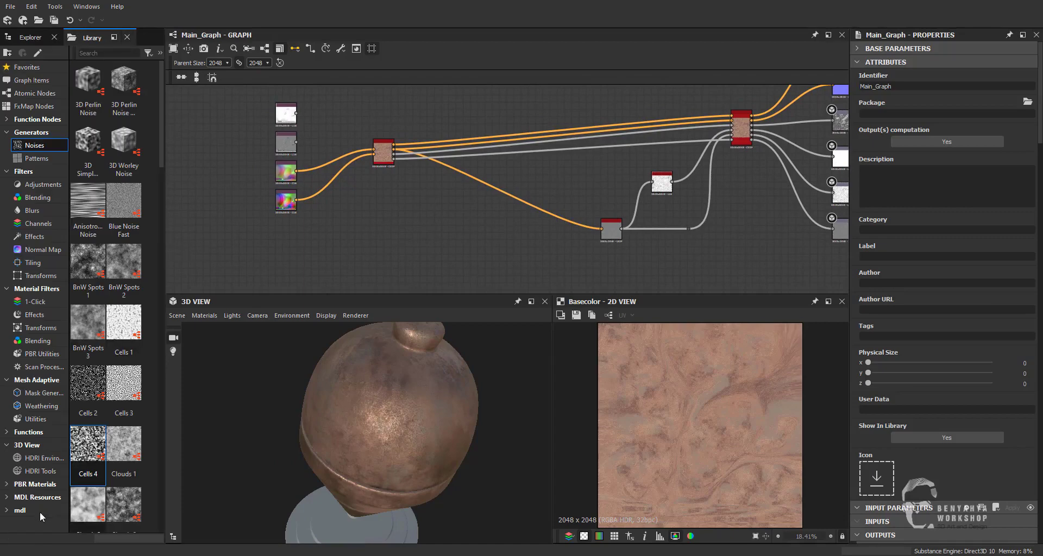
click(40, 484)
mouse_move(91, 271)
mouse_down()
mouse_move(373, 227)
mouse_move(386, 214)
mouse_move(384, 226)
mouse_move(363, 218)
mouse_up()
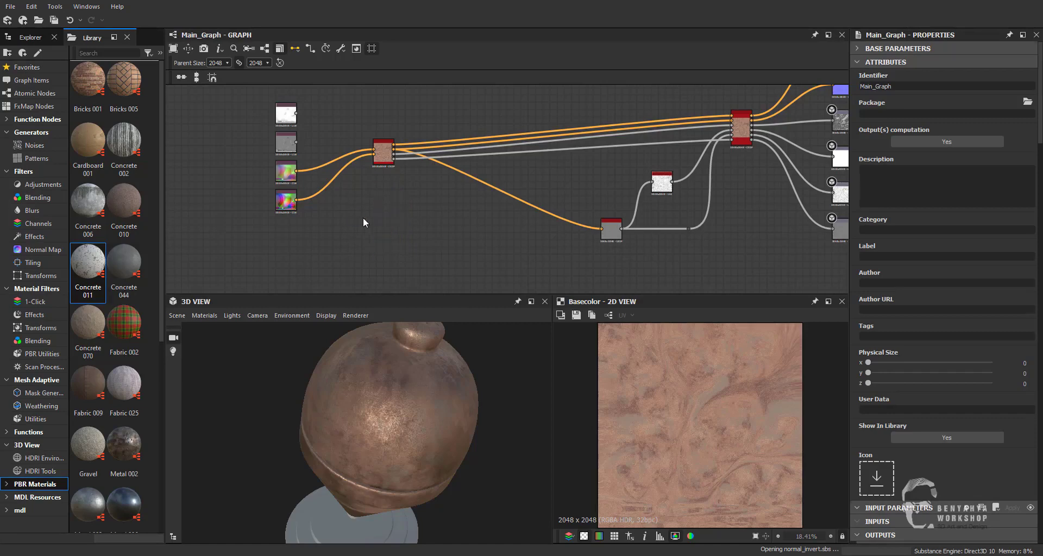
mouse_move(422, 209)
middle_down()
mouse_move(444, 234)
mouse_move(447, 208)
middle_up()
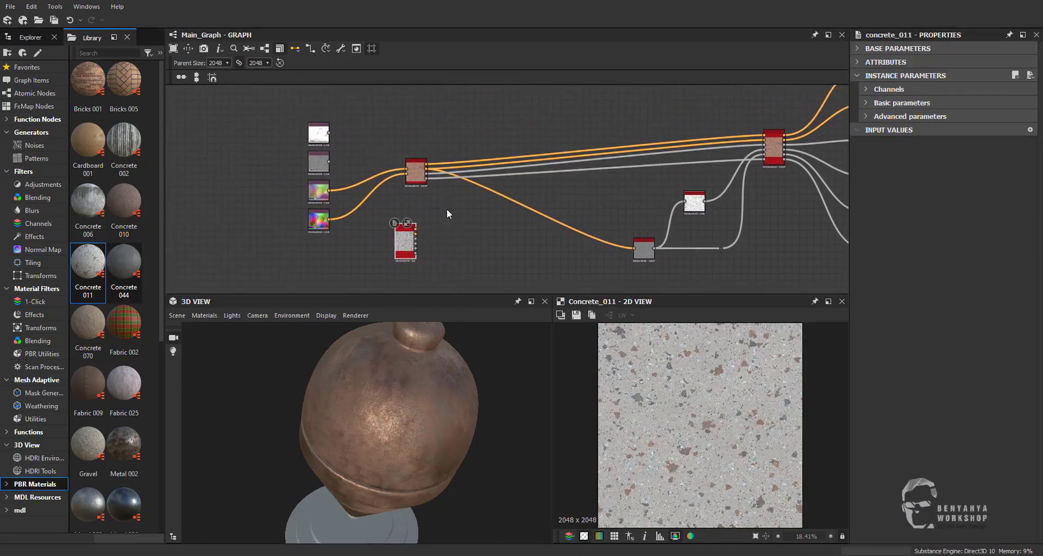
Raise the Concrete 011 node slightly and list the library's Mask Generators
scroll(447, 209, up, 3)
drag(406, 227, 412, 202)
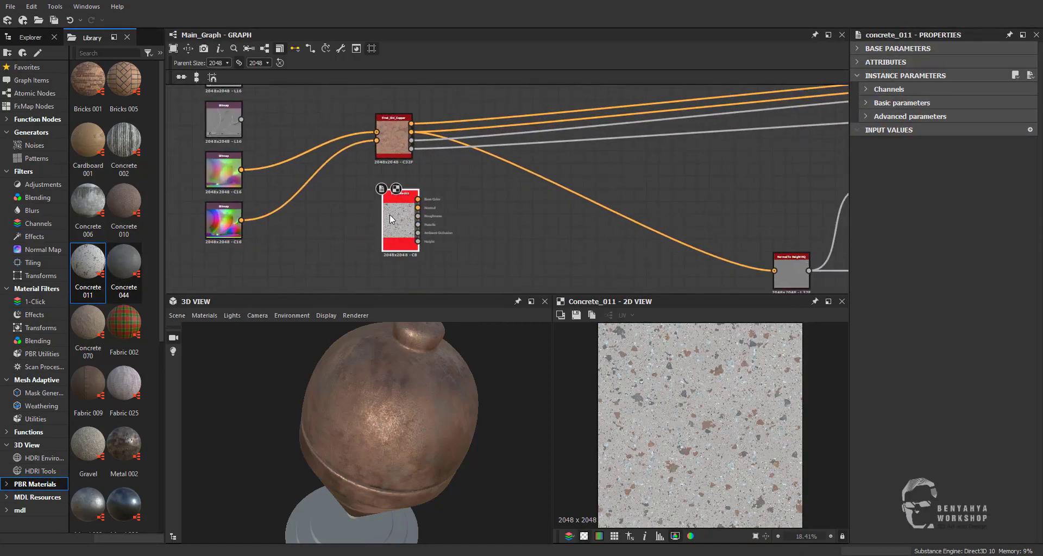
mouse_move(474, 209)
middle_down()
mouse_move(443, 217)
mouse_move(439, 204)
middle_up()
click(41, 392)
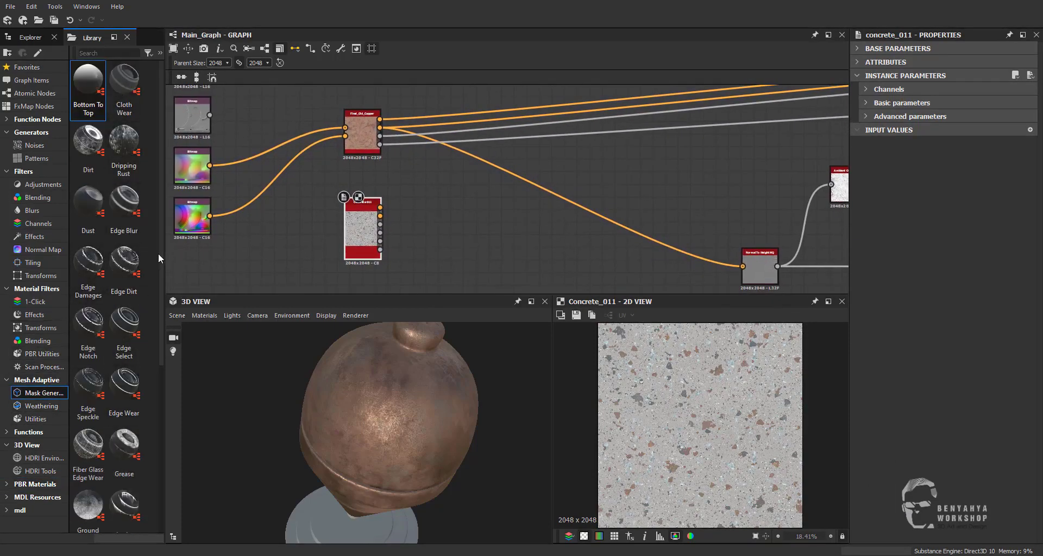
Drag a Metal Edge Wear node from the Library into Main_Graph
drag(161, 253, 159, 388)
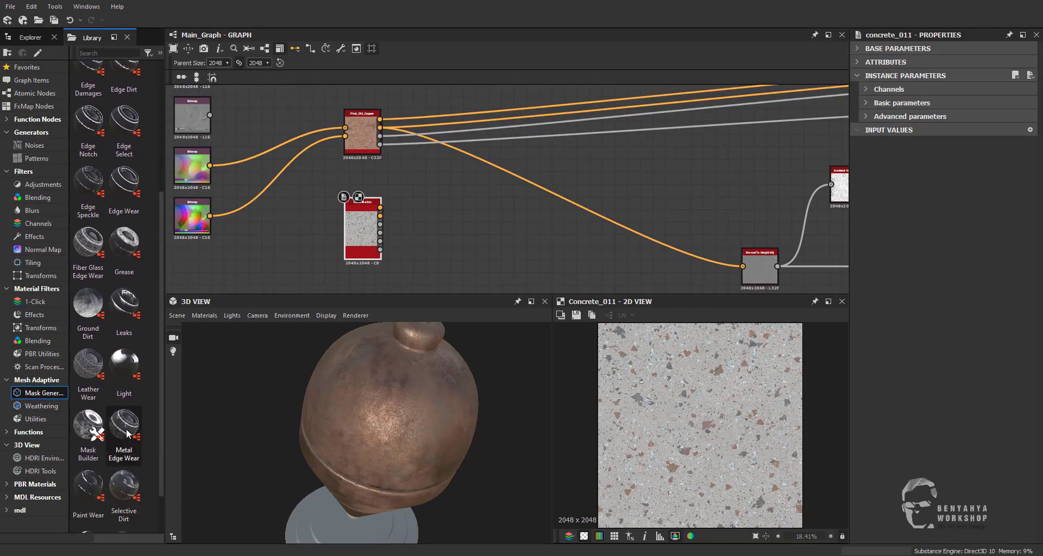
drag(124, 432, 452, 207)
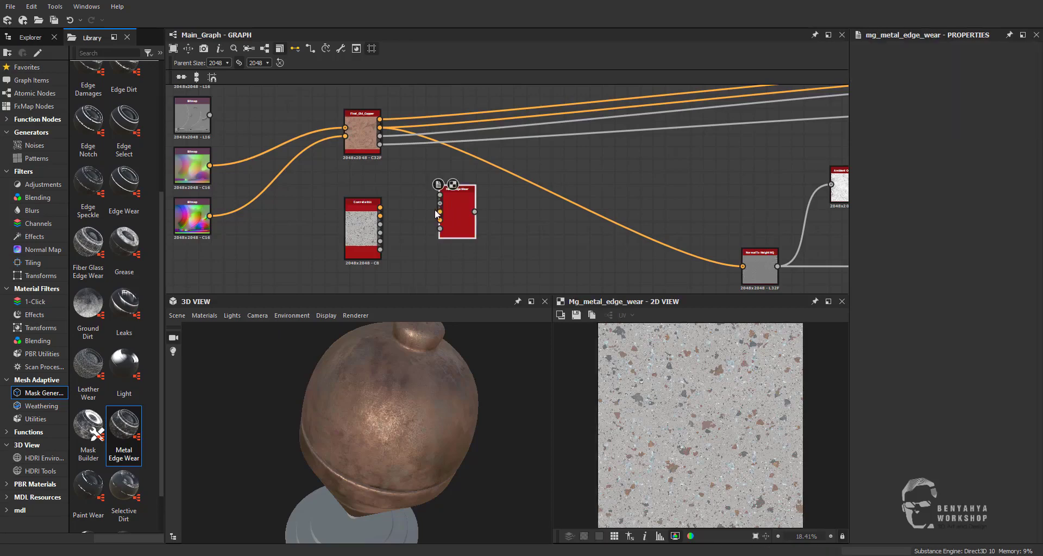
middle_drag(463, 215, 528, 158)
double_click(528, 159)
drag(528, 159, 439, 253)
middle_drag(440, 253, 460, 205)
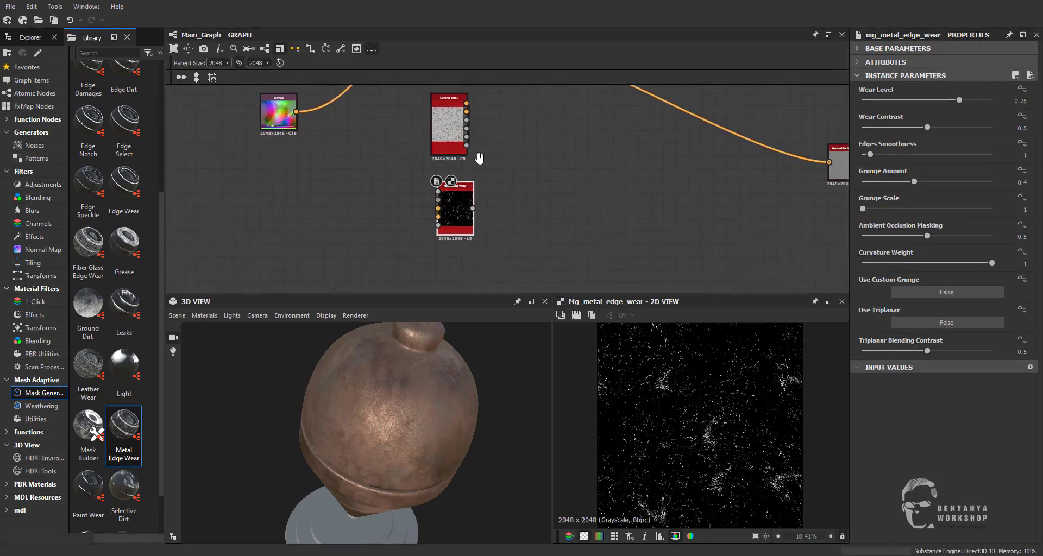
Place Metal Edge Wear beside the bitmaps and feed curvature, position and world-space normals into it
scroll(432, 146, up, 4)
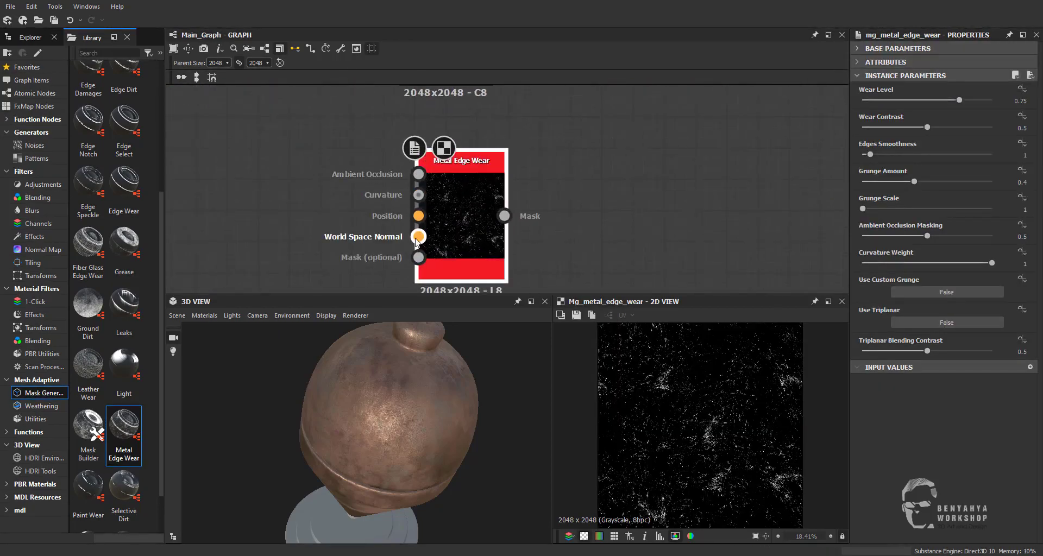
scroll(368, 197, down, 3)
right_click(356, 232)
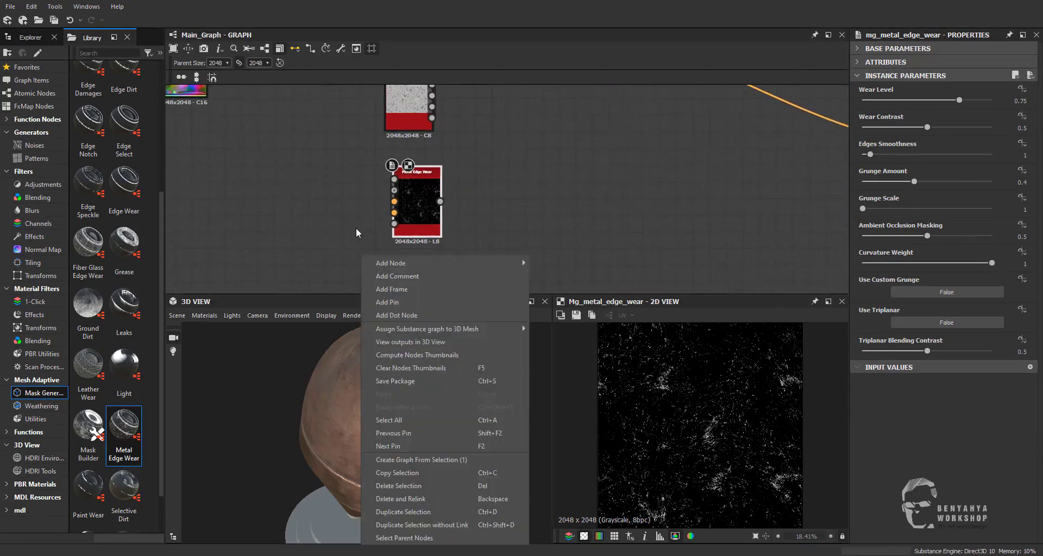
middle_drag(356, 232, 396, 291)
scroll(357, 188, down, 1)
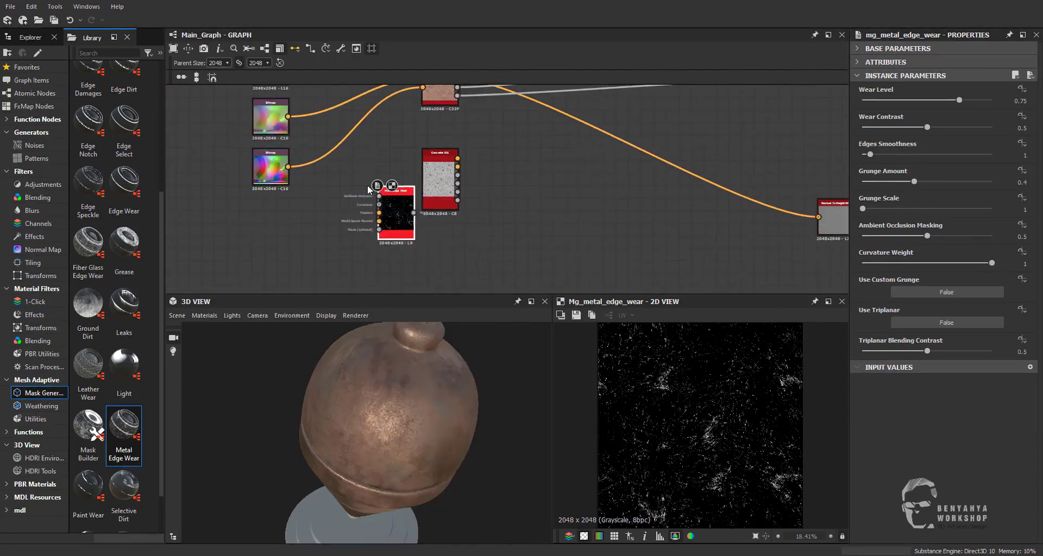
drag(443, 240, 364, 121)
middle_drag(363, 121, 409, 219)
drag(408, 219, 409, 106)
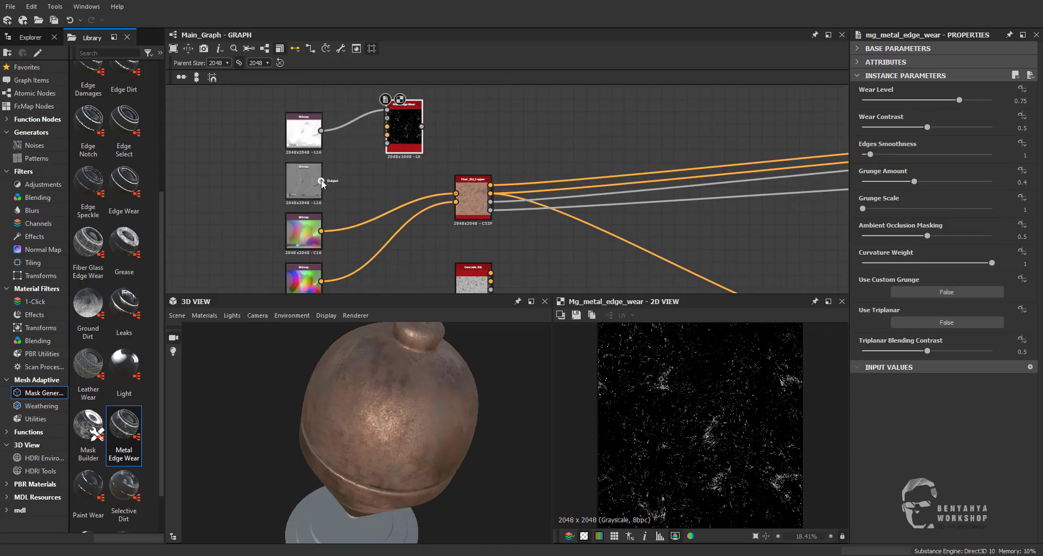
drag(321, 181, 387, 118)
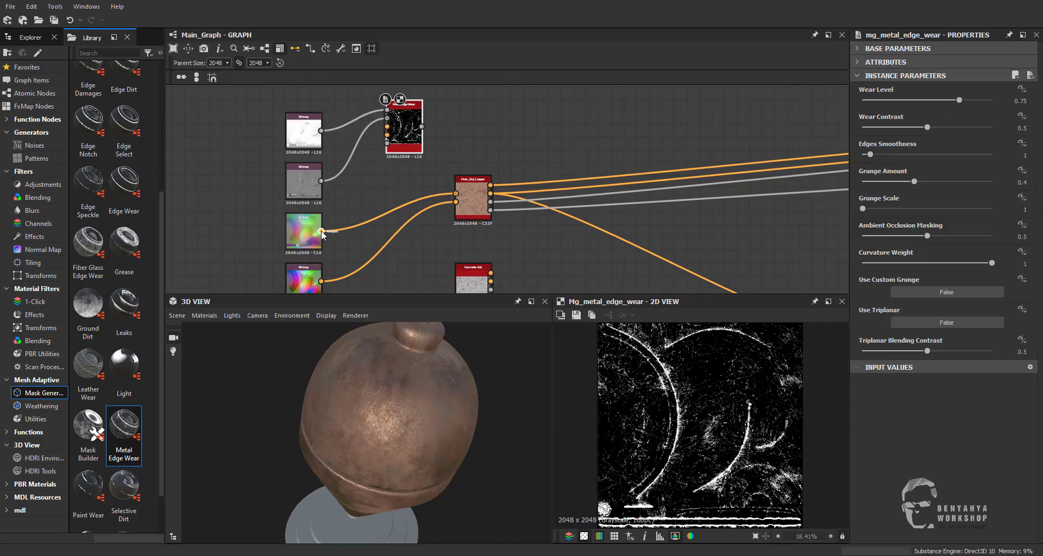
drag(321, 231, 387, 135)
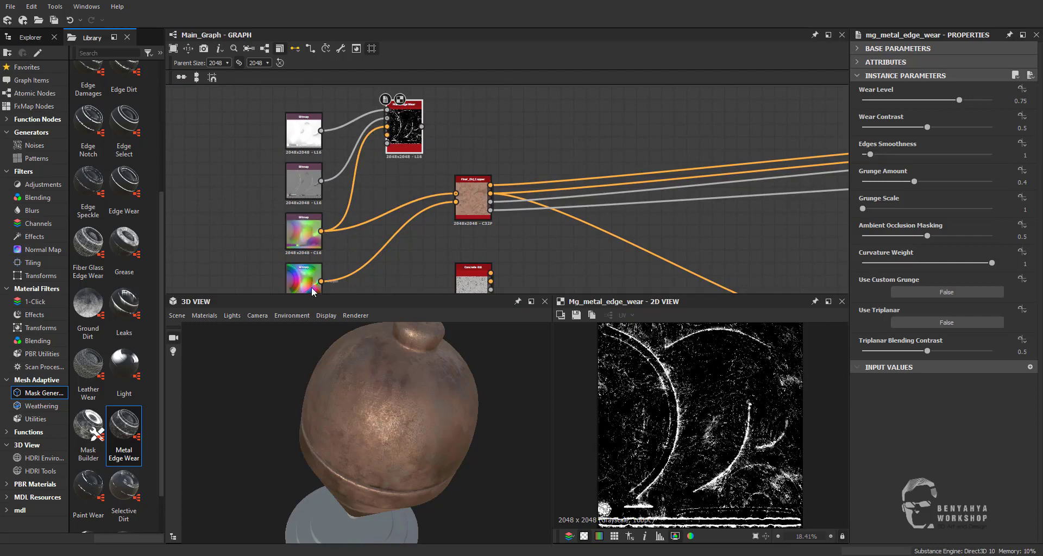
mouse_move(325, 280)
mouse_down()
mouse_move(391, 137)
mouse_move(440, 306)
mouse_up()
Pan the graph to bring Metal Edge Wear's links and the Final_Old_Copper node into view
middle_drag(470, 189, 466, 279)
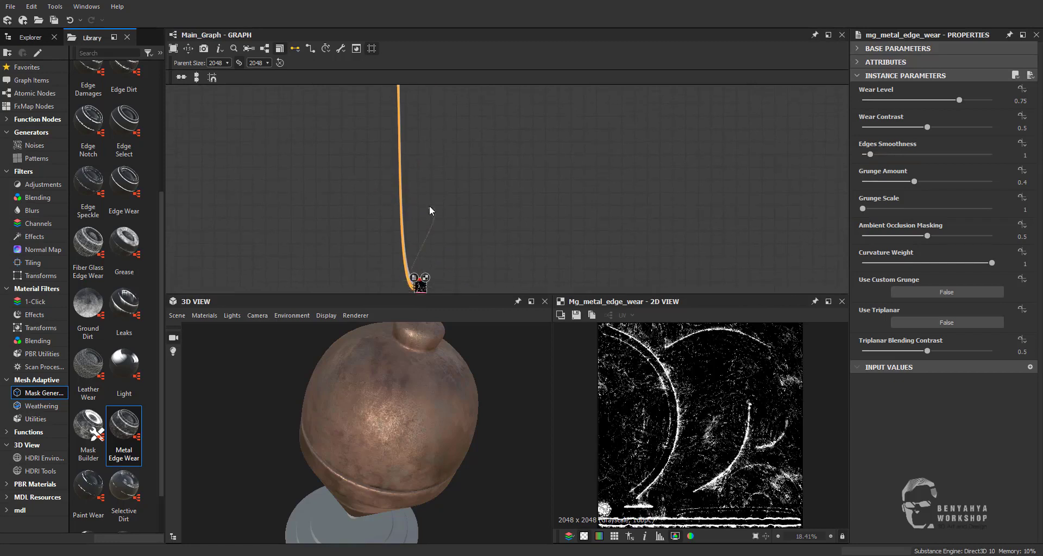
right_click(419, 268)
key(Escape)
mouse_move(429, 270)
middle_down()
mouse_move(469, 126)
mouse_move(459, 211)
middle_up()
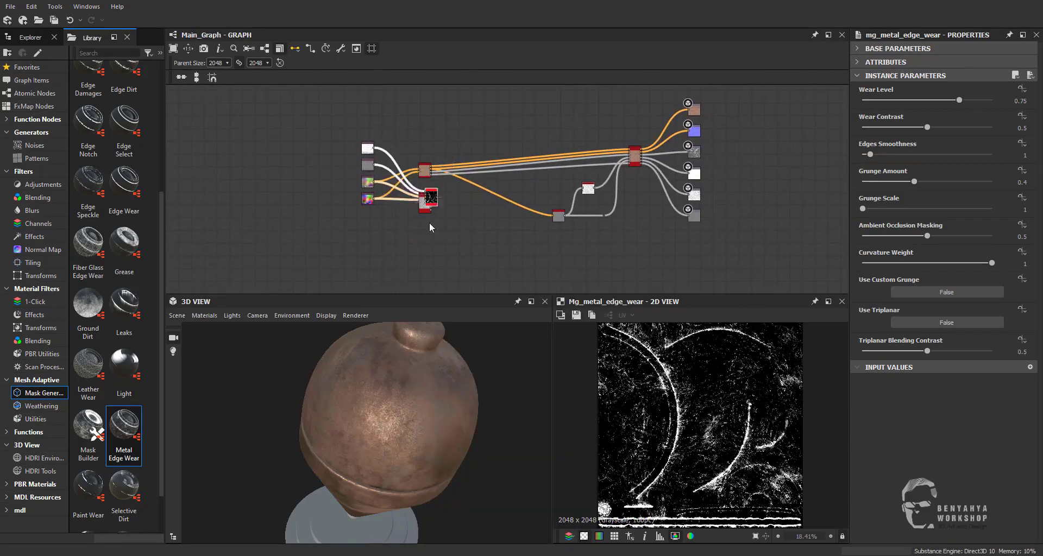
scroll(459, 209, up, 1)
scroll(457, 229, up, 4)
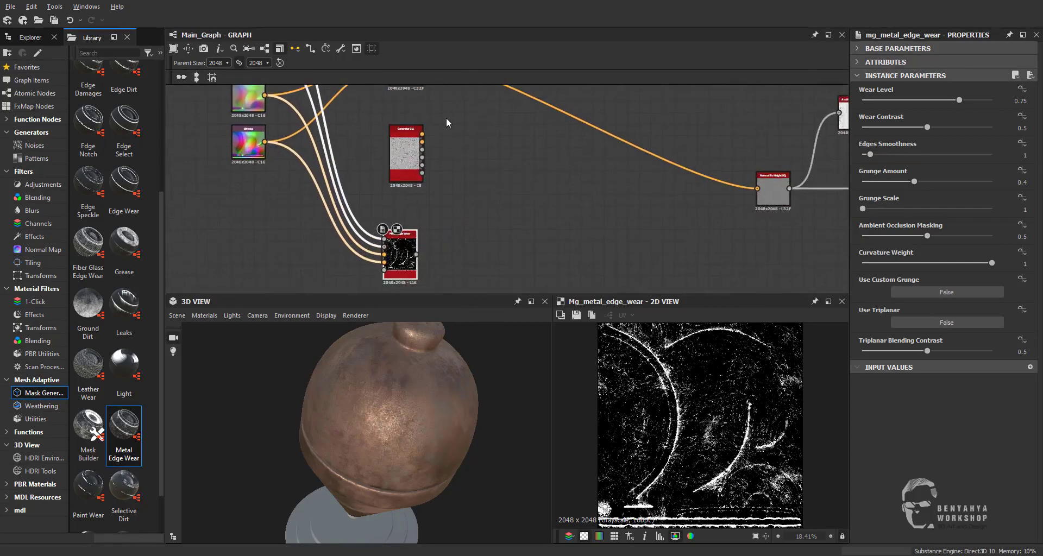
middle_drag(413, 210, 416, 138)
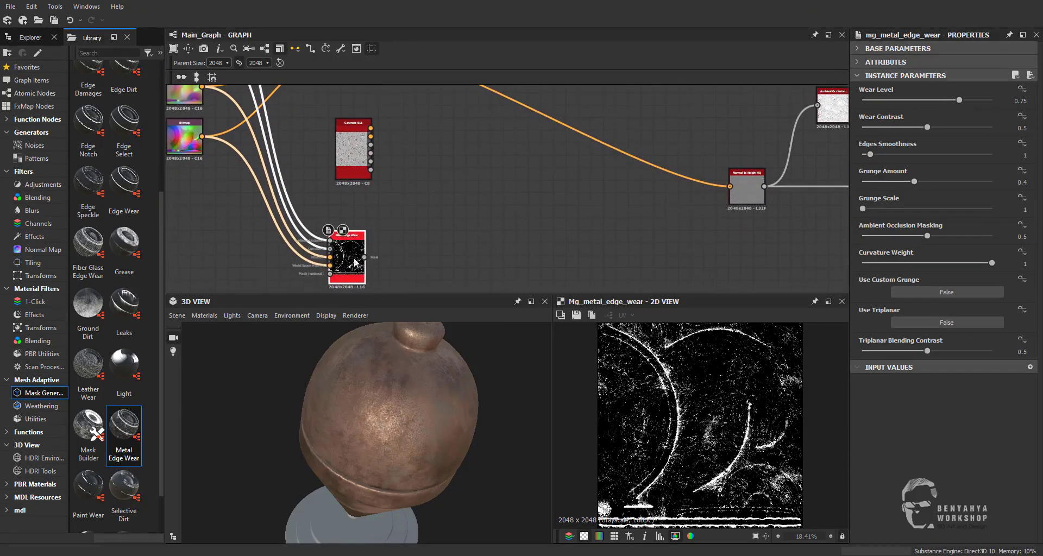
middle_drag(390, 216, 385, 269)
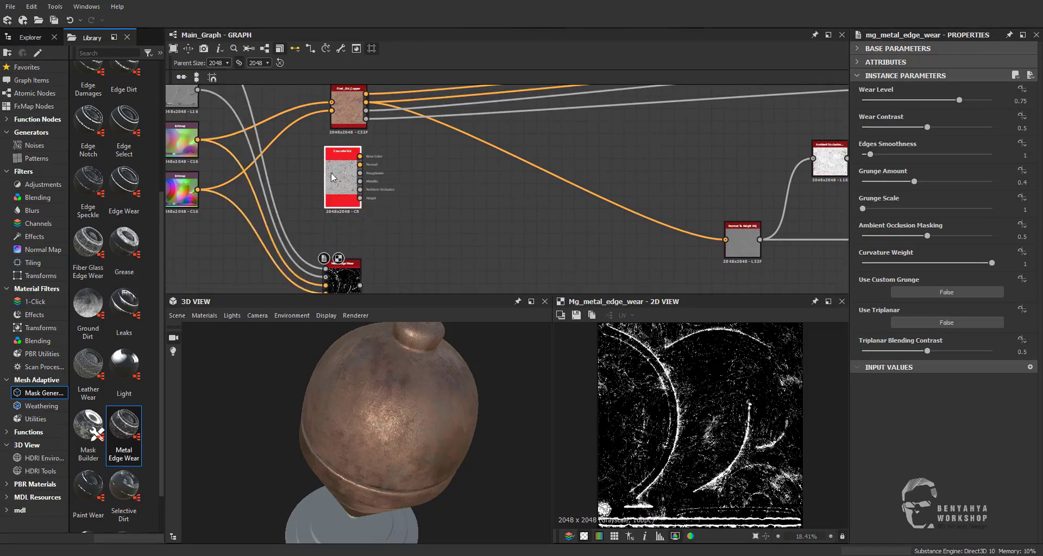
drag(348, 207, 348, 191)
mouse_move(405, 199)
middle_down()
mouse_move(415, 239)
mouse_move(418, 222)
middle_up()
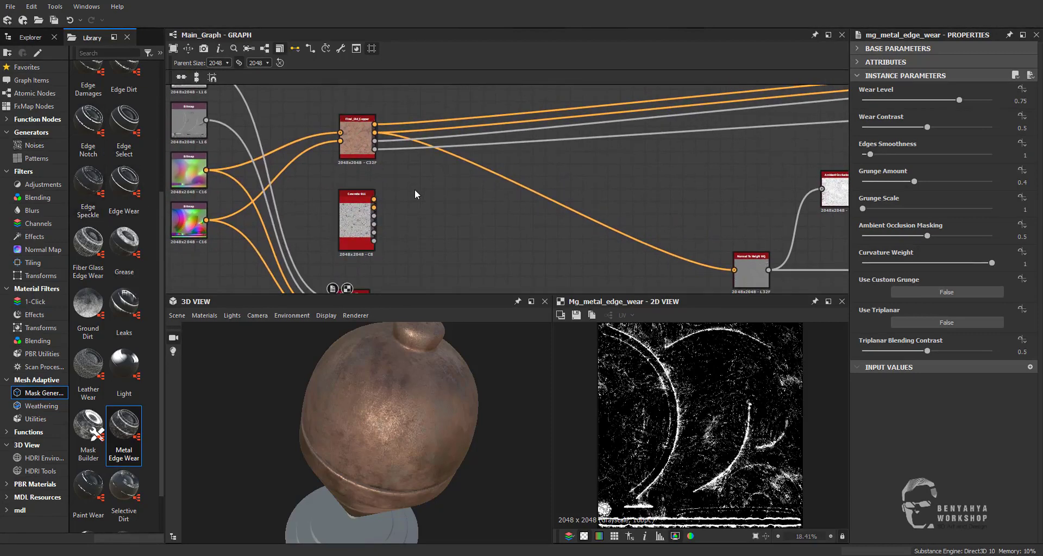
key(space)
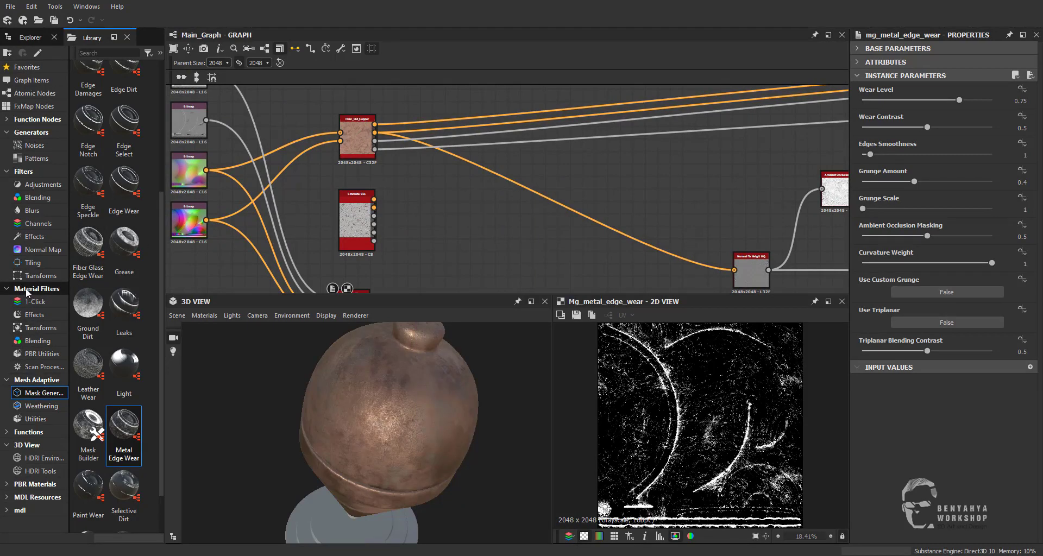
Drag a Material Blend node from Material Filters > Blending into Main_Graph
click(38, 340)
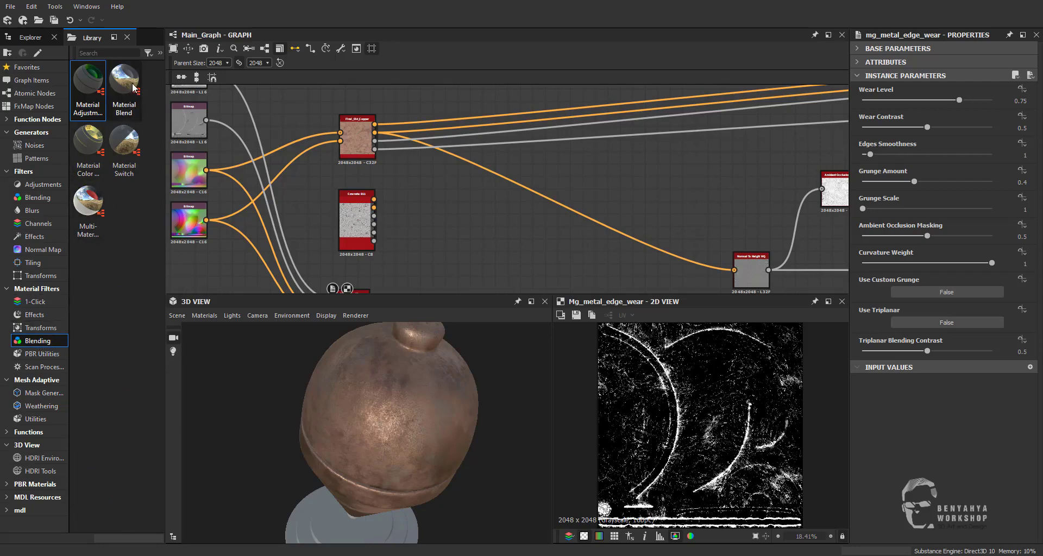
drag(127, 86, 465, 212)
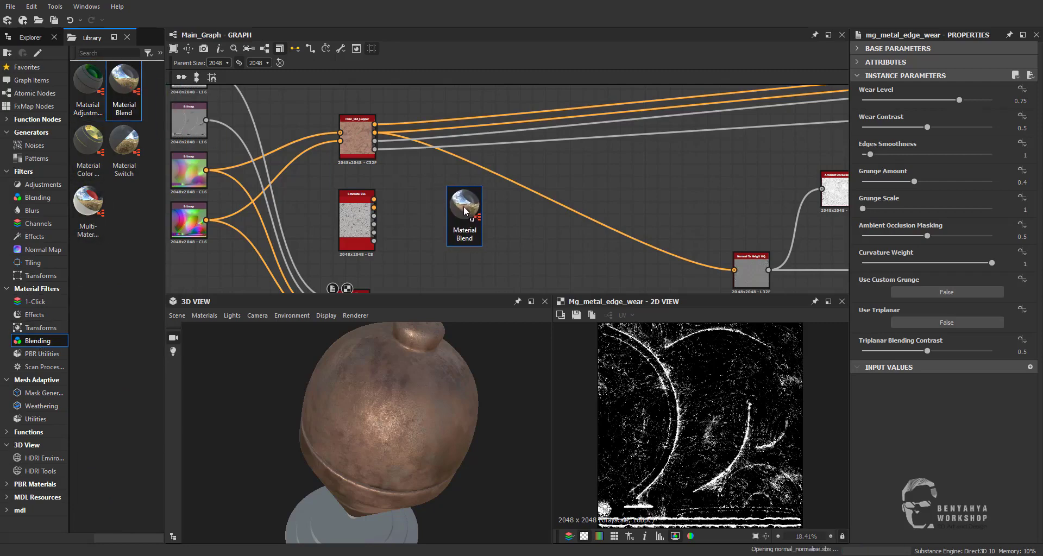
middle_drag(453, 252, 400, 178)
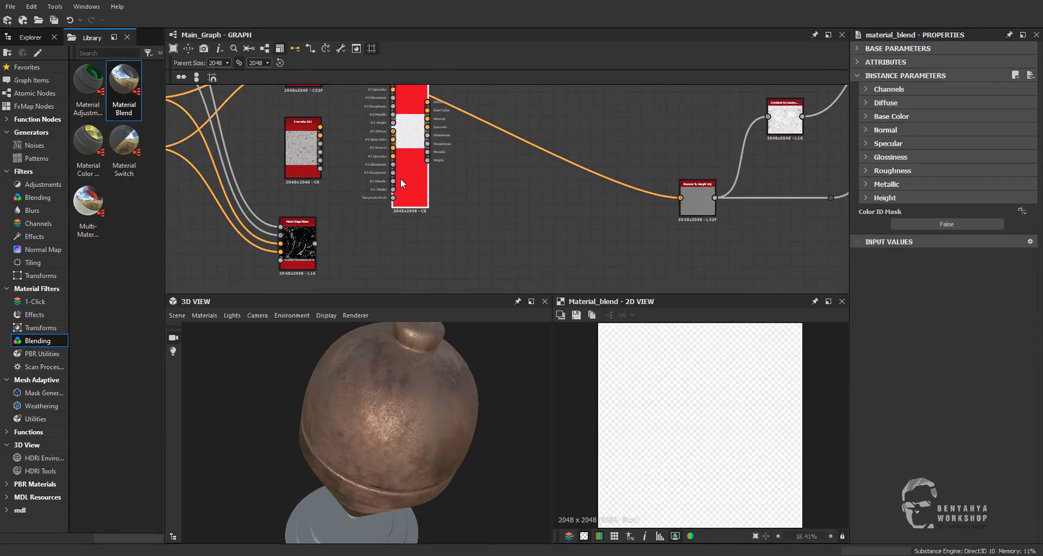
drag(400, 178, 447, 242)
scroll(442, 155, up, 3)
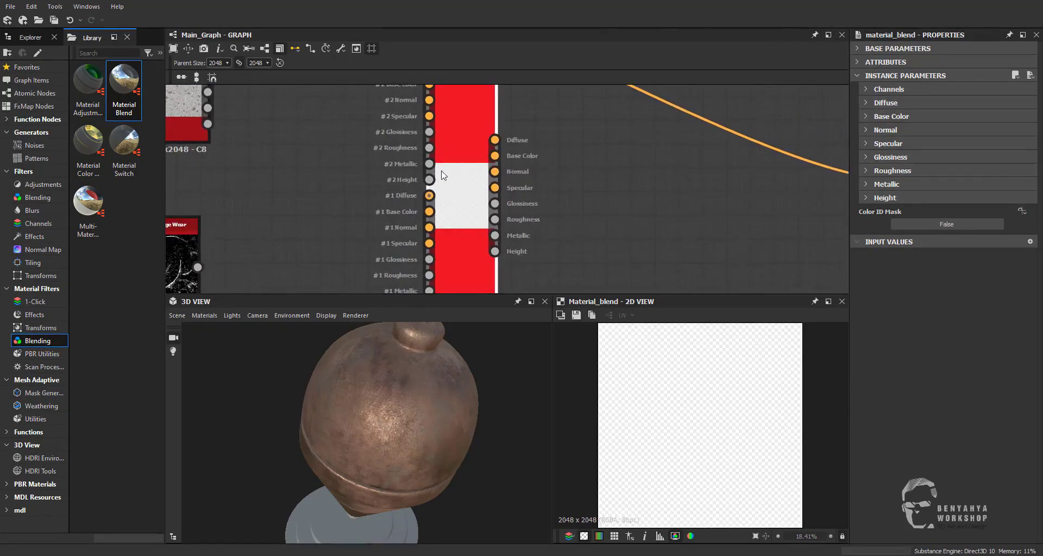
middle_drag(431, 175, 408, 222)
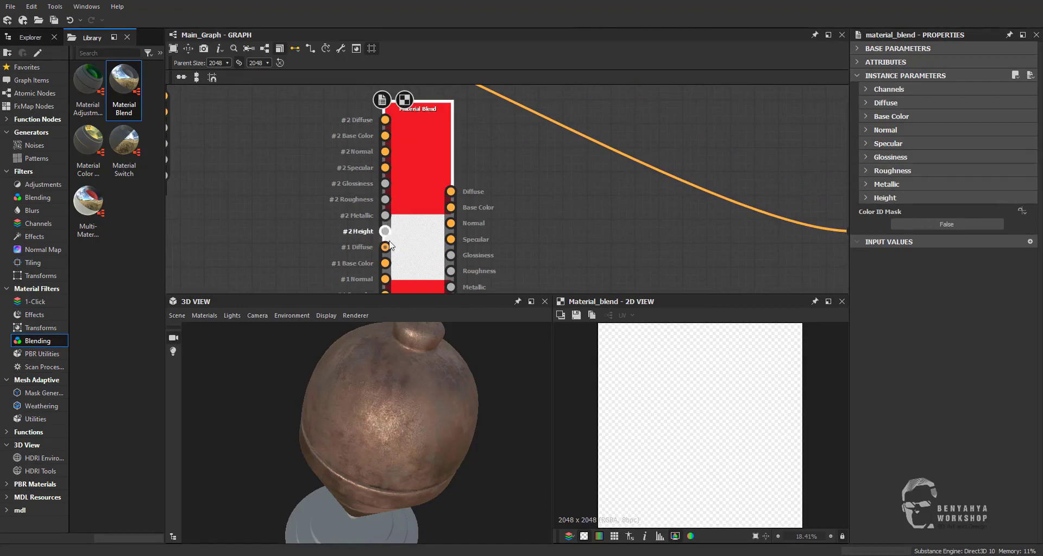
drag(432, 161, 422, 161)
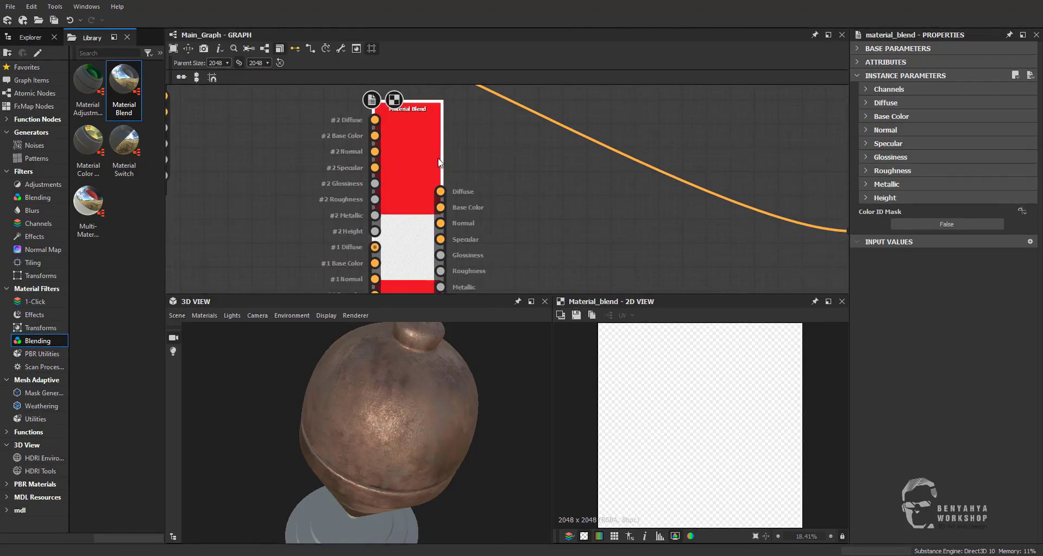
Set the Material Blend's Diffuse, Specular and Glossiness channels to False
click(883, 91)
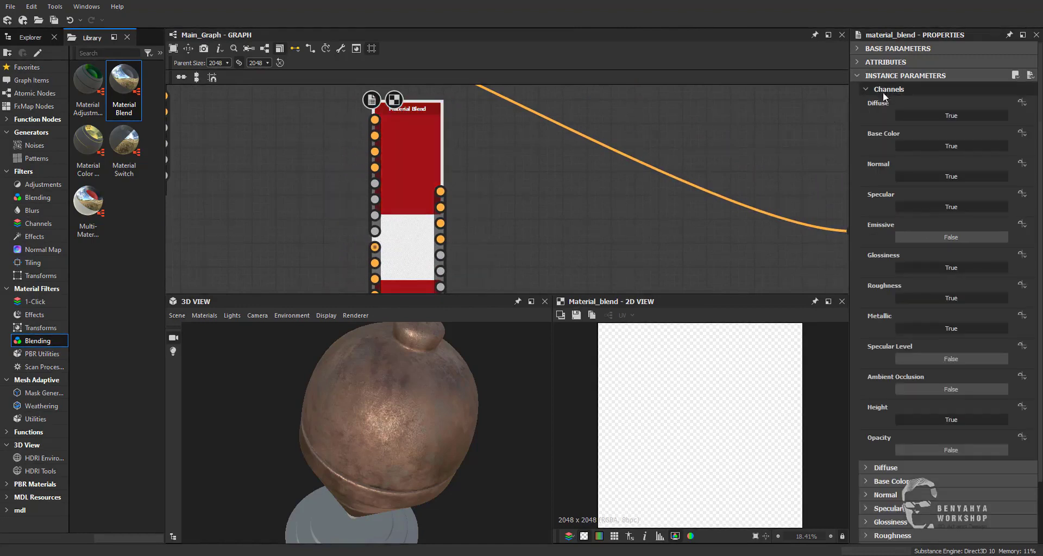
click(932, 114)
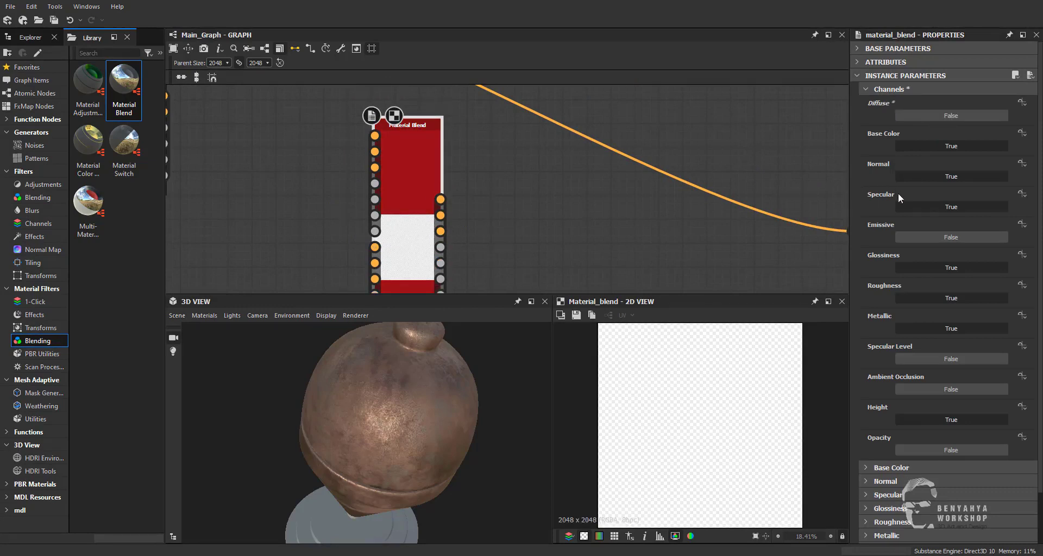
click(931, 207)
click(928, 267)
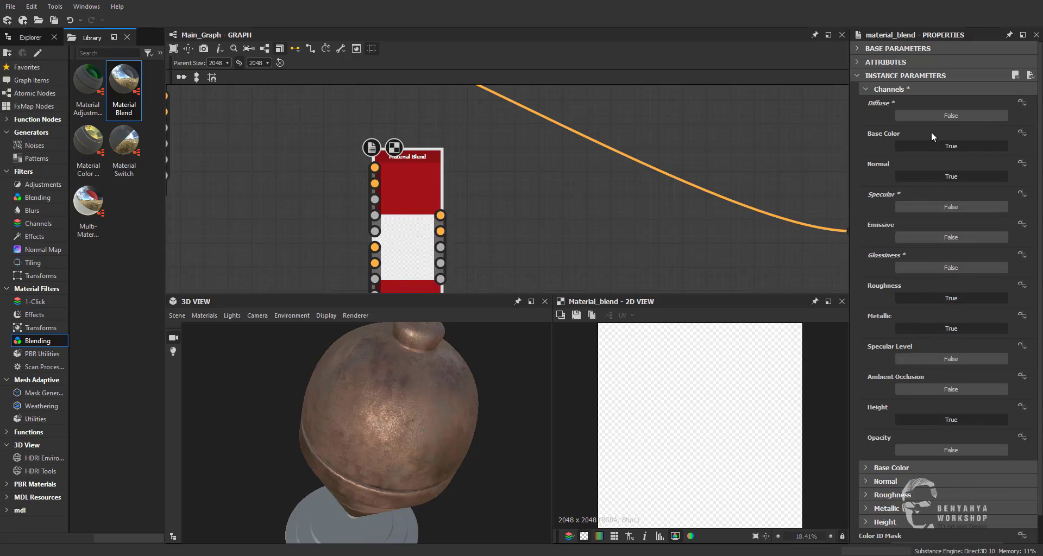
scroll(501, 152, down, 2)
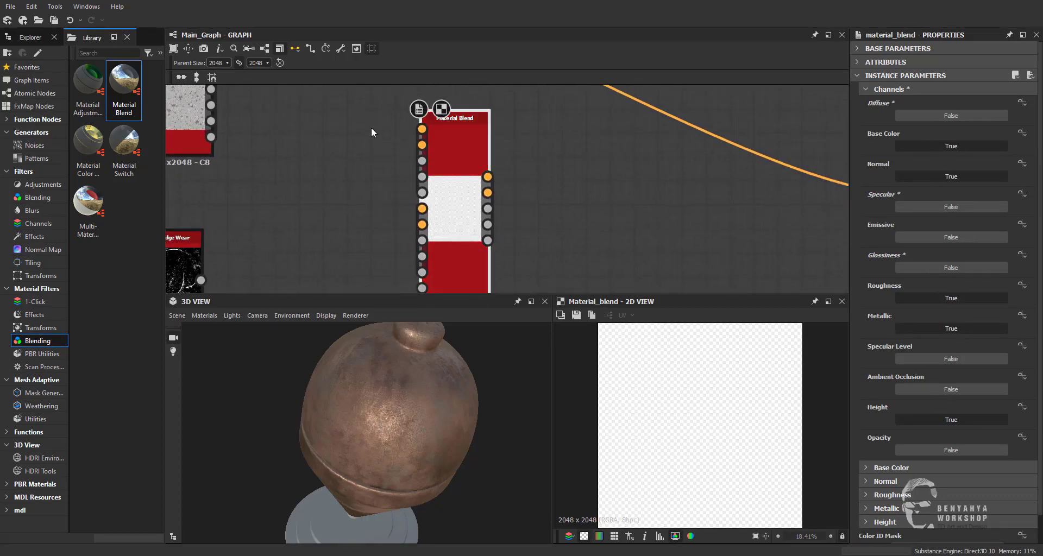
scroll(388, 213, down, 3)
Move the Material Blend node beside the Final_Old_Copper node
middle_drag(365, 210, 407, 280)
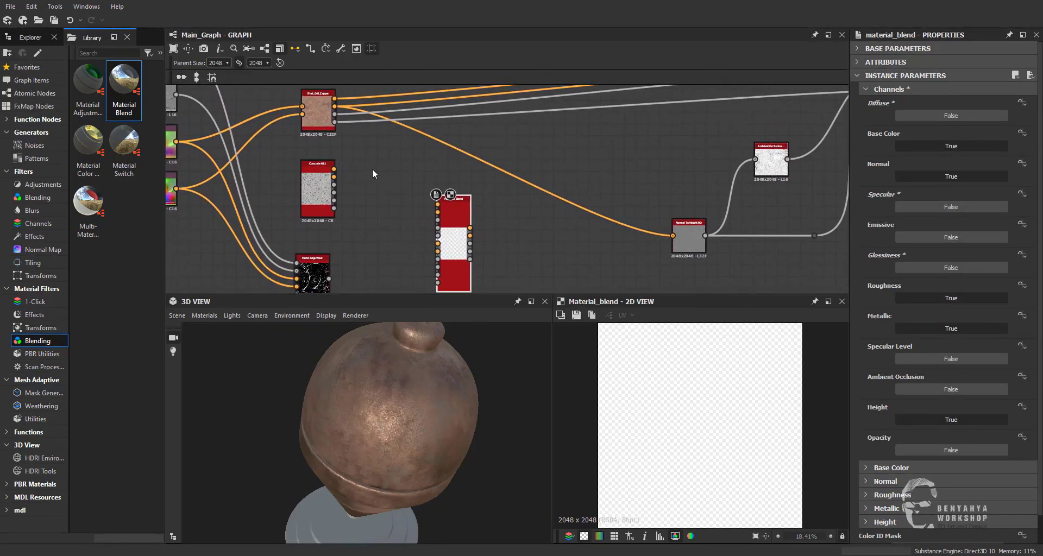
middle_drag(374, 186, 357, 214)
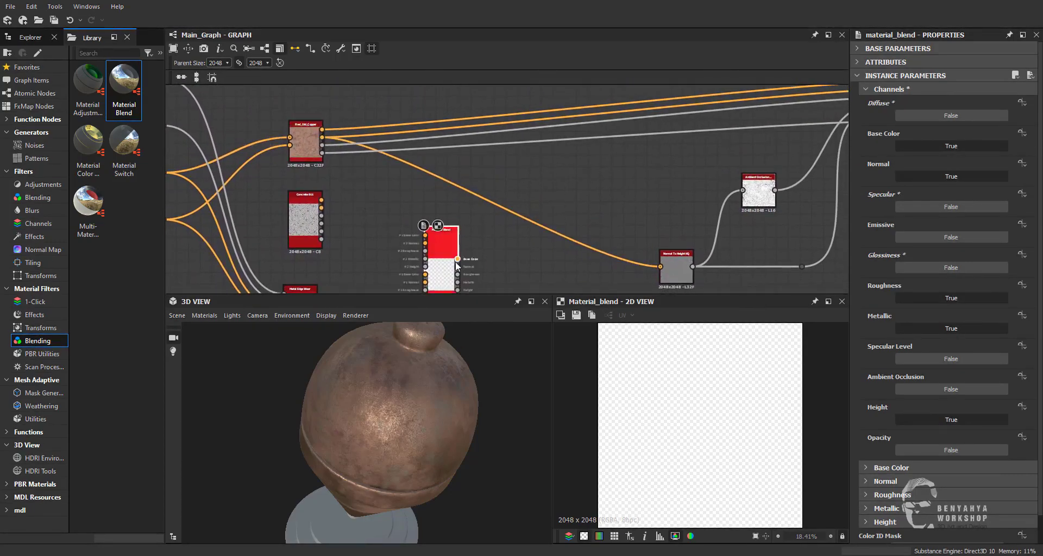
middle_drag(435, 235, 432, 190)
drag(433, 190, 387, 92)
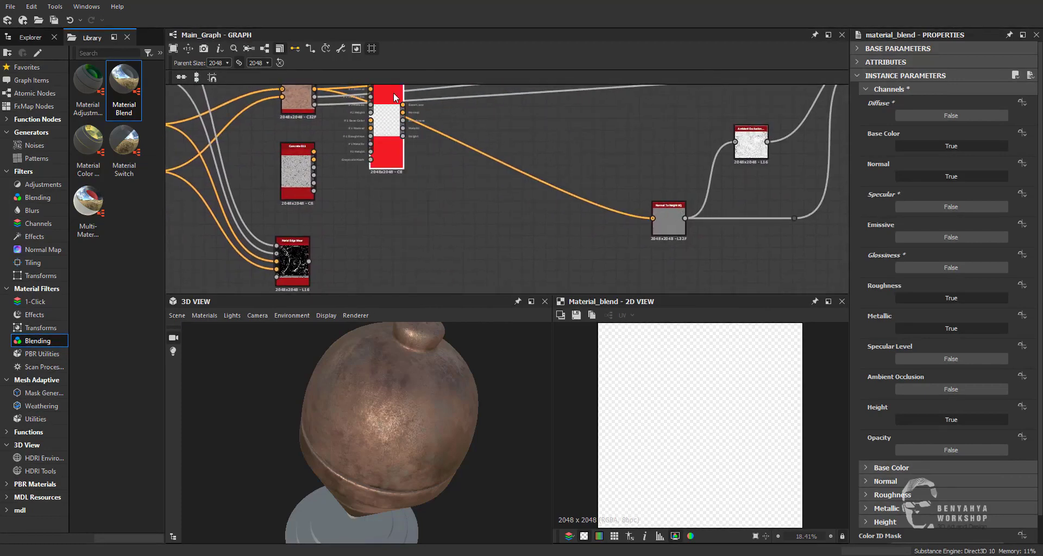
middle_drag(404, 159, 433, 284)
drag(433, 284, 424, 181)
scroll(396, 175, up, 3)
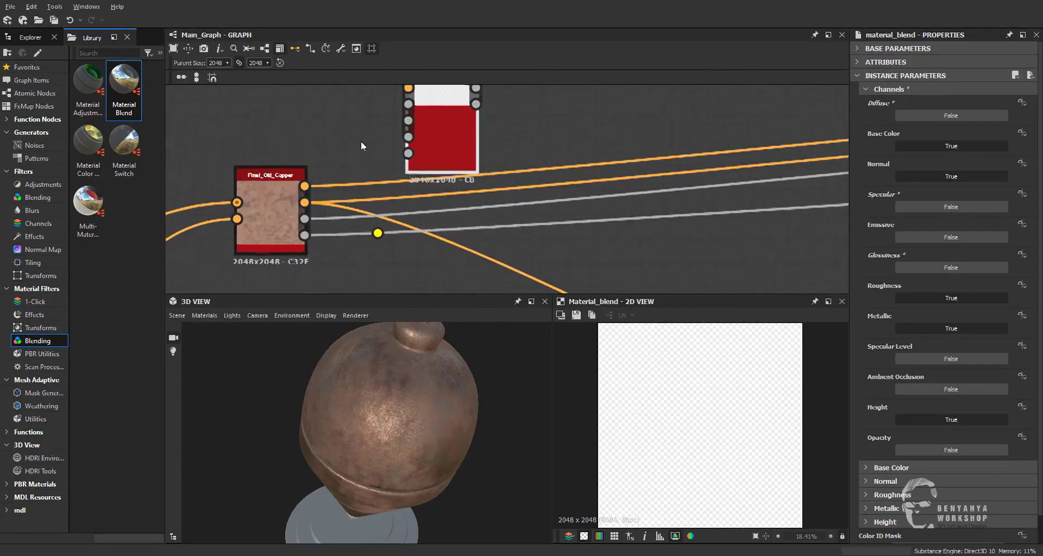
right_click(361, 140)
click(321, 147)
middle_drag(320, 147, 322, 237)
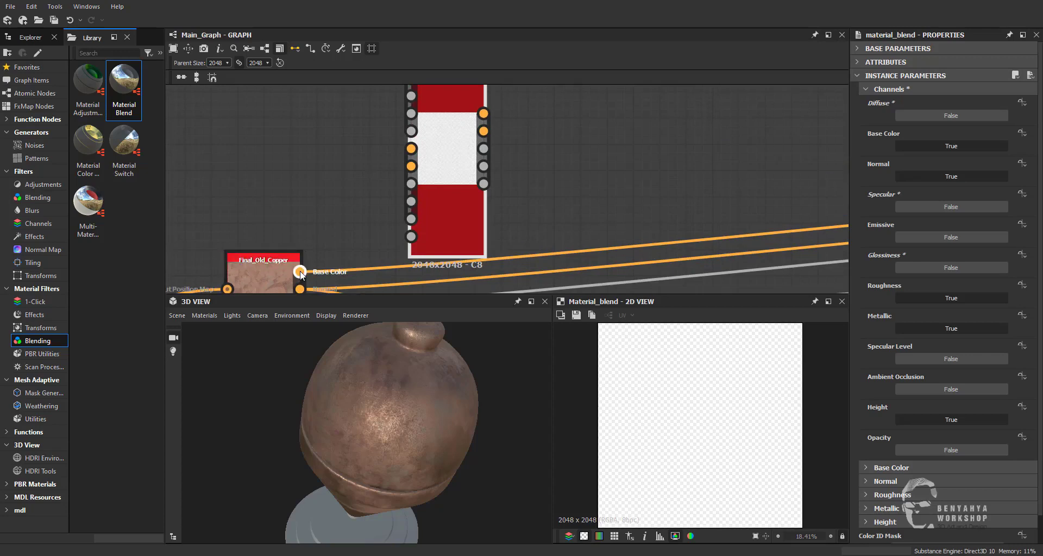
Wire copper Base Color, Normal, Roughness and Metallic into Material Blend #1 and enable Ambient Occlusion
drag(377, 177, 402, 152)
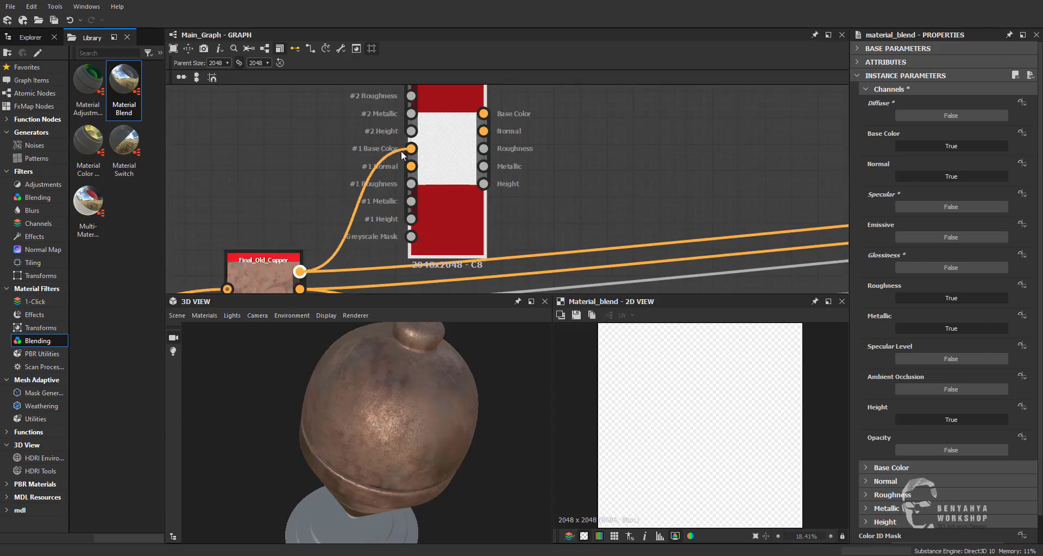
middle_drag(364, 201, 368, 167)
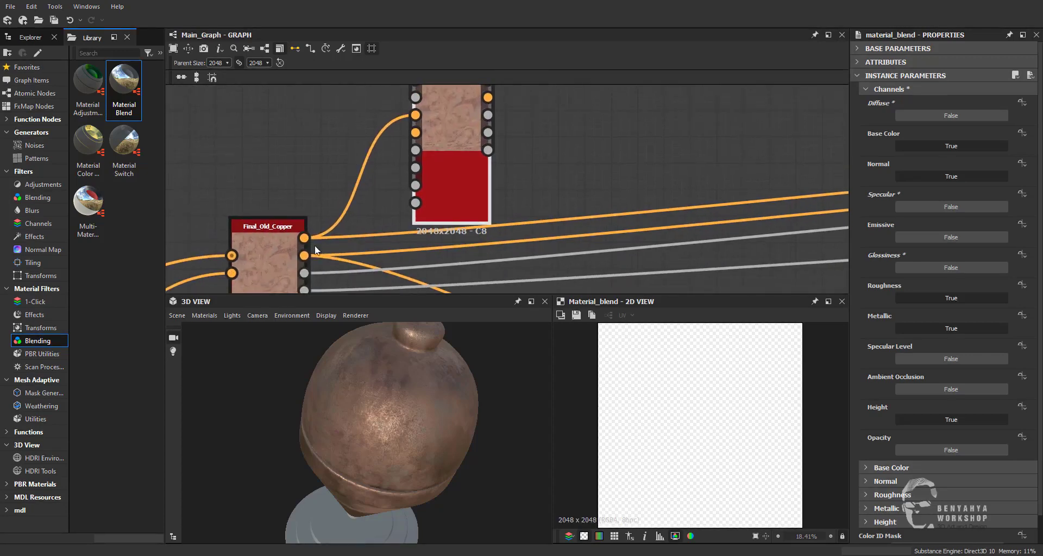
drag(304, 256, 414, 132)
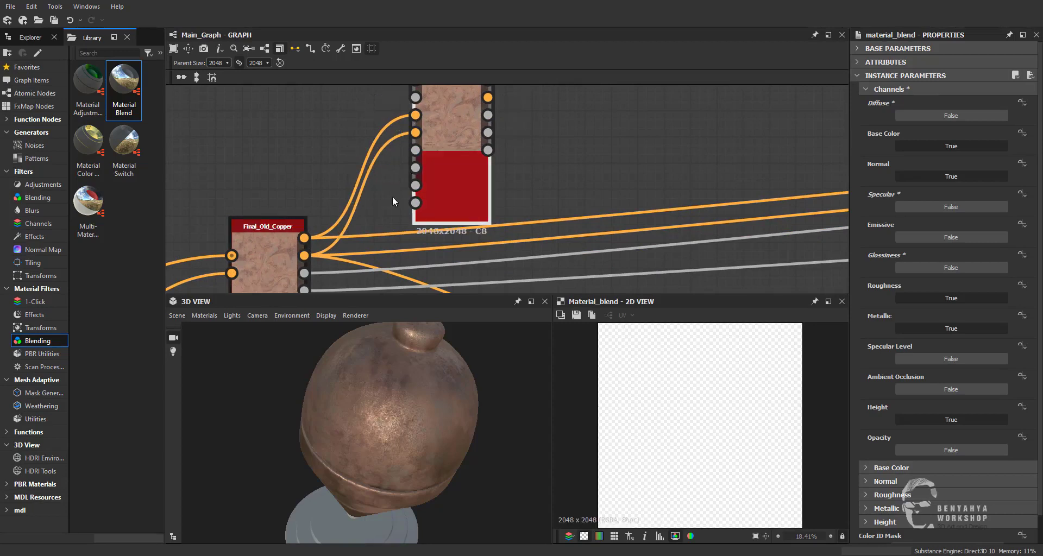
middle_drag(372, 196, 367, 175)
drag(299, 252, 410, 129)
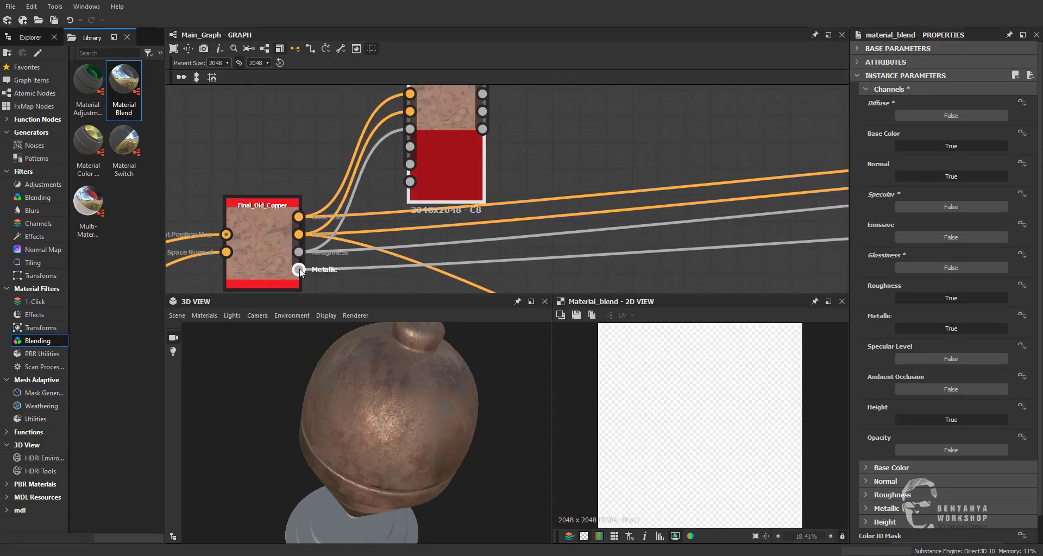
mouse_move(299, 270)
mouse_down()
mouse_move(405, 167)
mouse_move(410, 147)
mouse_up()
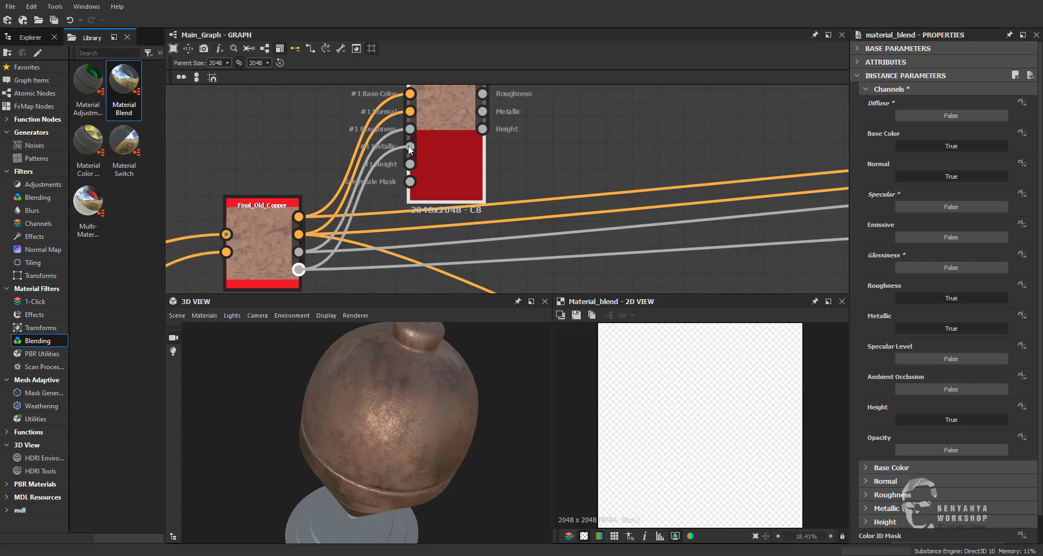
middle_drag(418, 145, 447, 217)
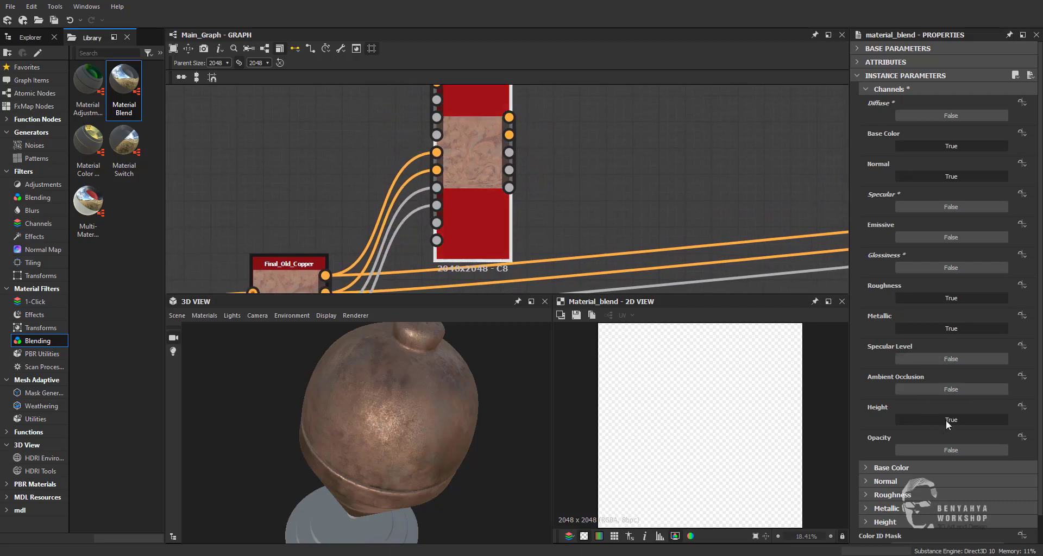
click(952, 389)
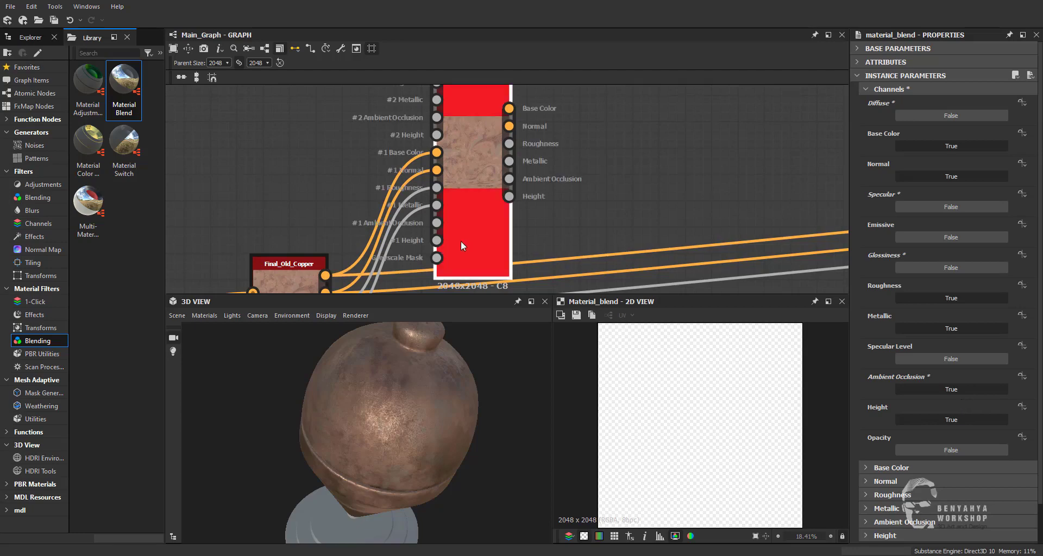
Connect the height-blend output to the Material Blend's Greyscale Mask input
middle_drag(459, 236, 397, 195)
scroll(497, 176, down, 5)
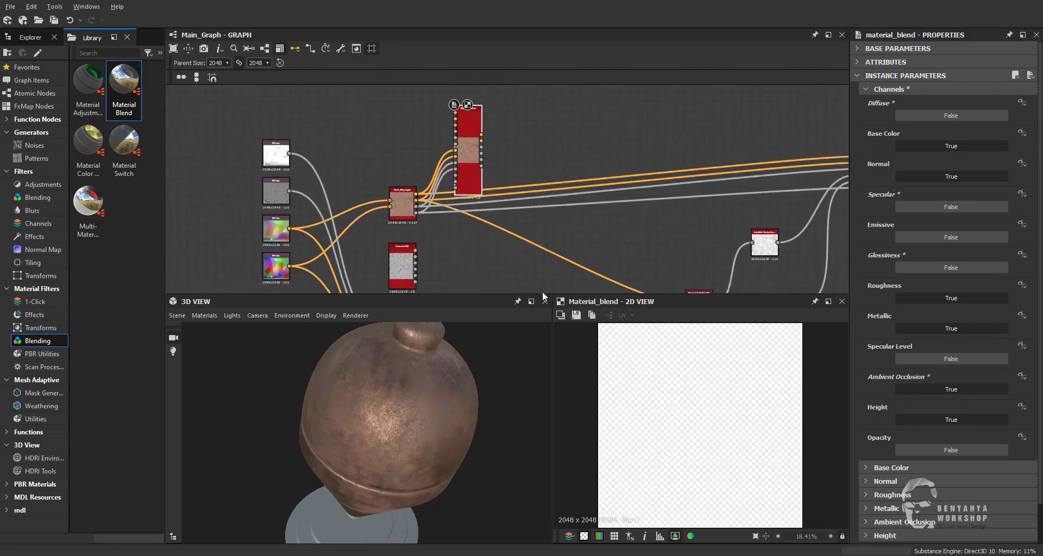
mouse_move(556, 154)
mouse_down()
mouse_move(525, 159)
mouse_move(672, 117)
mouse_move(660, 131)
mouse_up()
key(Escape)
middle_drag(700, 205, 696, 203)
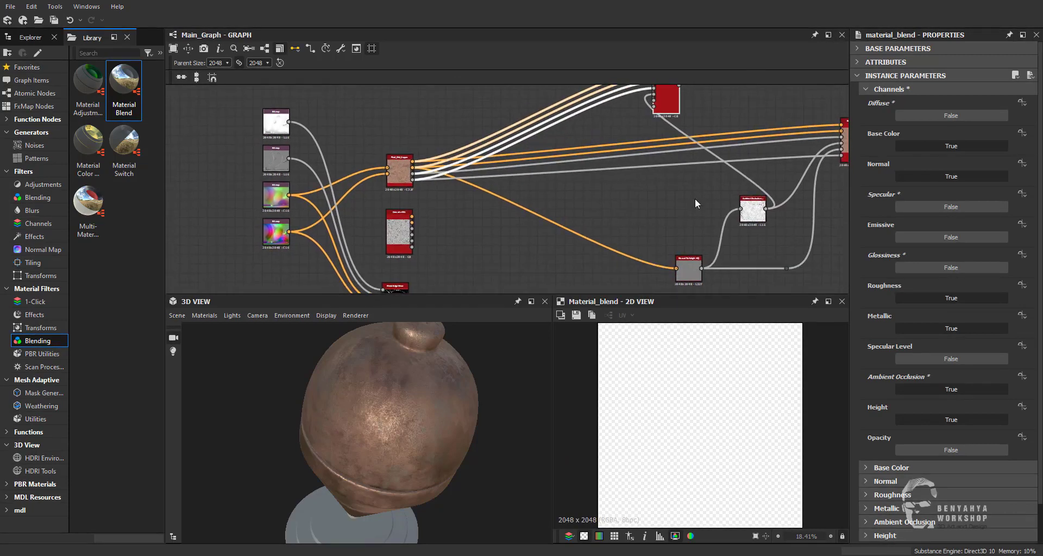
drag(703, 268, 653, 102)
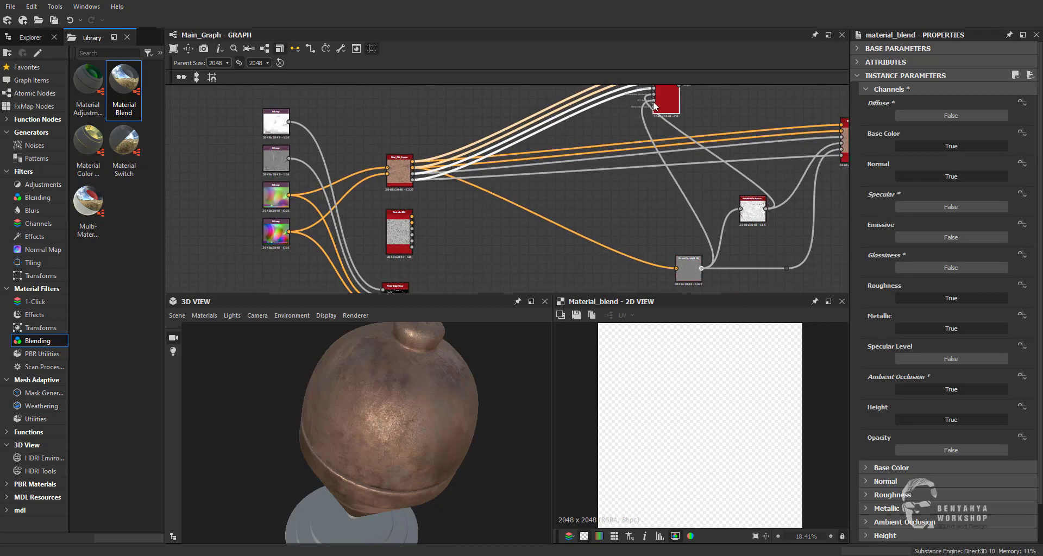
middle_drag(663, 128, 562, 246)
scroll(588, 122, up, 3)
scroll(576, 179, up, 2)
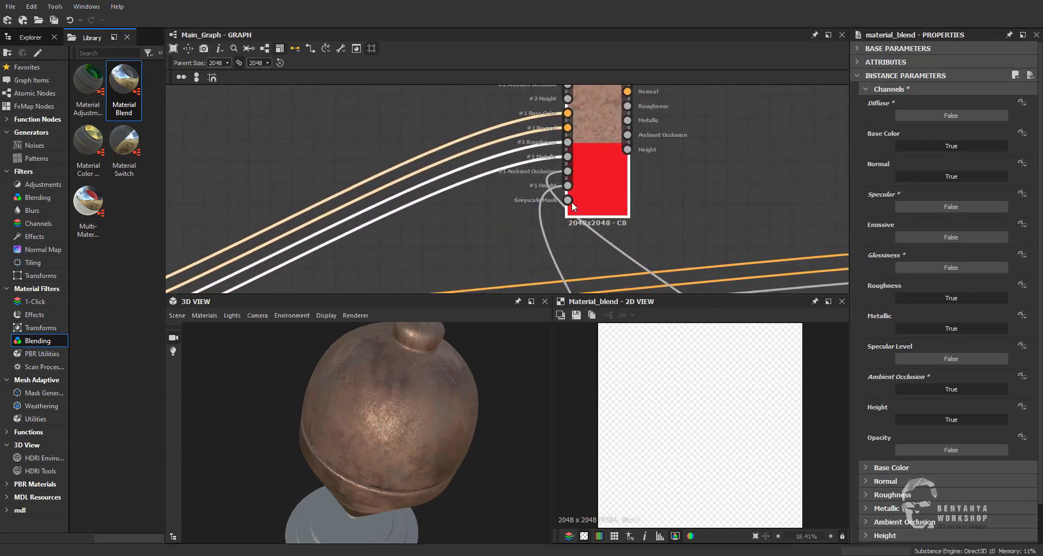
scroll(573, 205, down, 2)
middle_drag(589, 168, 498, 219)
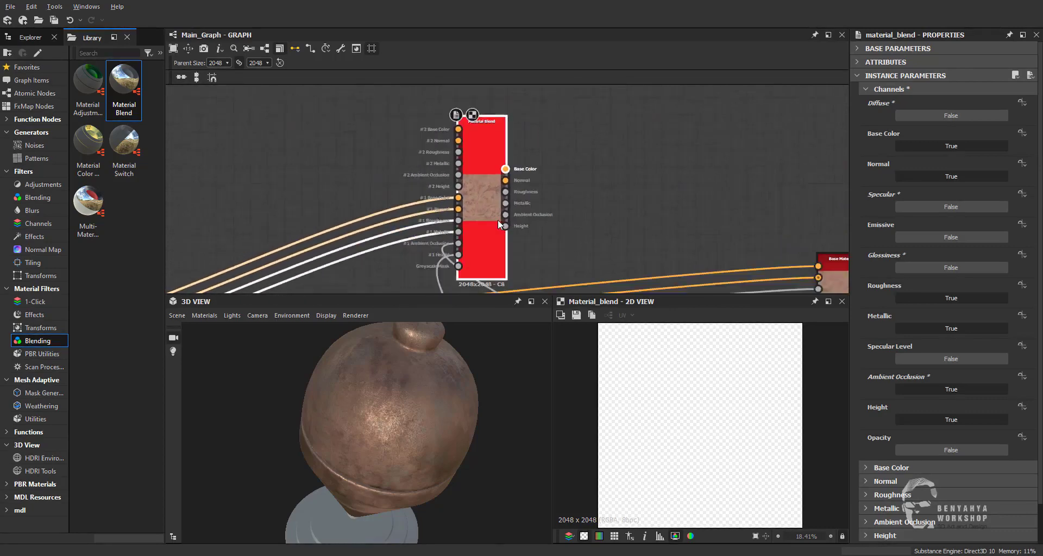
scroll(498, 219, down, 2)
scroll(505, 261, down, 2)
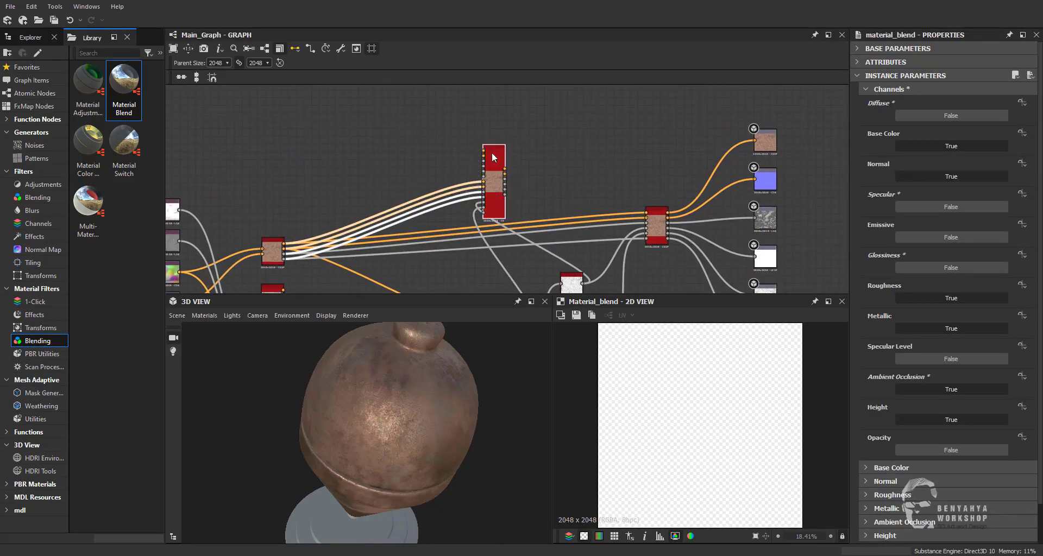
drag(494, 157, 471, 158)
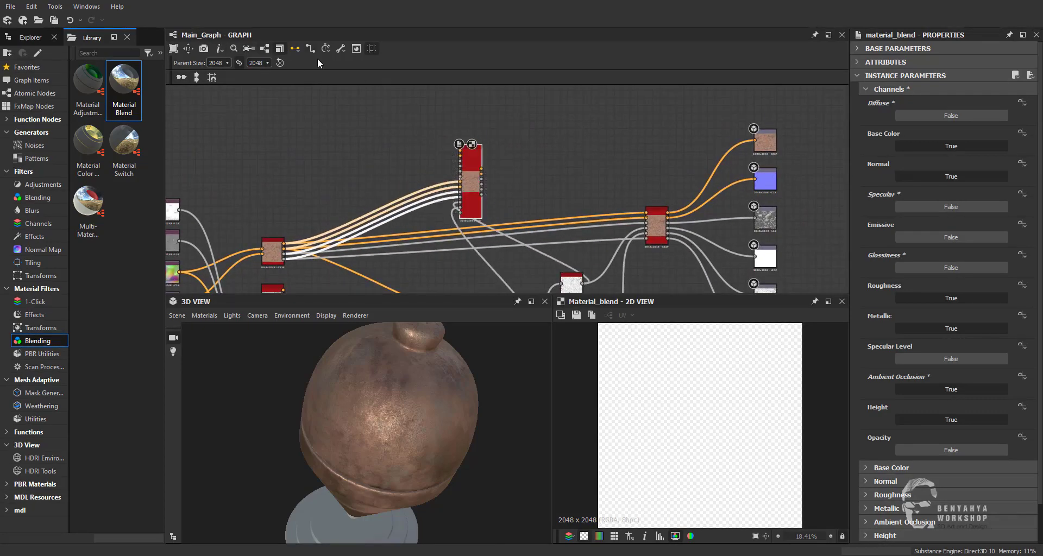
click(296, 50)
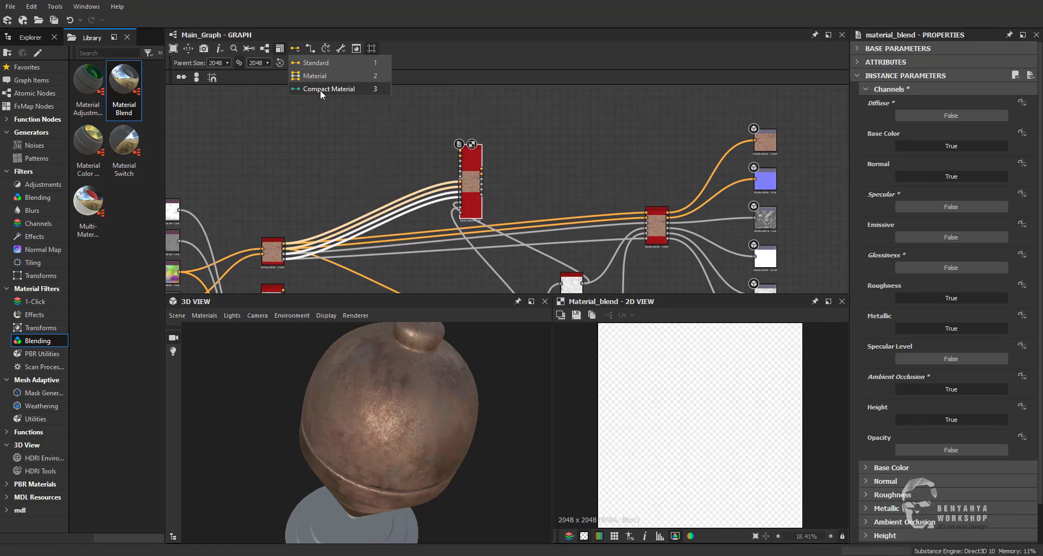
Switch graph links to Compact Material, then to the Material link style
click(321, 89)
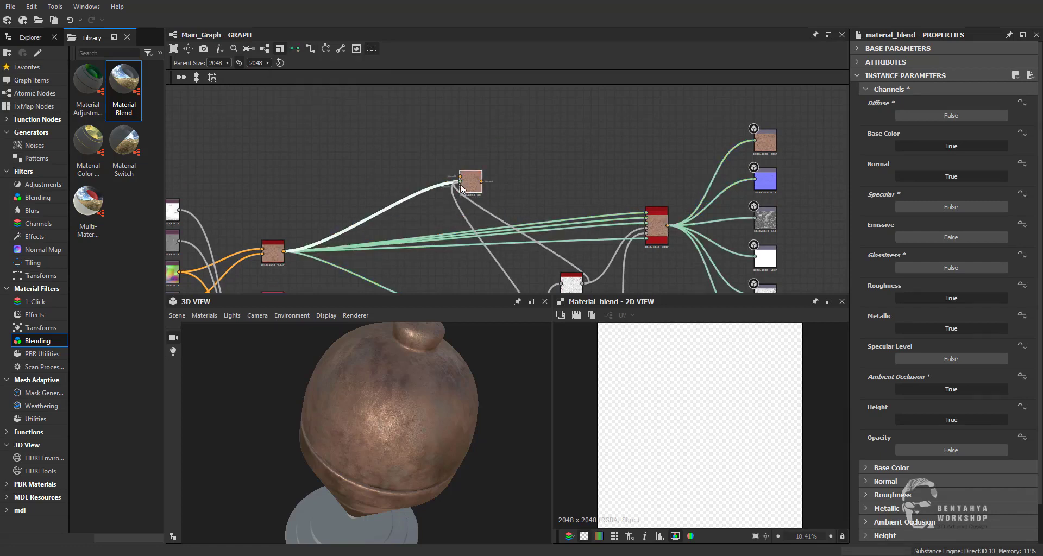
scroll(471, 186, up, 4)
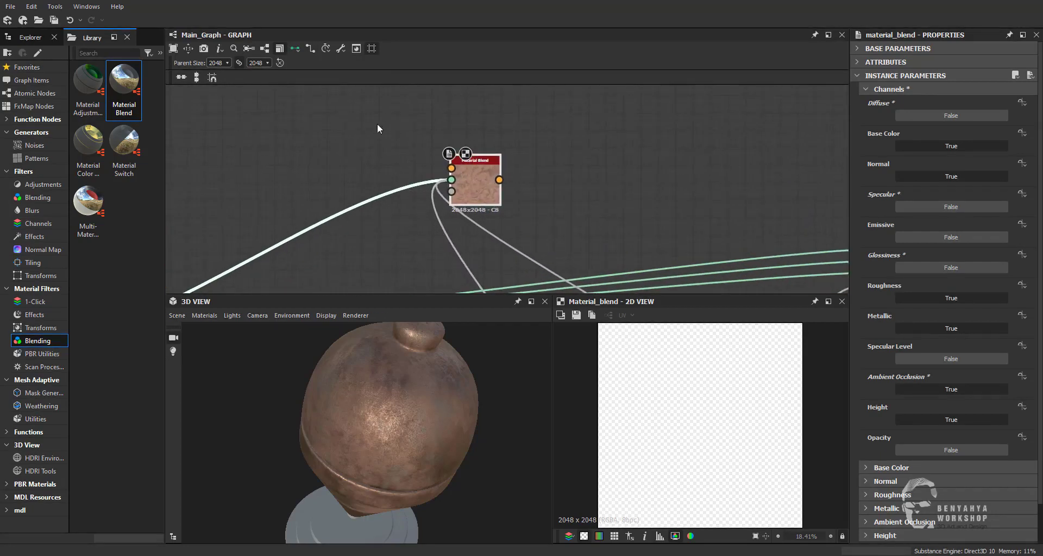
click(296, 53)
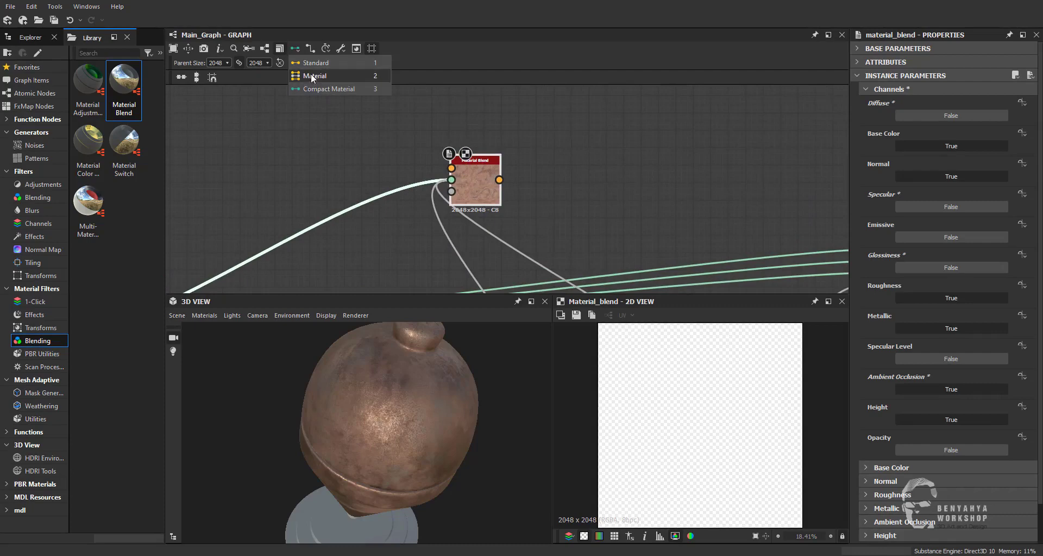
click(315, 76)
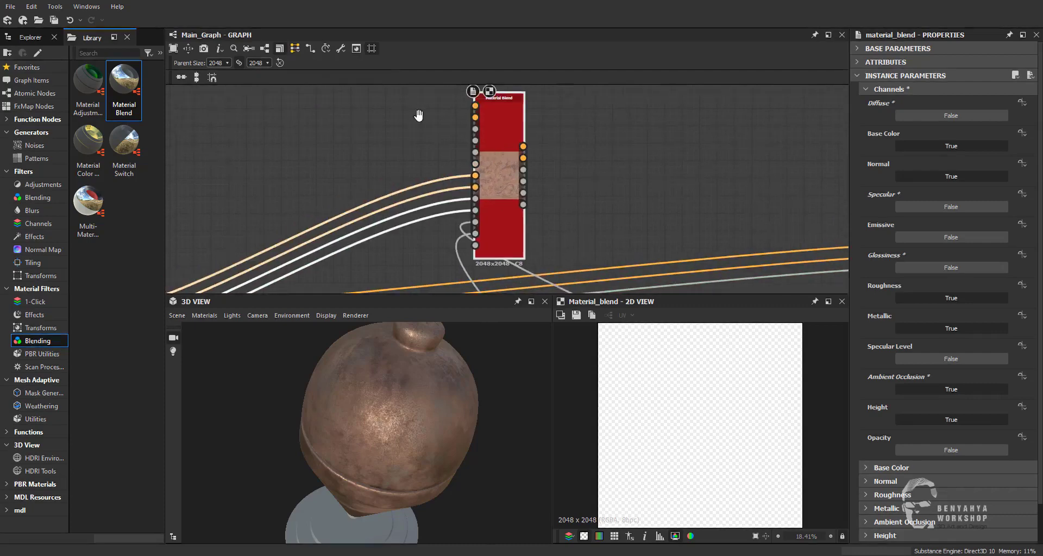
scroll(432, 182, down, 4)
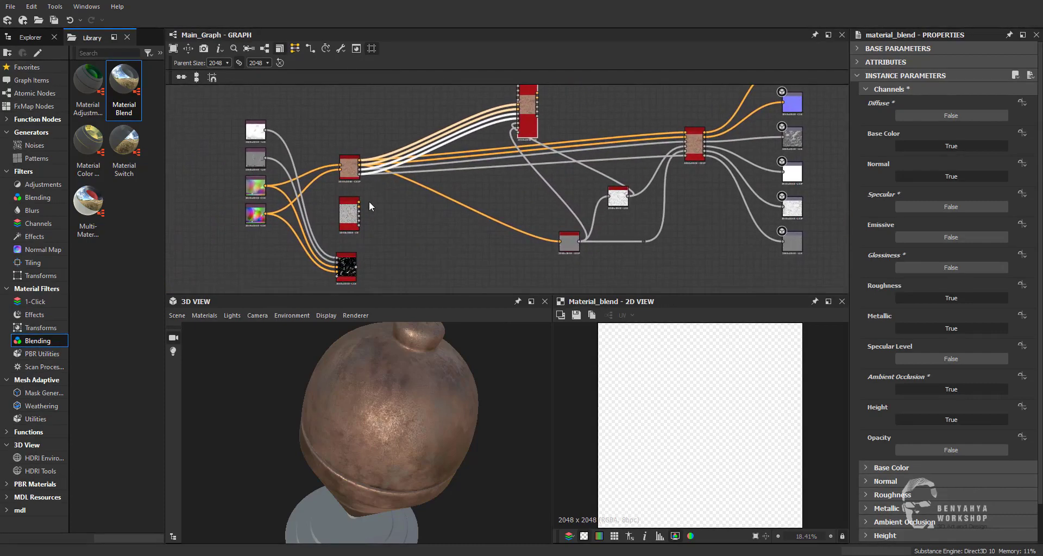
Move the Concrete node up beside the Material Blend
drag(357, 227, 401, 116)
scroll(446, 241, up, 5)
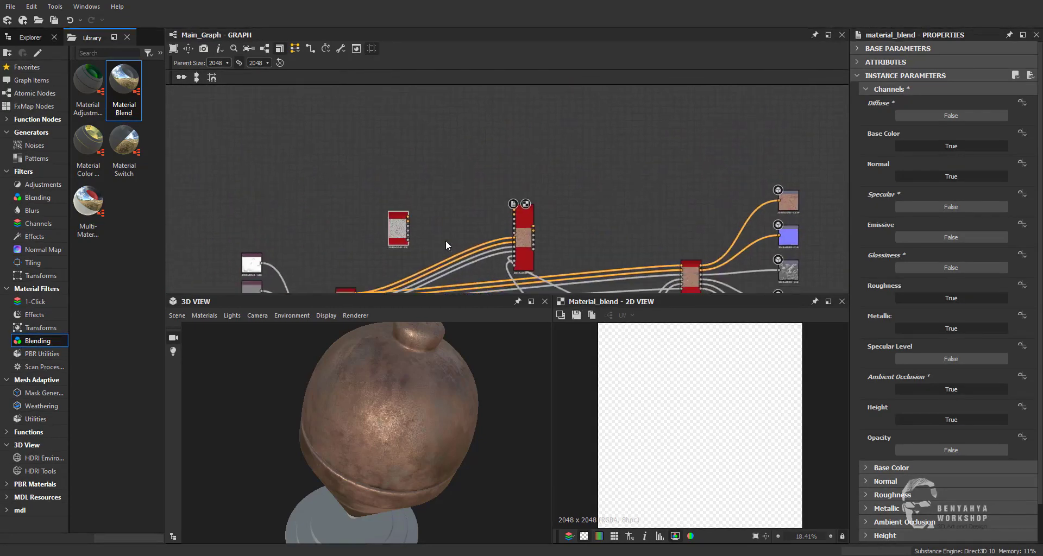
middle_drag(433, 129, 418, 90)
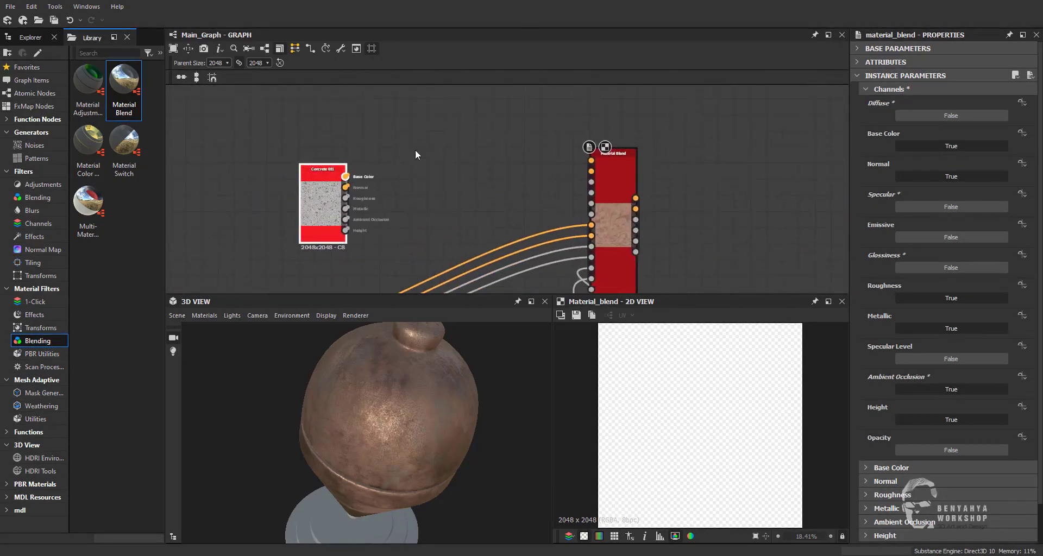
mouse_move(345, 188)
mouse_down()
mouse_move(449, 117)
mouse_move(473, 113)
mouse_up()
With Material link style, wire all Concrete 011 outputs into Material Blend's #2 inputs
click(298, 47)
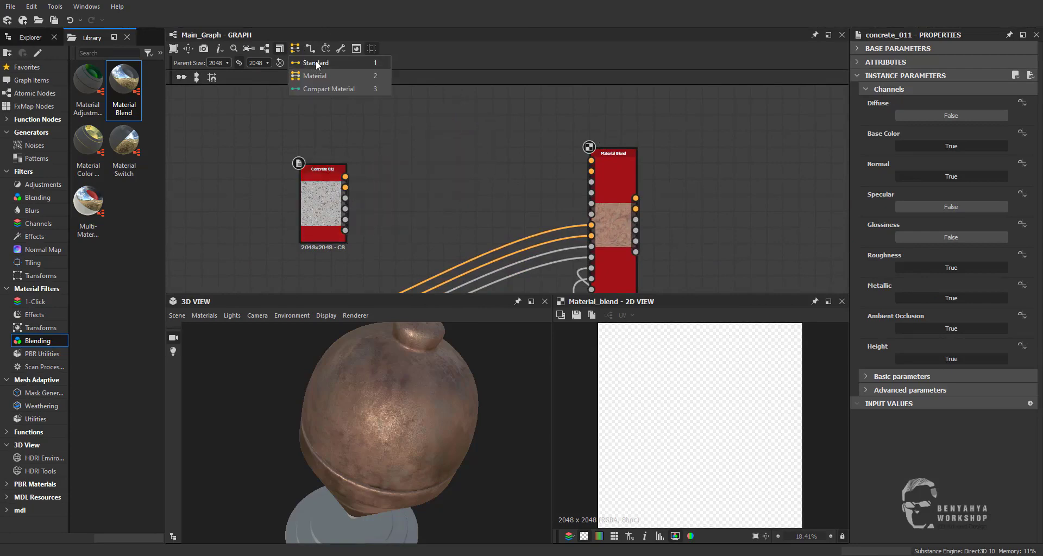
click(315, 60)
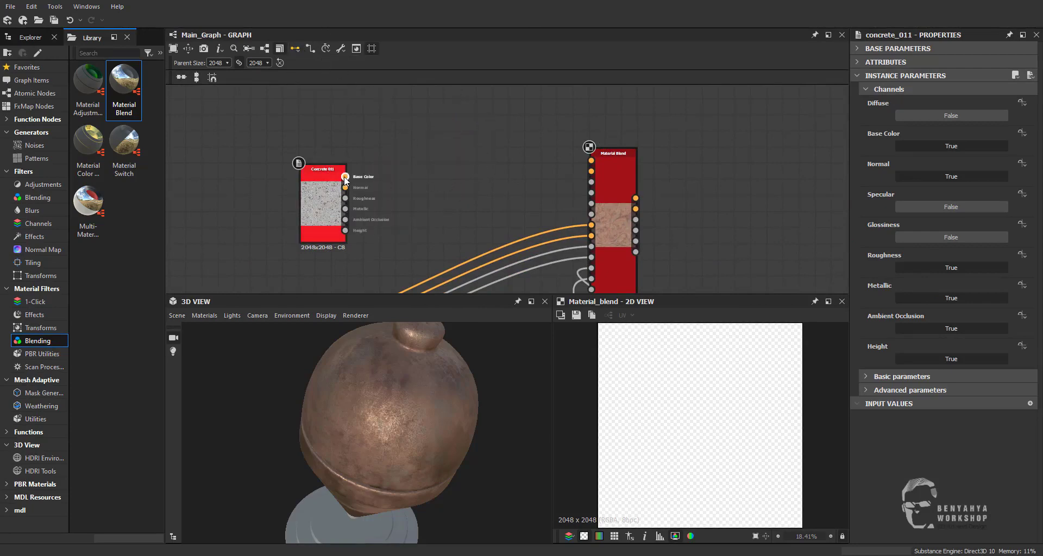
drag(417, 146, 468, 135)
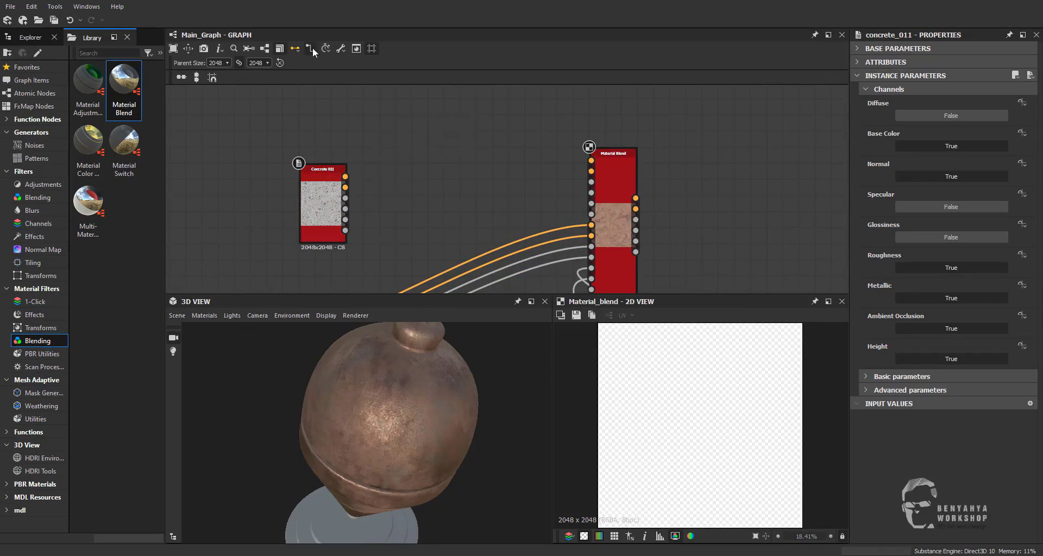
key(m)
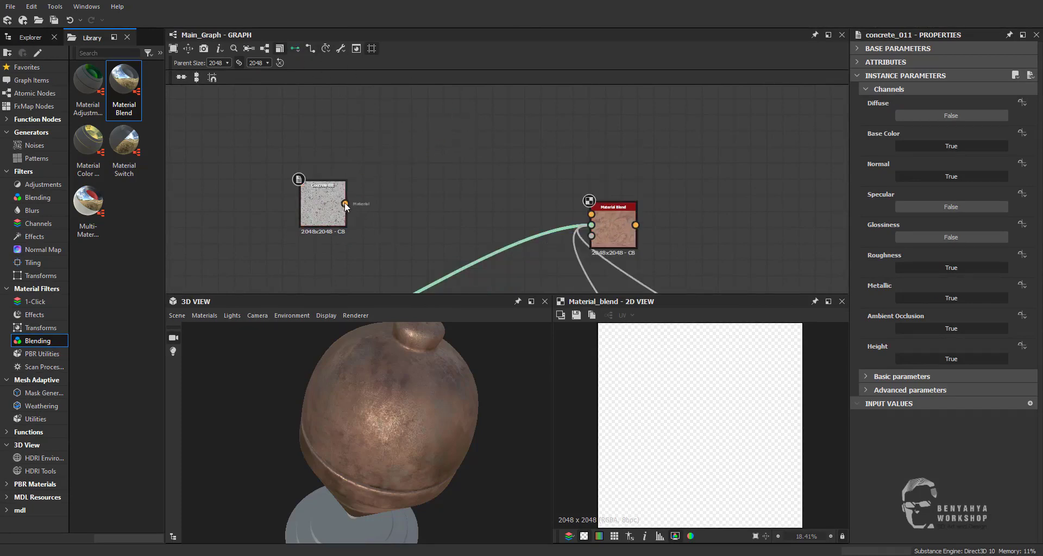
drag(345, 204, 499, 159)
key(m)
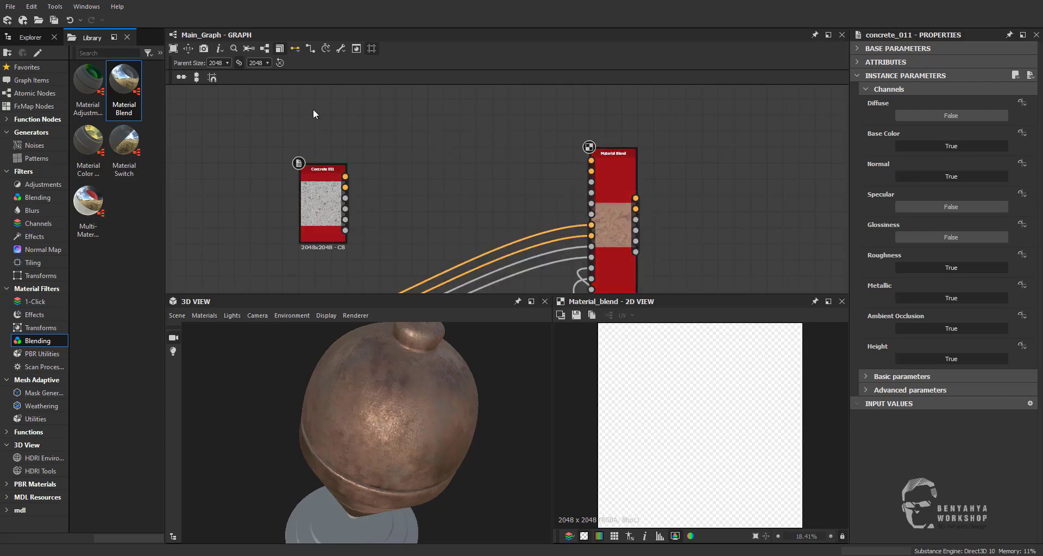
click(295, 49)
click(383, 78)
mouse_move(345, 176)
mouse_down()
mouse_move(571, 153)
mouse_move(590, 161)
mouse_up()
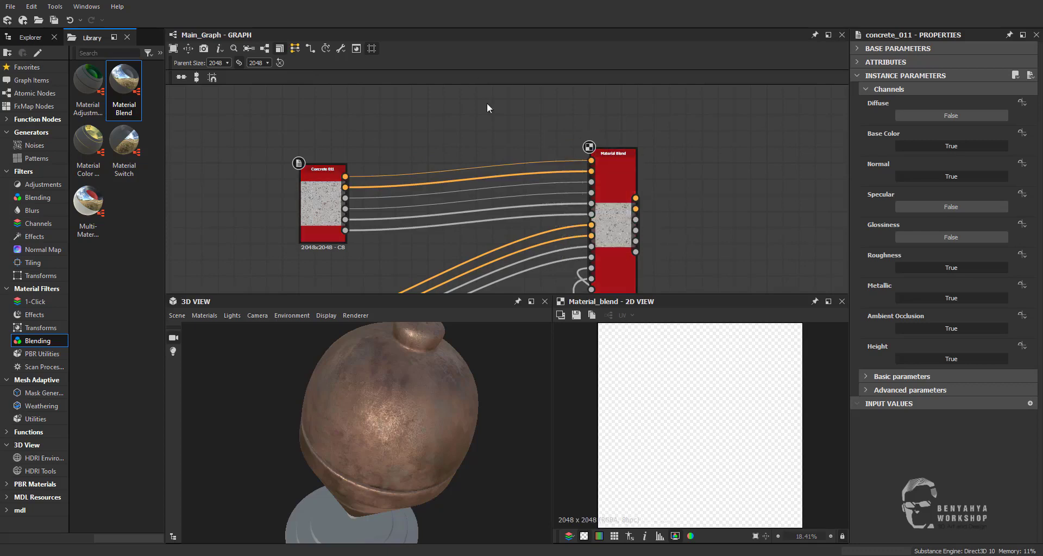
click(295, 49)
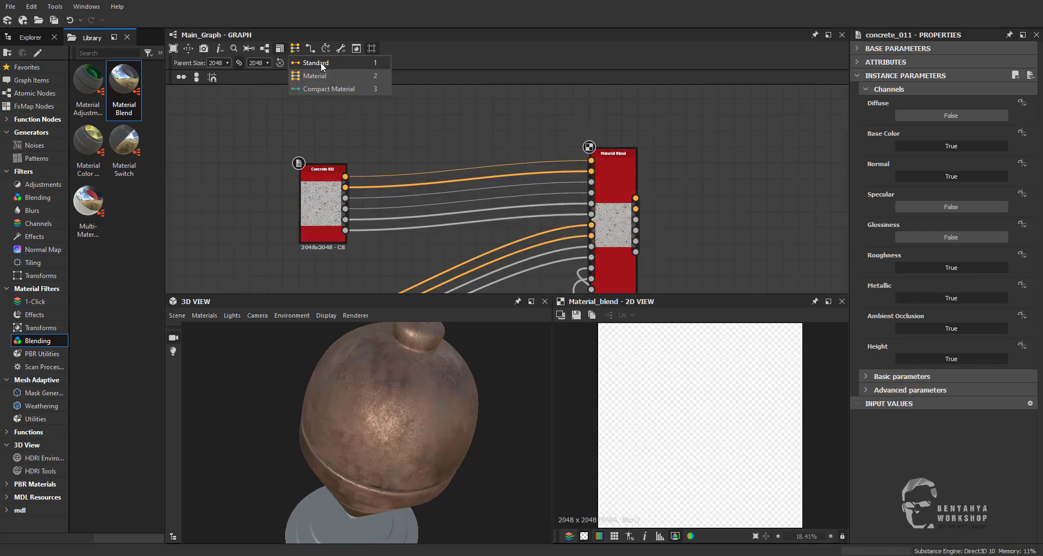
Restore standard link style and move the Material Blend node next to the output nodes
click(322, 63)
scroll(468, 181, up, 2)
scroll(474, 130, up, 3)
right_click(482, 124)
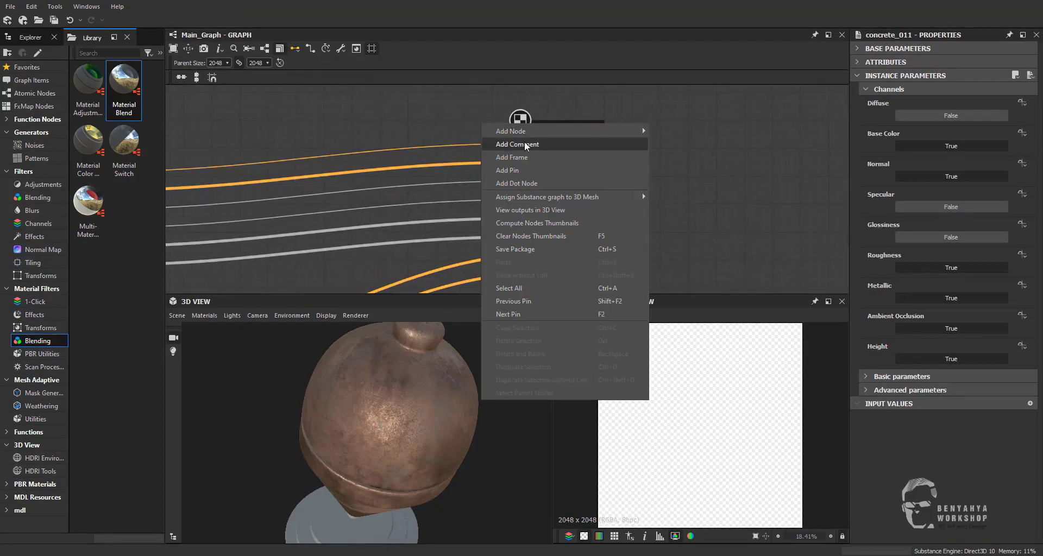
click(397, 111)
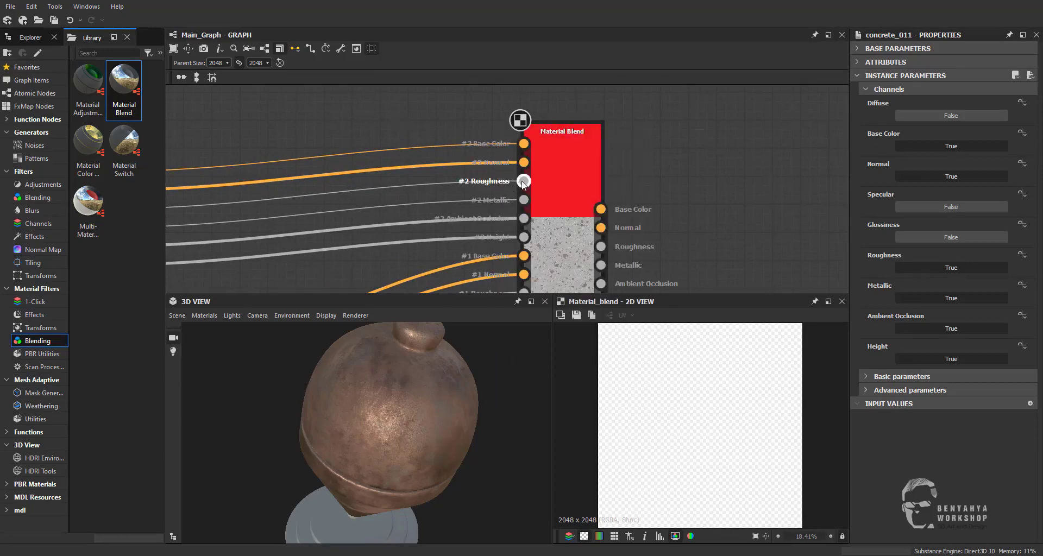
scroll(492, 273, down, 3)
scroll(480, 288, down, 2)
scroll(488, 288, down, 2)
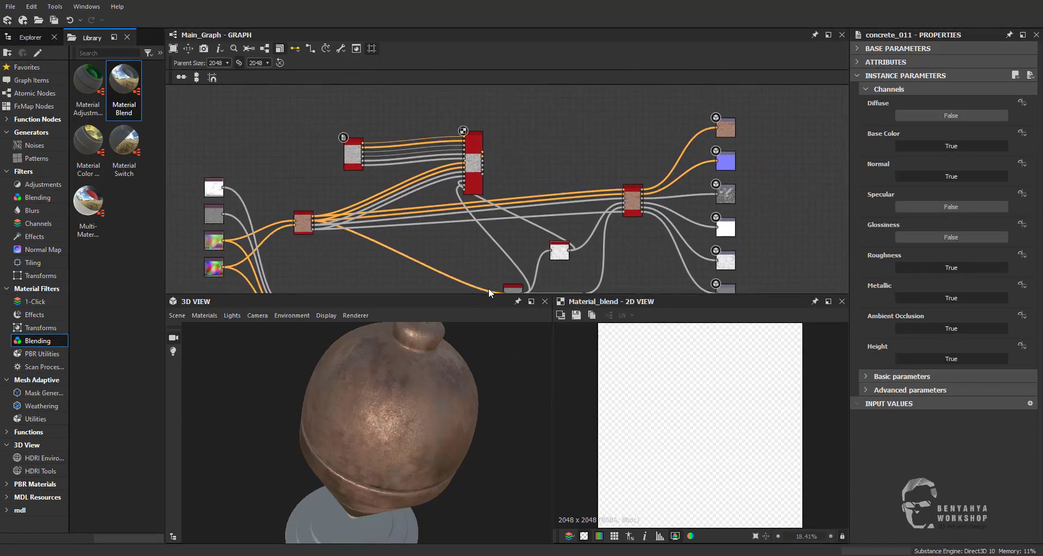
middle_drag(488, 288, 483, 223)
mouse_move(460, 106)
mouse_down()
mouse_move(434, 252)
mouse_move(475, 144)
mouse_move(638, 227)
mouse_up()
mouse_move(618, 202)
middle_down()
mouse_move(387, 161)
mouse_move(325, 185)
middle_up()
Shift the output column right and place the edge-wear node below the Material Blend
scroll(481, 226, down, 3)
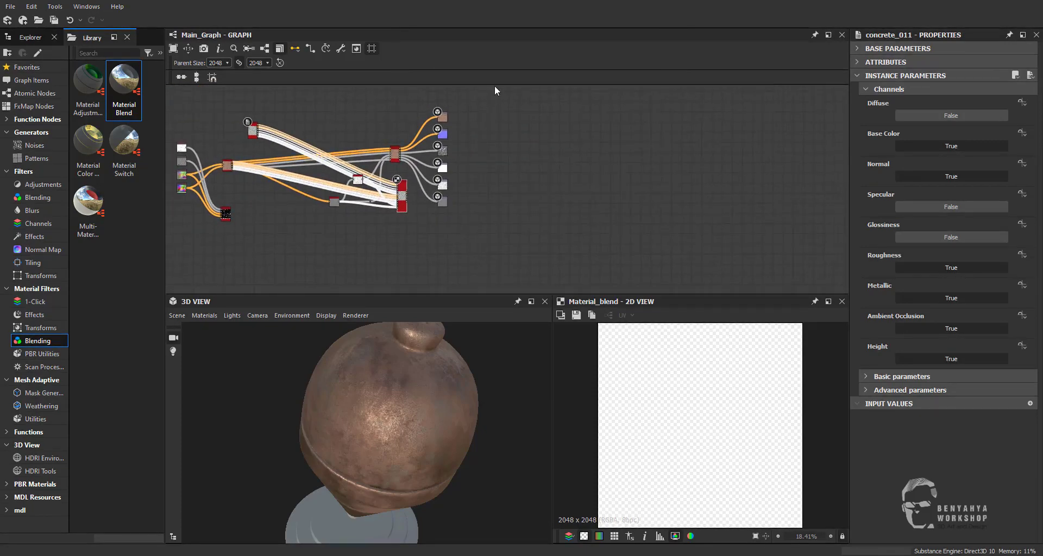
mouse_move(495, 90)
mouse_down()
mouse_move(433, 223)
mouse_move(641, 207)
mouse_up()
click(433, 227)
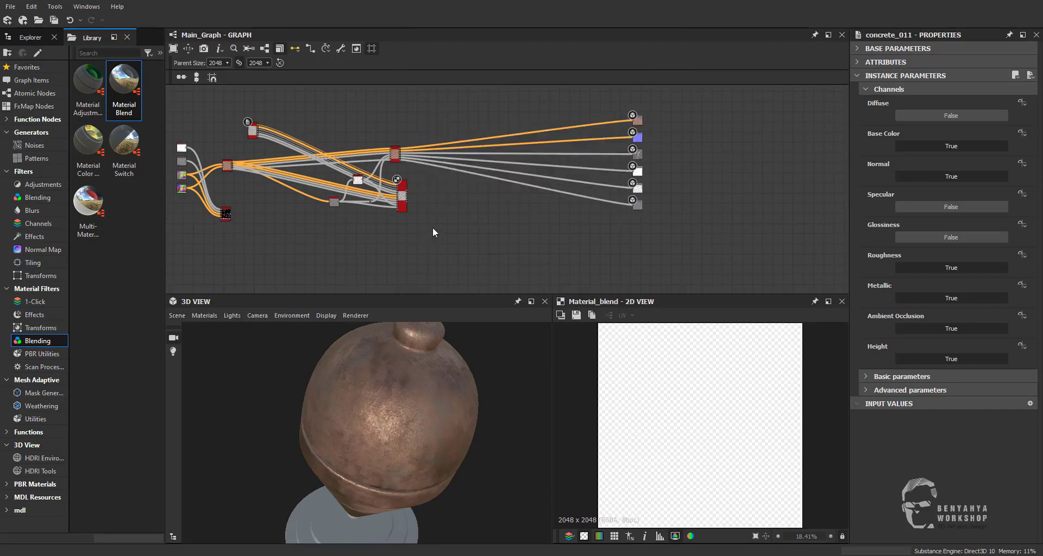
drag(404, 212, 508, 239)
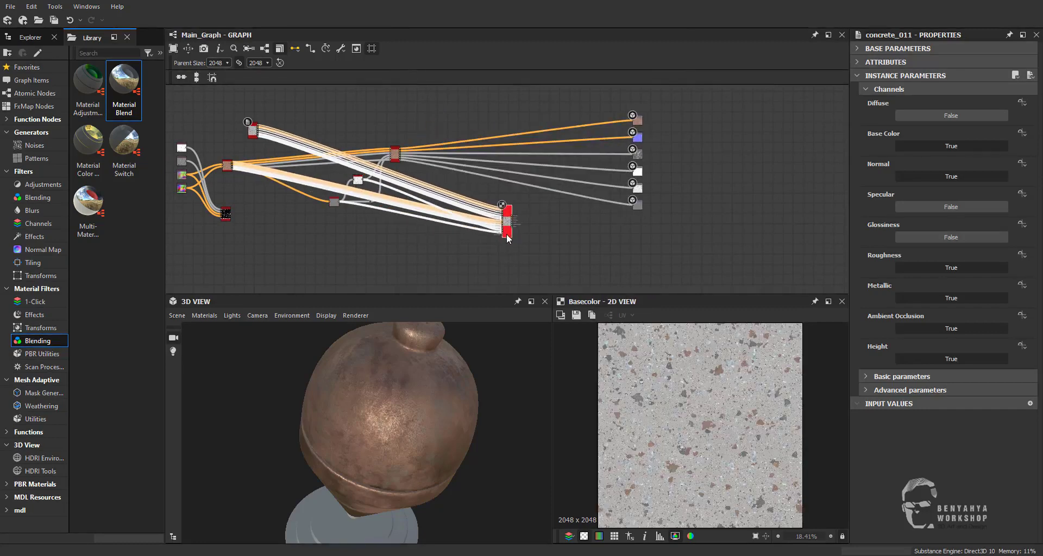
middle_drag(287, 221, 302, 218)
drag(241, 212, 506, 245)
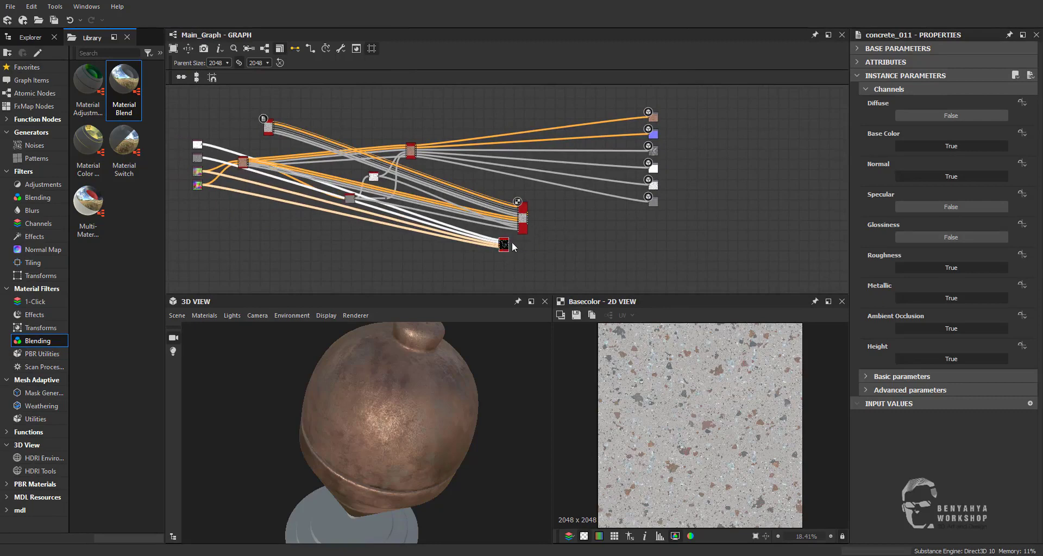
Link the Metal Edge Wear output to the Material Blend's Grayscale Mask and preview the mask
scroll(522, 235, up, 3)
right_click(502, 87)
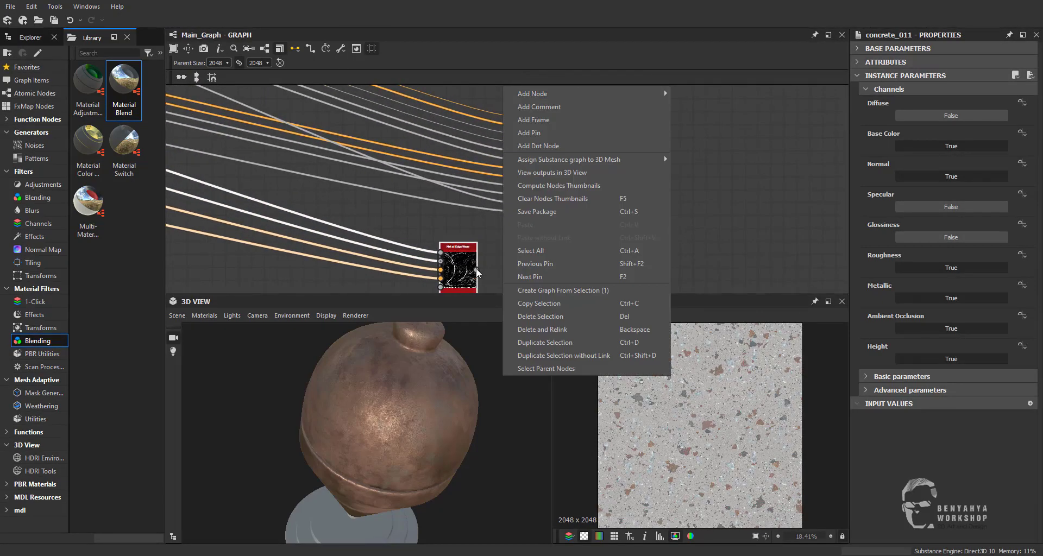
drag(476, 268, 514, 221)
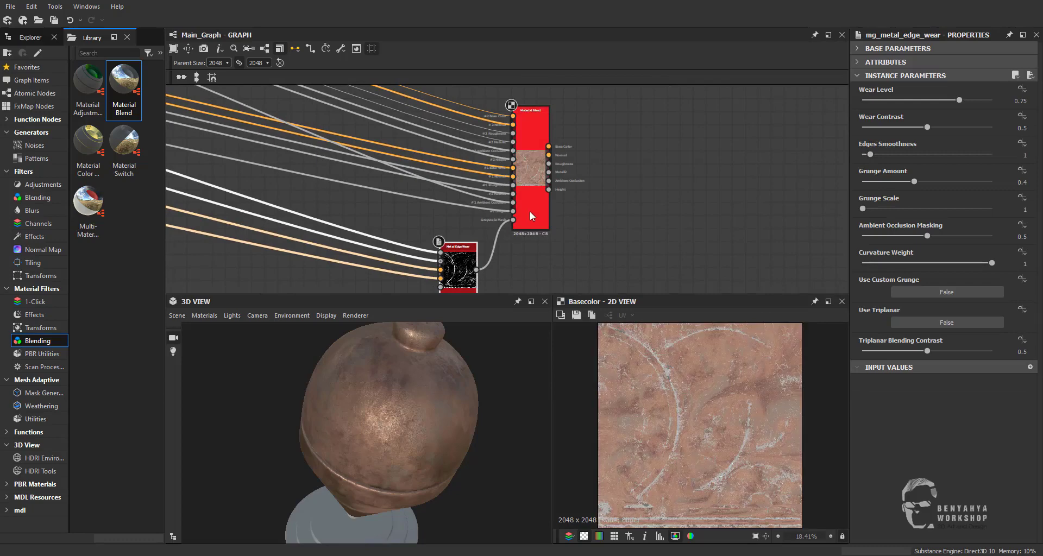
click(530, 211)
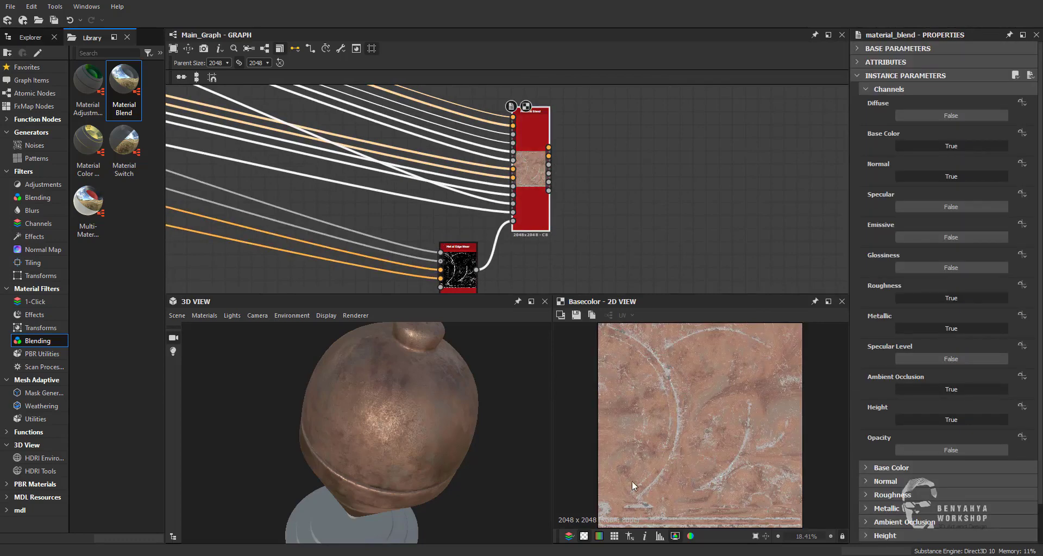
double_click(459, 269)
drag(465, 272, 486, 271)
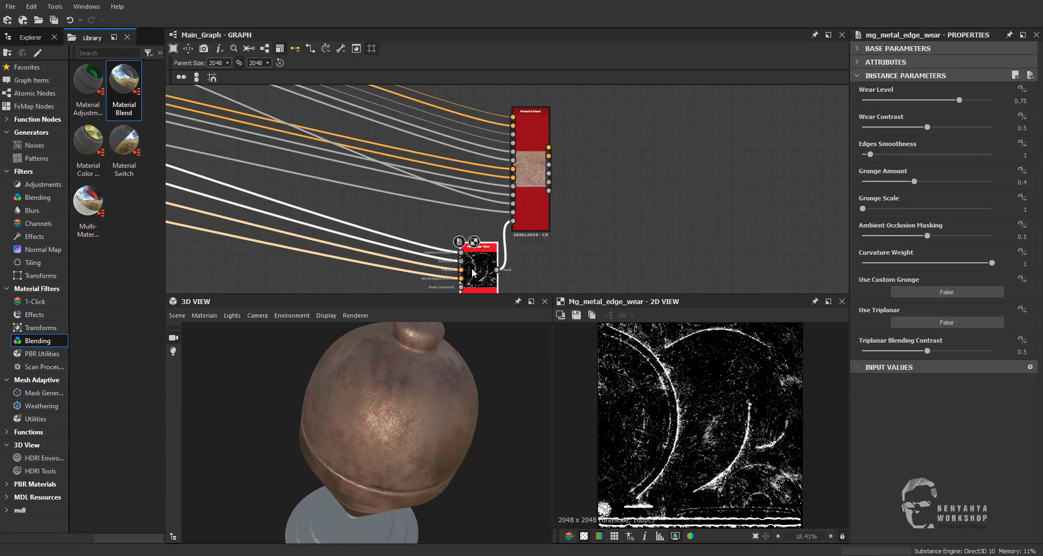
Raise the Metal Edge Wear's Wear Level from 0.75 to 0.85
double_click(535, 182)
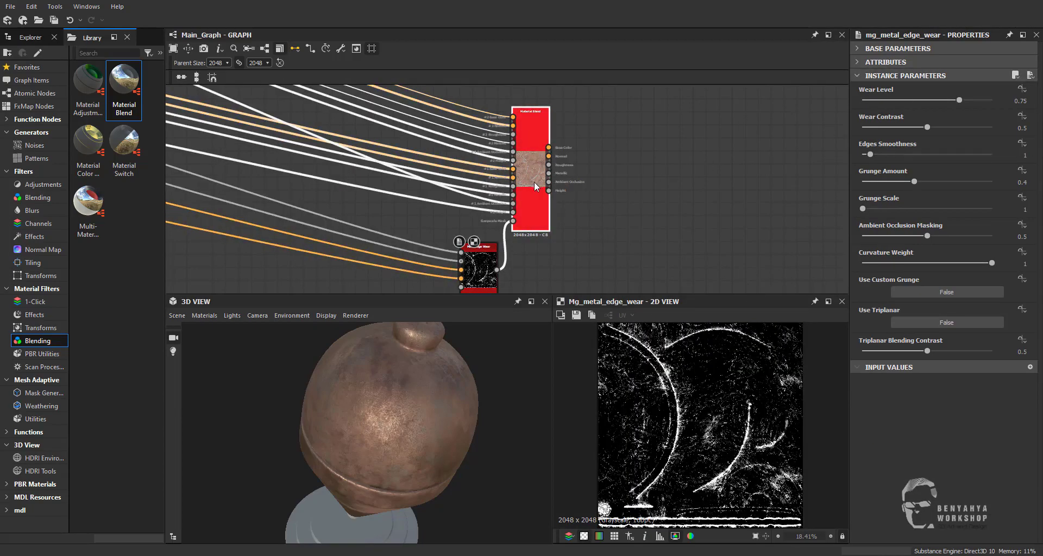
click(478, 266)
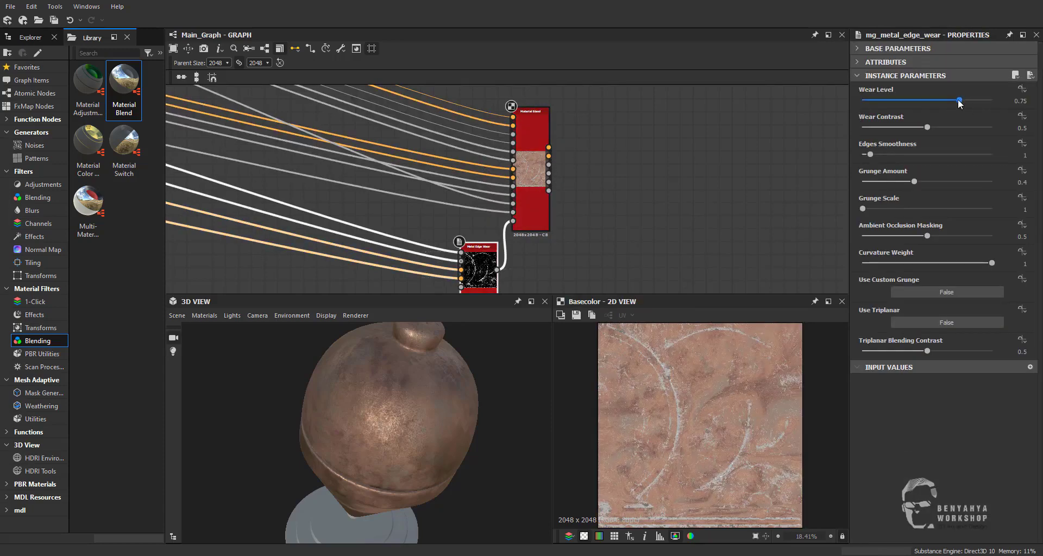
drag(960, 100, 972, 100)
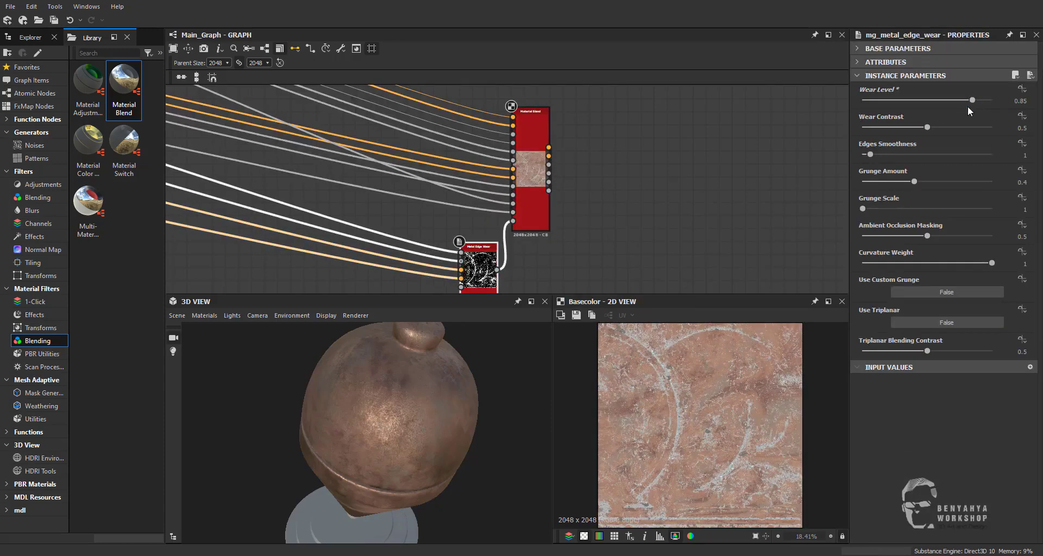
middle_drag(571, 165, 532, 154)
Using compact material links, connect the Material Blend output to the graph's output nodes
scroll(531, 154, down, 3)
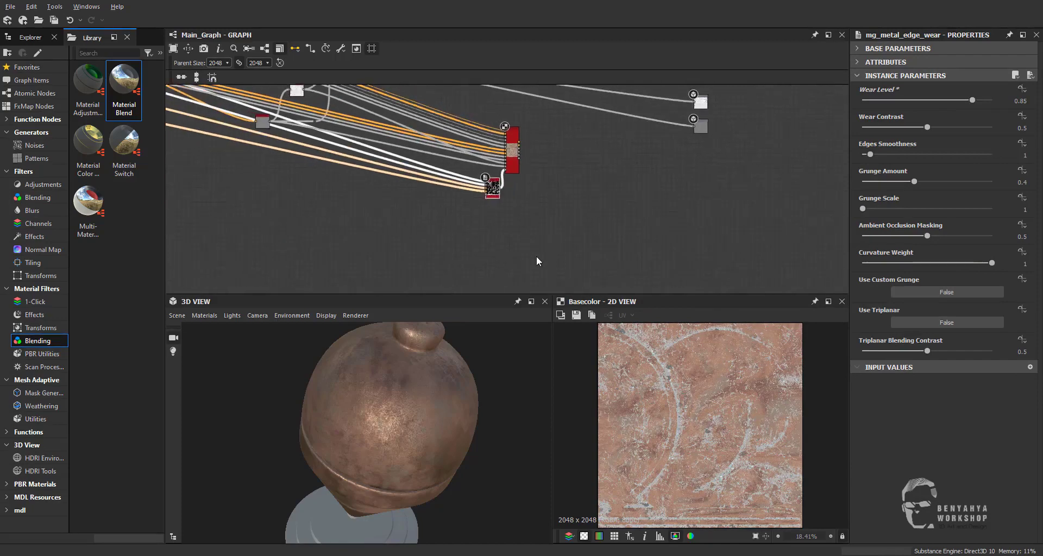
scroll(522, 250, down, 2)
scroll(505, 234, down, 2)
drag(477, 220, 492, 210)
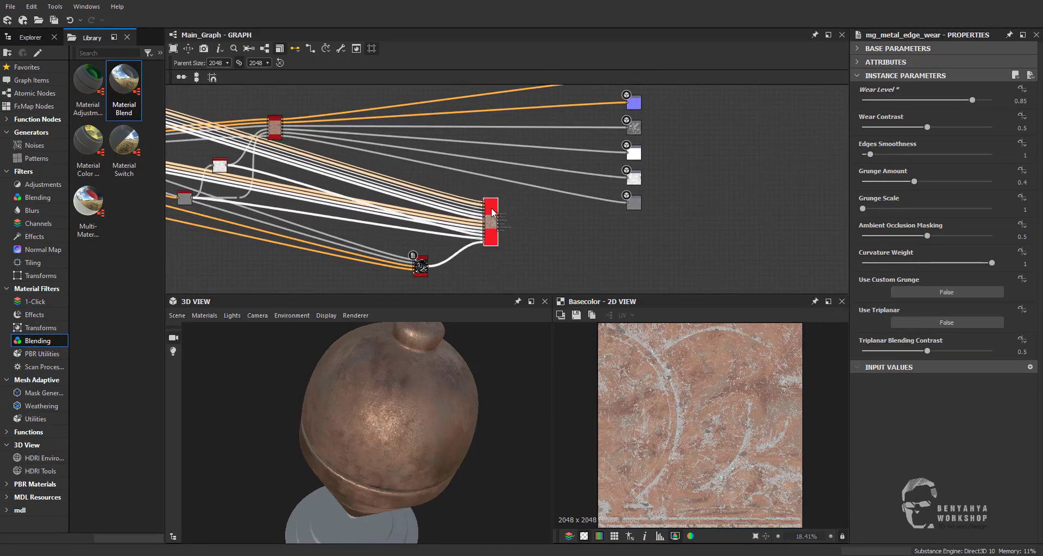
click(300, 47)
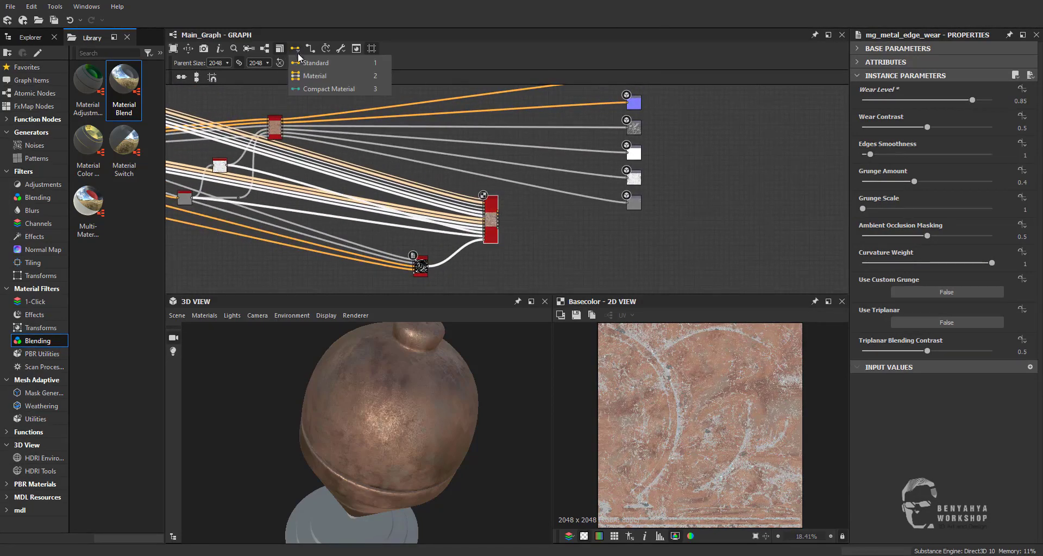
click(313, 92)
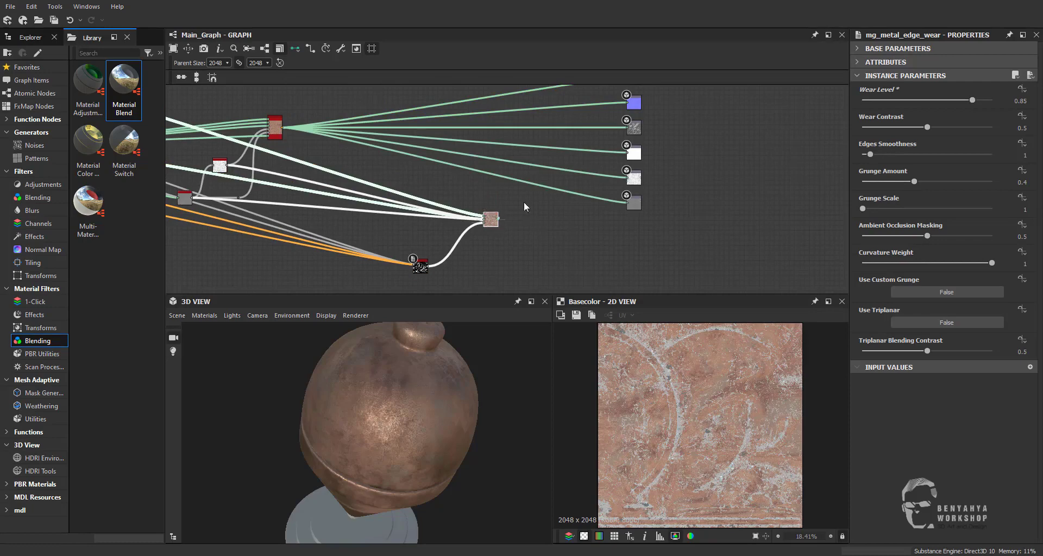
drag(499, 219, 633, 135)
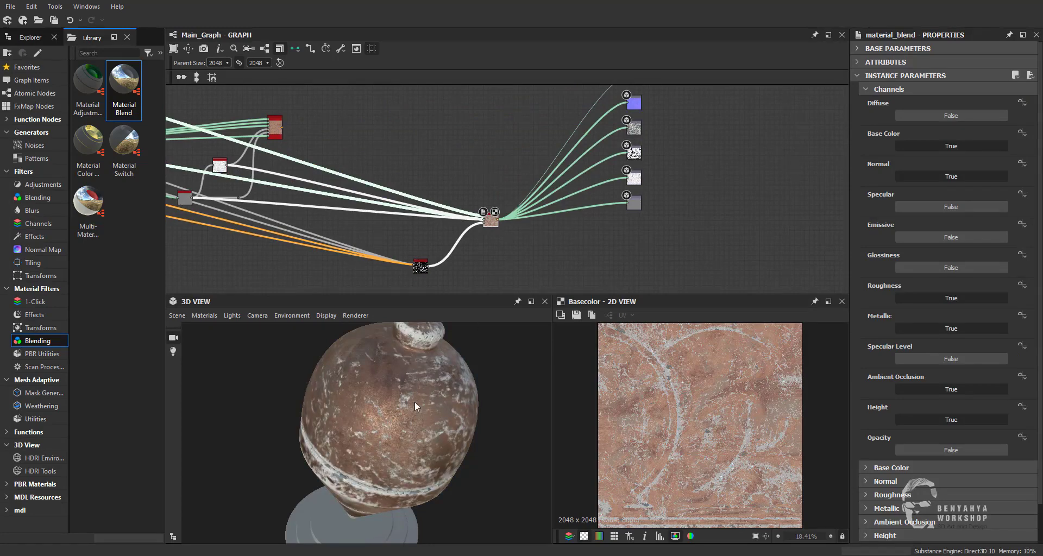
Orbit the 3D view to inspect the worn copper with concrete patches
mouse_move(390, 435)
mouse_down()
mouse_move(439, 419)
mouse_move(435, 383)
mouse_move(373, 409)
mouse_move(409, 383)
mouse_move(247, 376)
mouse_move(374, 382)
mouse_move(278, 376)
mouse_move(337, 379)
mouse_move(322, 377)
mouse_up()
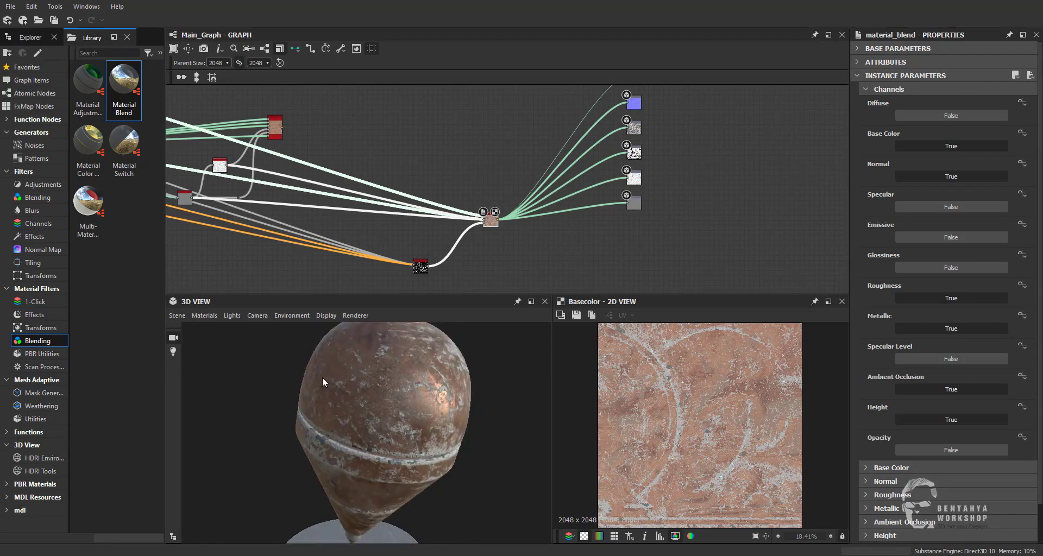
drag(492, 220, 480, 145)
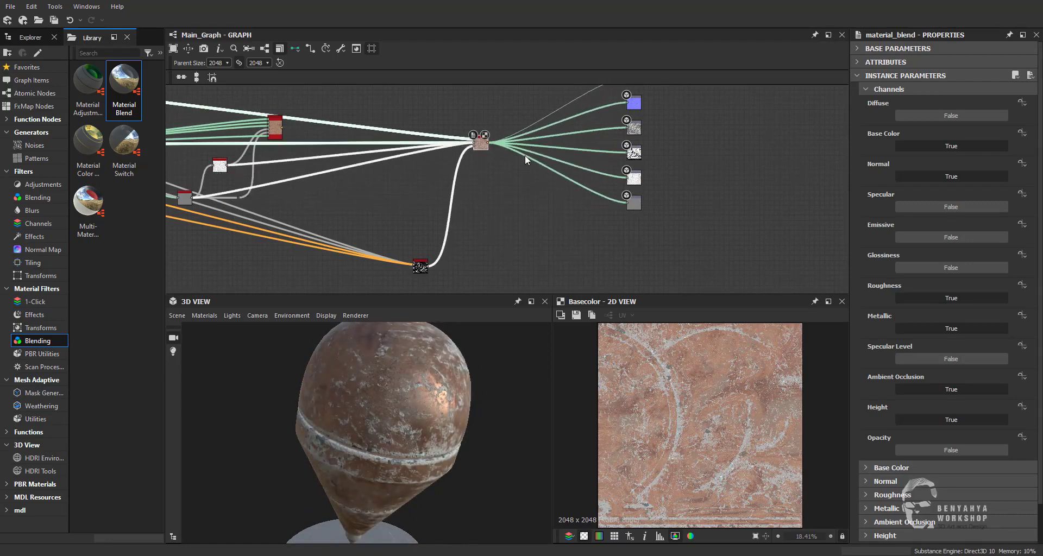
mouse_move(525, 154)
middle_down()
mouse_move(459, 230)
mouse_move(445, 202)
middle_up()
click(587, 152)
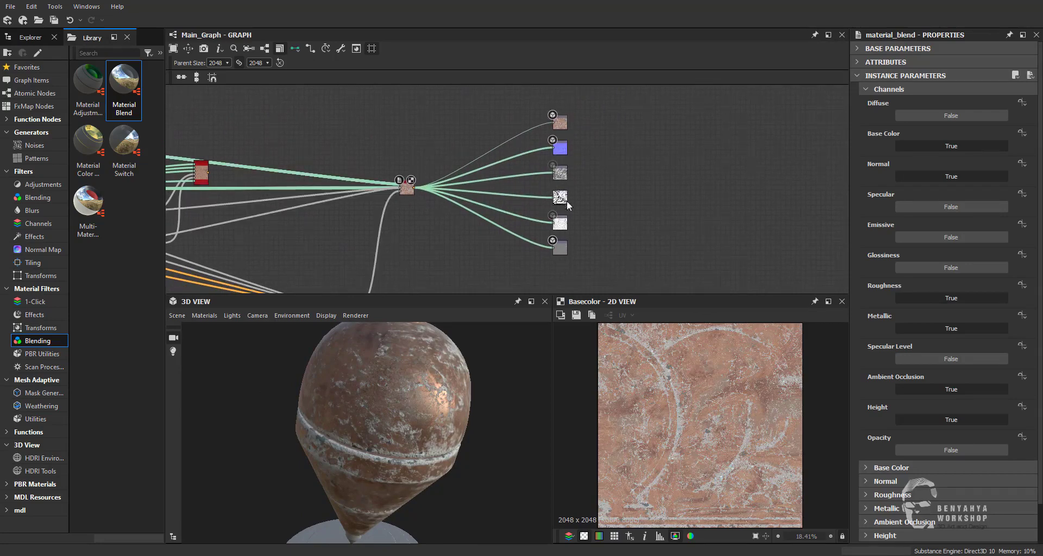
mouse_move(416, 403)
mouse_down()
mouse_move(351, 390)
mouse_move(460, 394)
mouse_move(445, 386)
mouse_up()
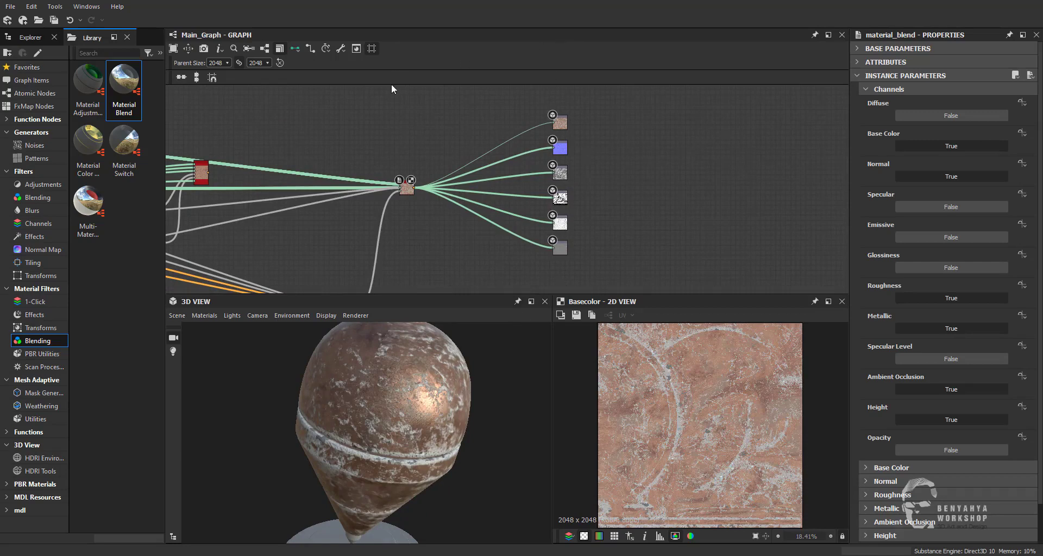
click(342, 49)
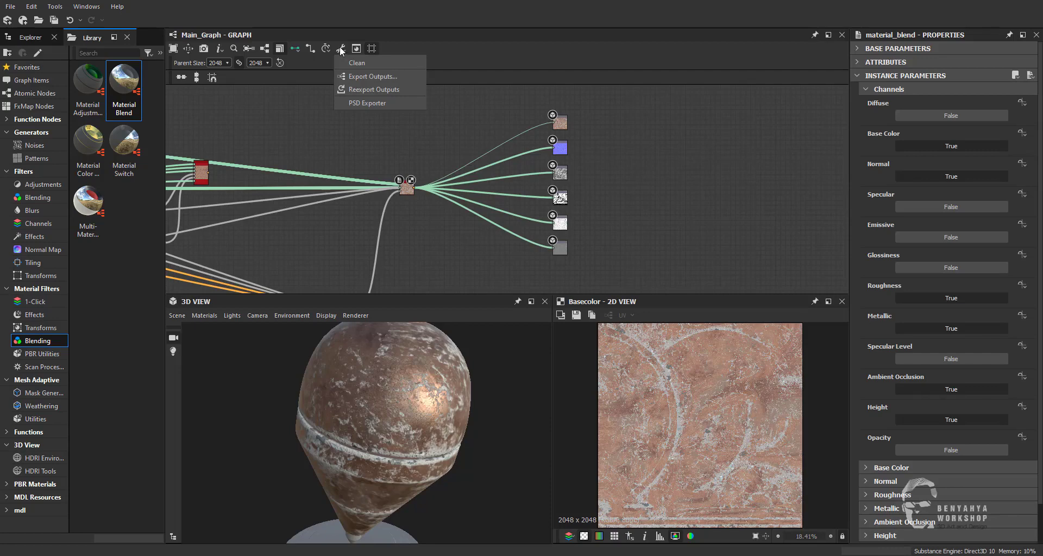
click(380, 77)
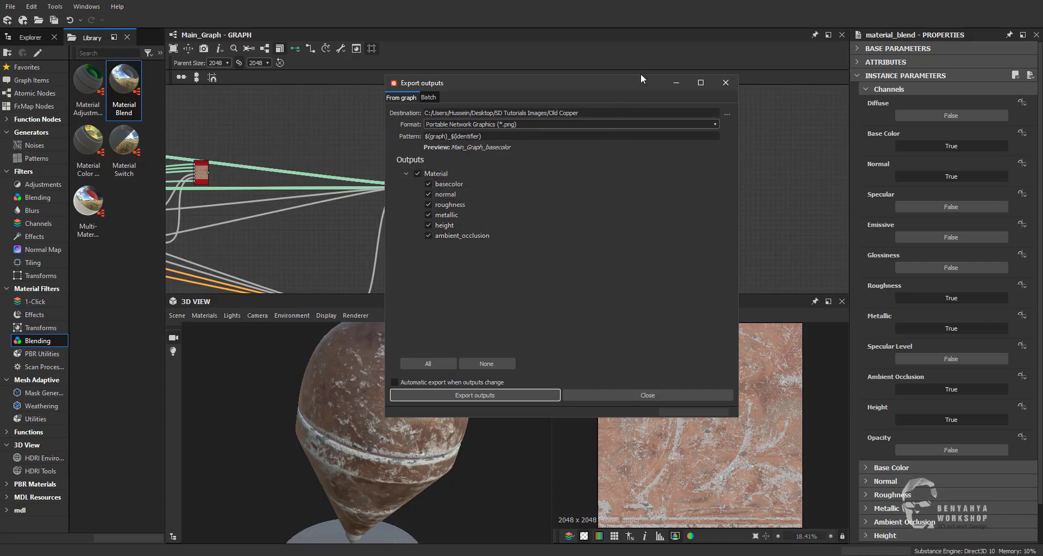
click(724, 84)
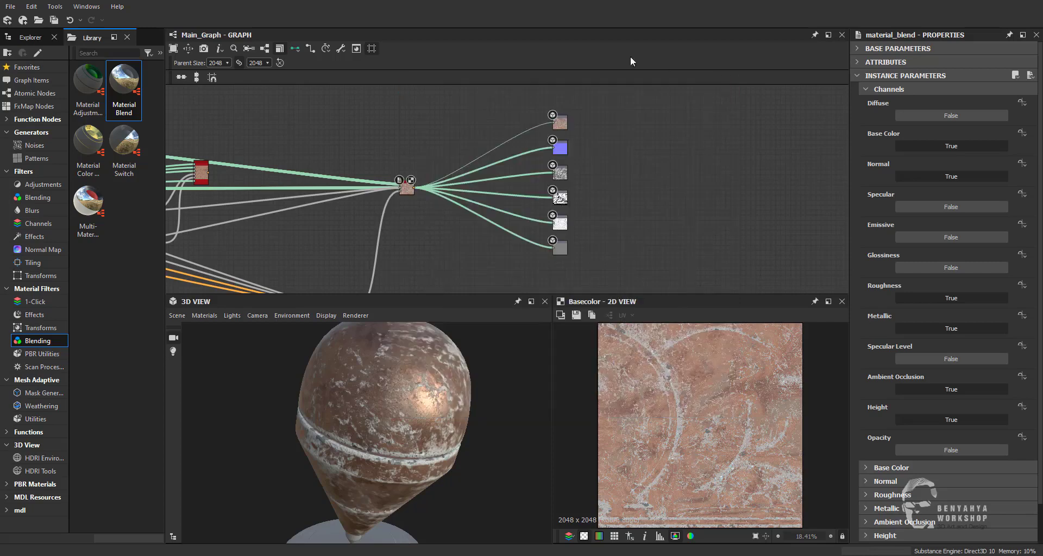
click(223, 63)
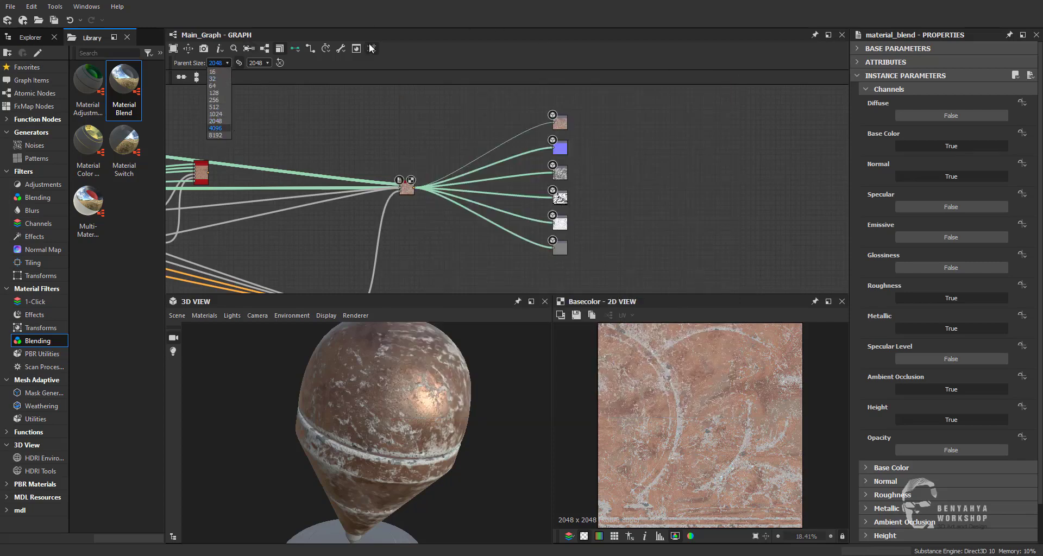
key(Escape)
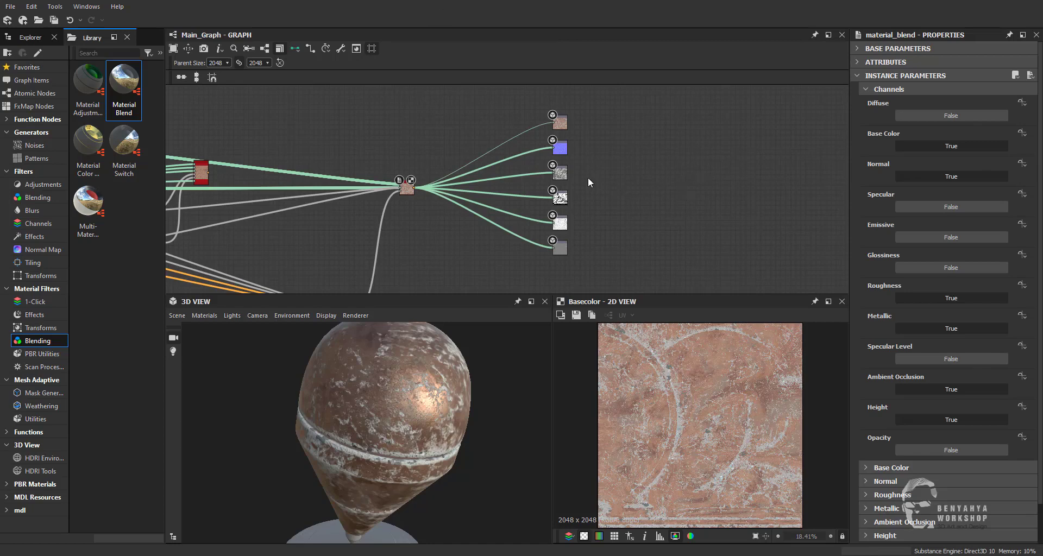
middle_drag(588, 178, 562, 186)
Preview the base color, normal, roughness, metallic, AO and height outputs, ending on Base Color
click(535, 134)
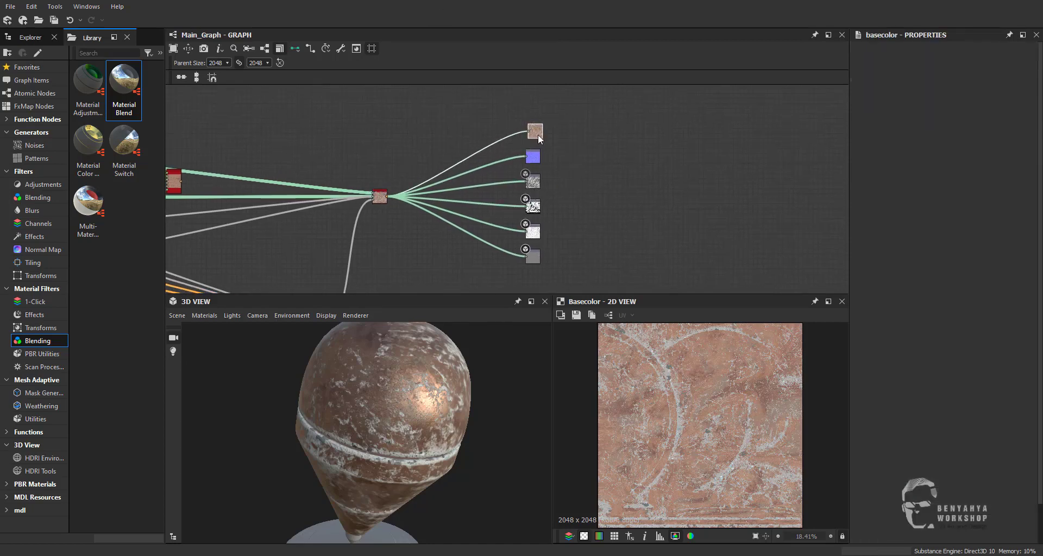
click(534, 158)
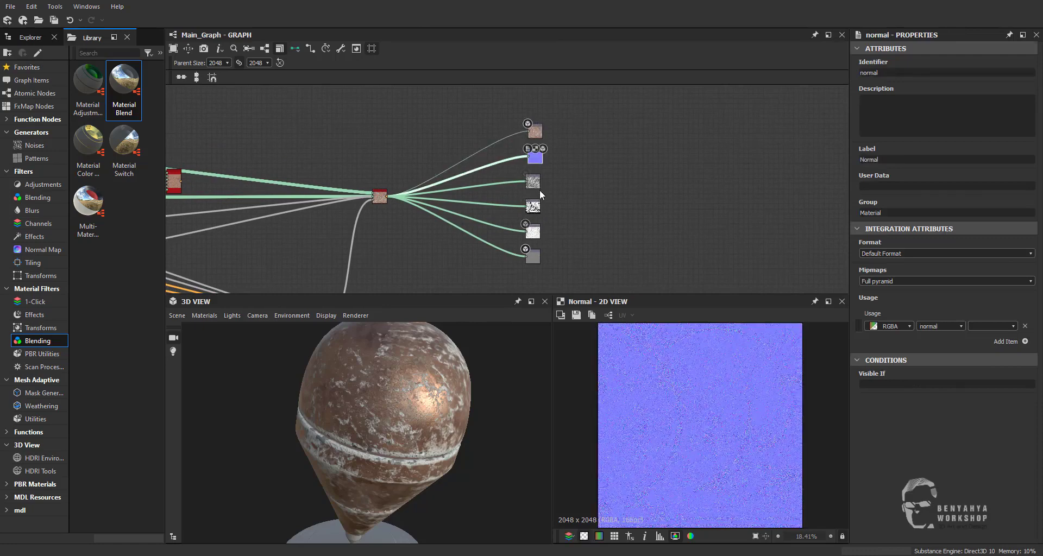
click(534, 186)
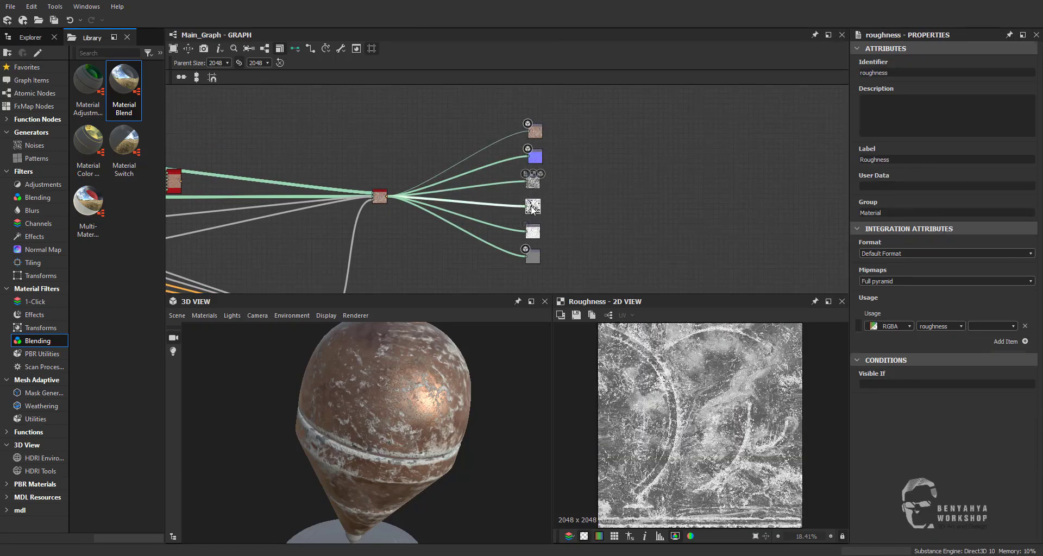
click(532, 208)
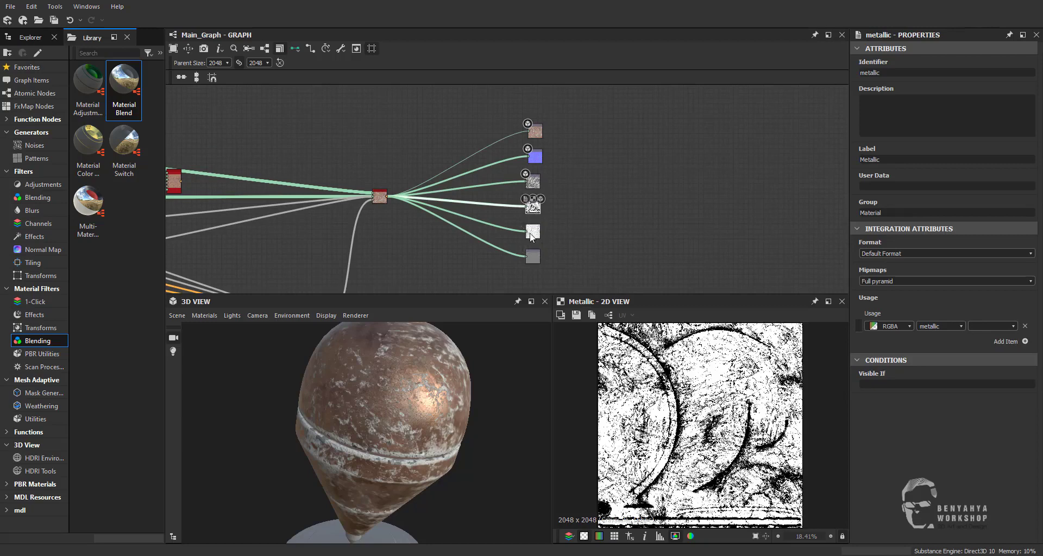
click(535, 233)
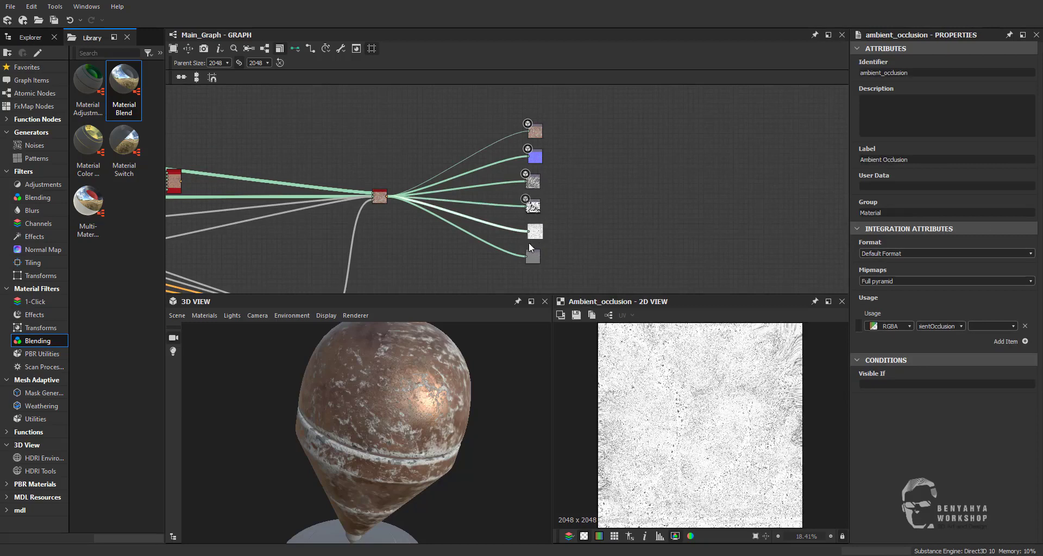
click(533, 257)
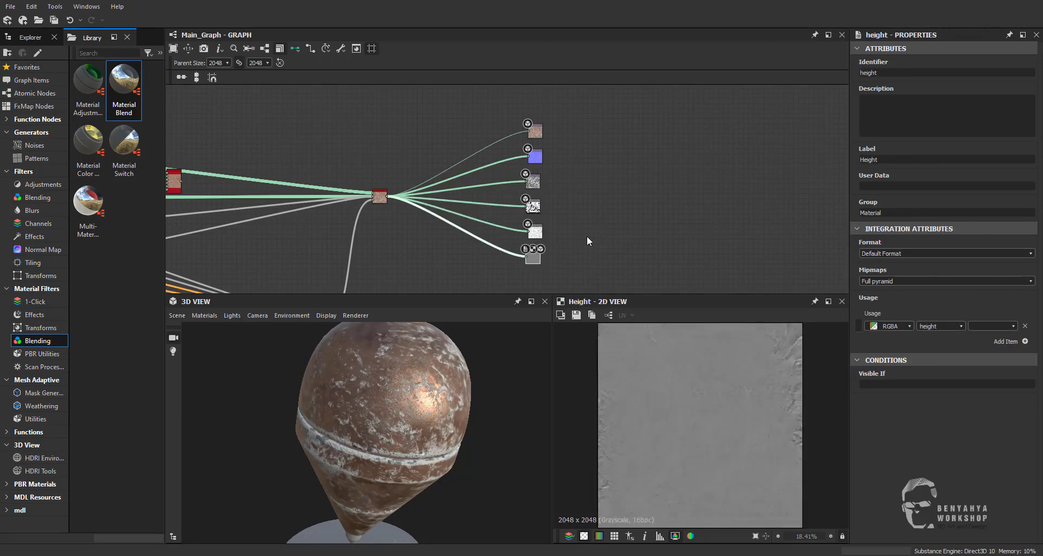
click(533, 134)
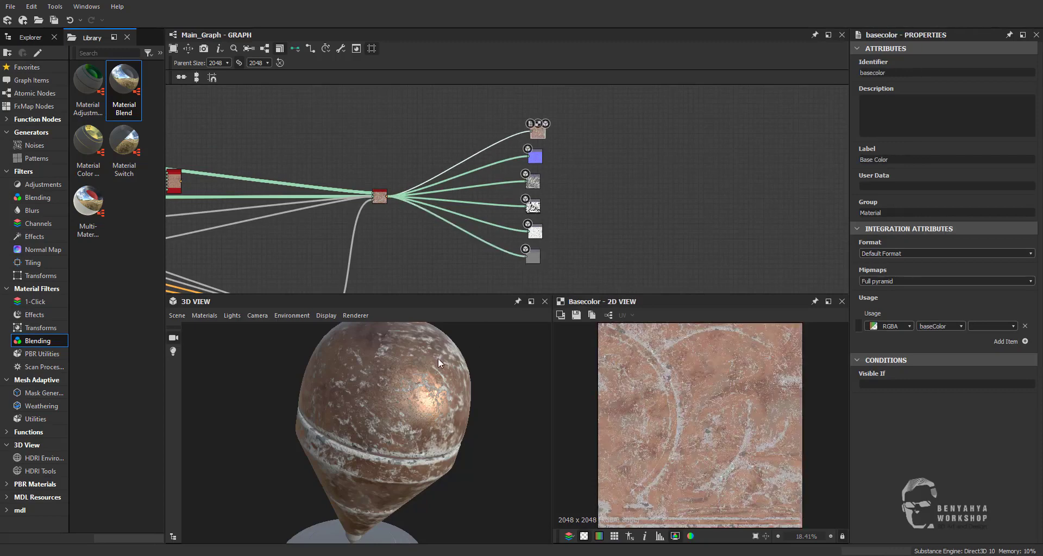
Set the edge wear's Wear Level to 0.68 and Grunge Amount to 0.32, checking the 3D model
middle_drag(408, 221, 442, 225)
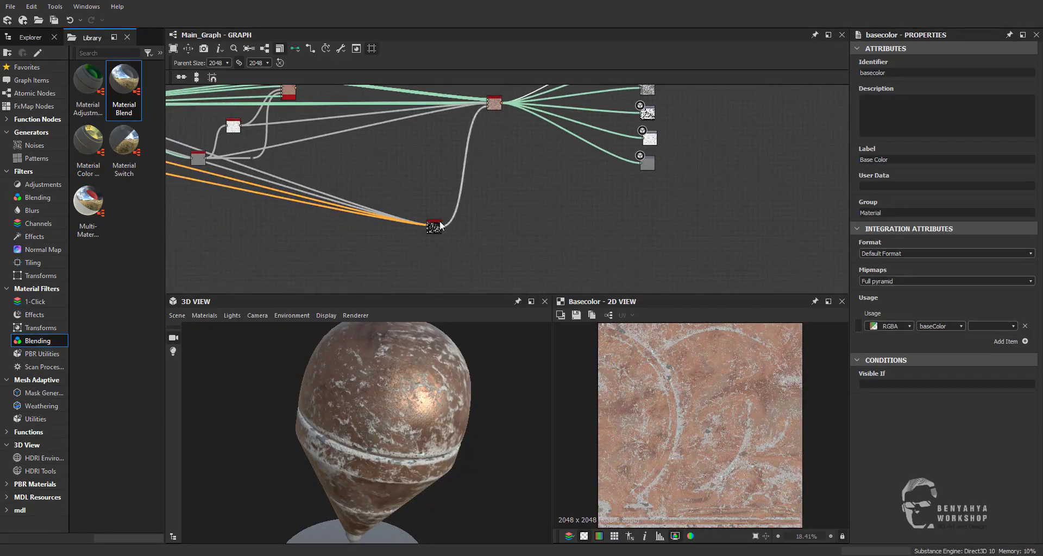
double_click(434, 225)
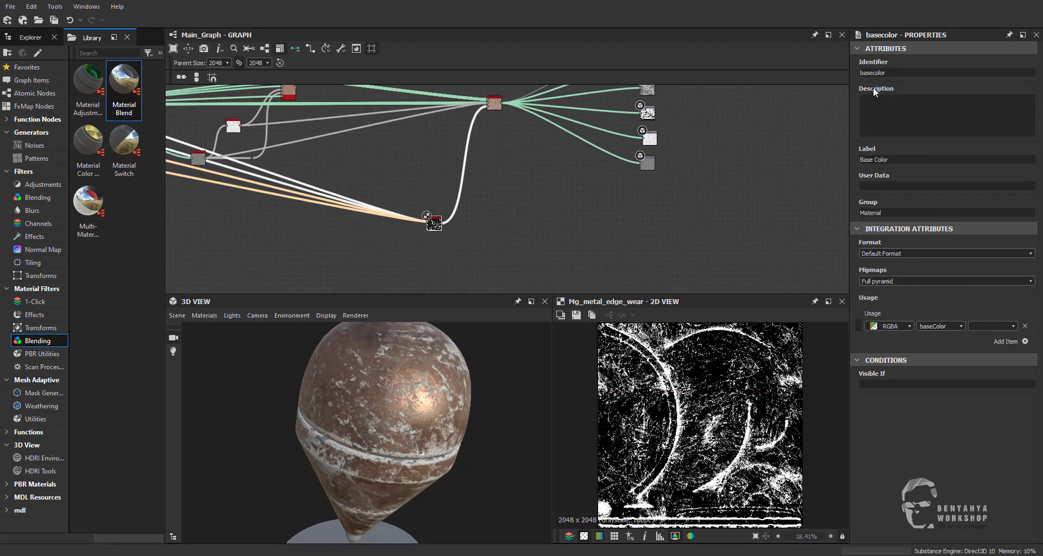
click(435, 224)
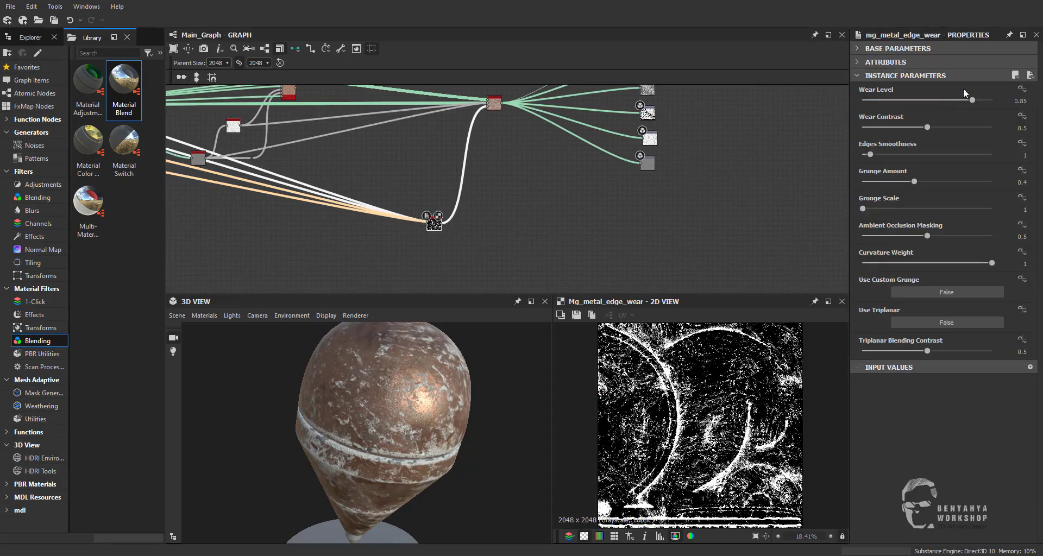
drag(972, 100, 909, 100)
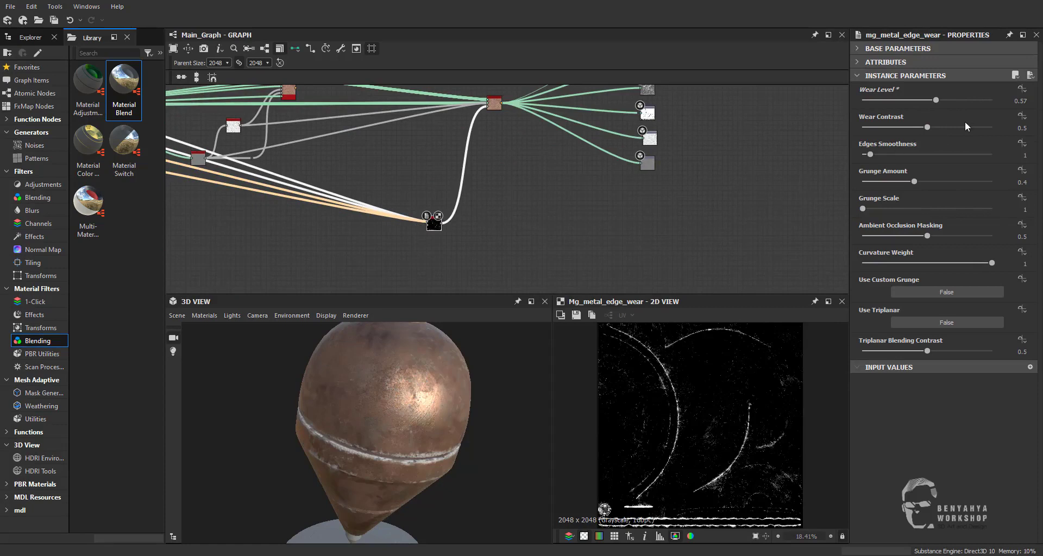
mouse_move(327, 458)
mouse_down()
mouse_move(440, 402)
mouse_move(380, 430)
mouse_up()
drag(936, 100, 951, 100)
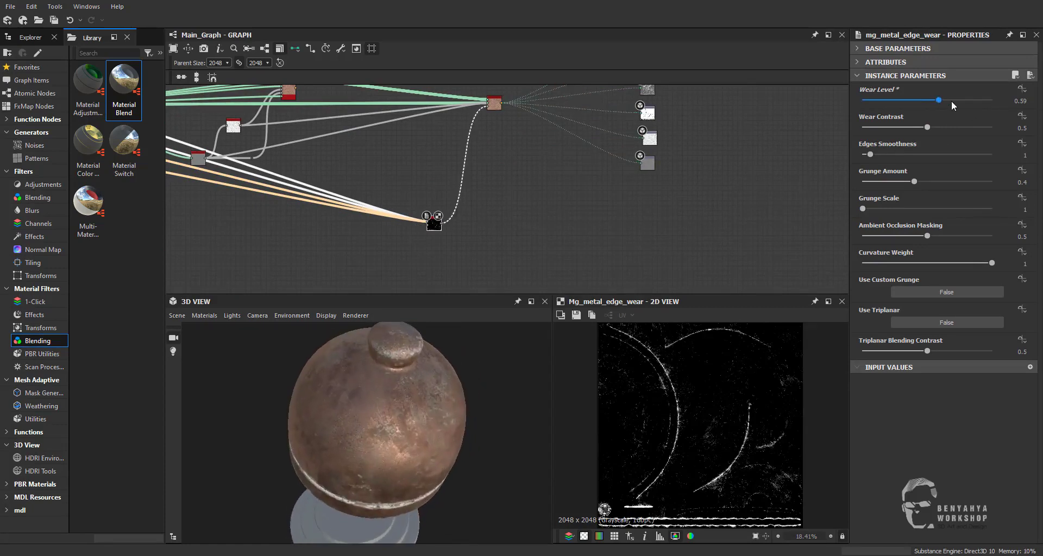
mouse_move(914, 181)
mouse_down()
mouse_move(950, 182)
mouse_move(948, 191)
mouse_up()
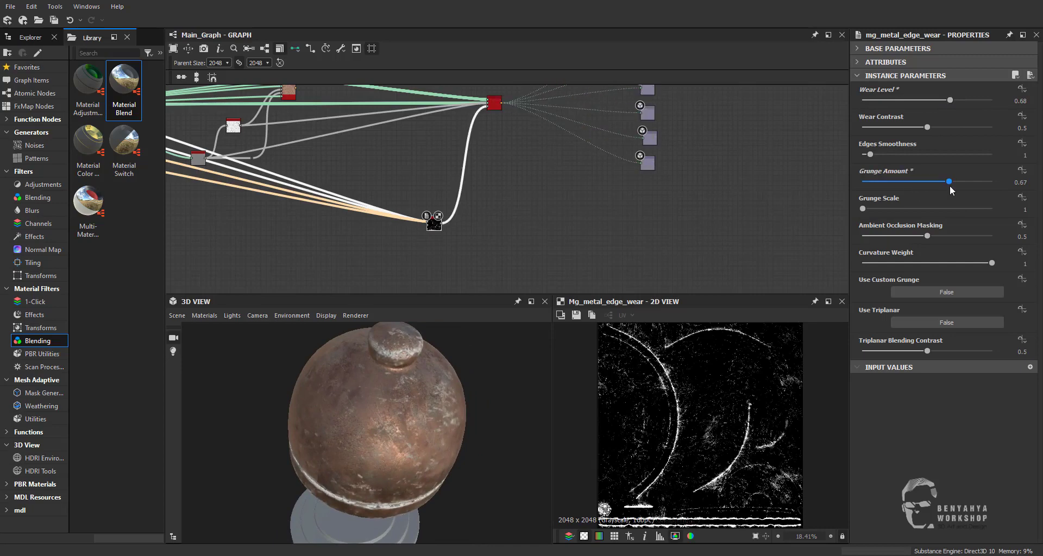
click(904, 182)
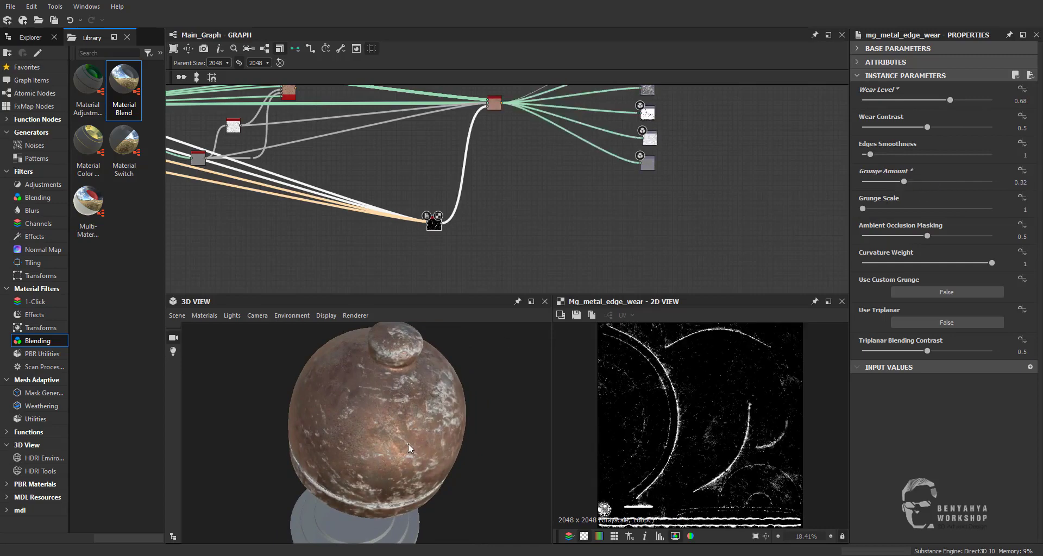
drag(409, 444, 425, 409)
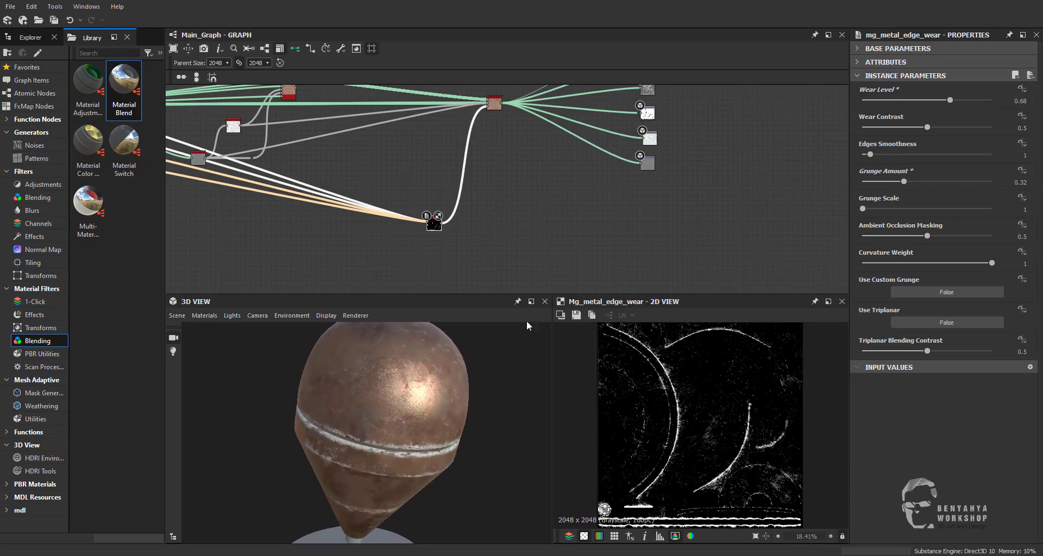
Move the mg_metal_edge_wear node slightly left in Main_Graph
middle_drag(547, 217, 599, 217)
scroll(572, 276, down, 3)
scroll(530, 231, up, 1)
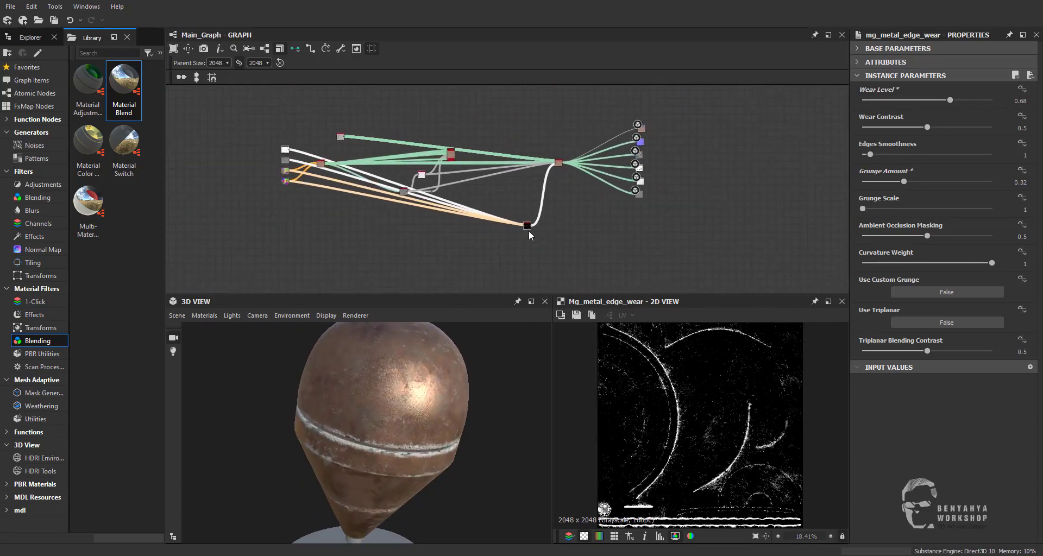
right_click(522, 205)
click(573, 190)
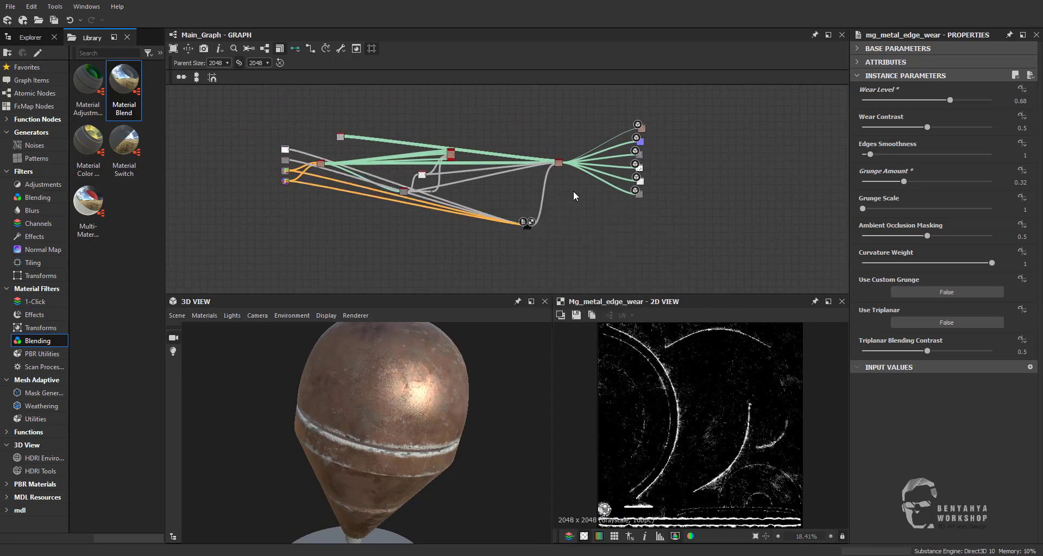
drag(527, 226, 514, 225)
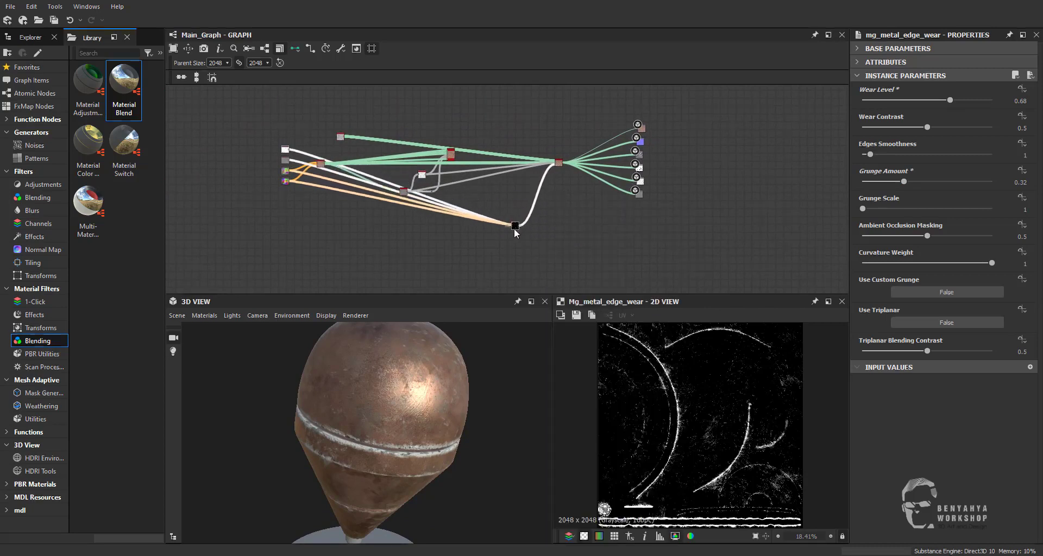
click(576, 239)
Orbit the 3D view to inspect the spinner's thin concrete wear bands from several angles
drag(422, 402, 433, 402)
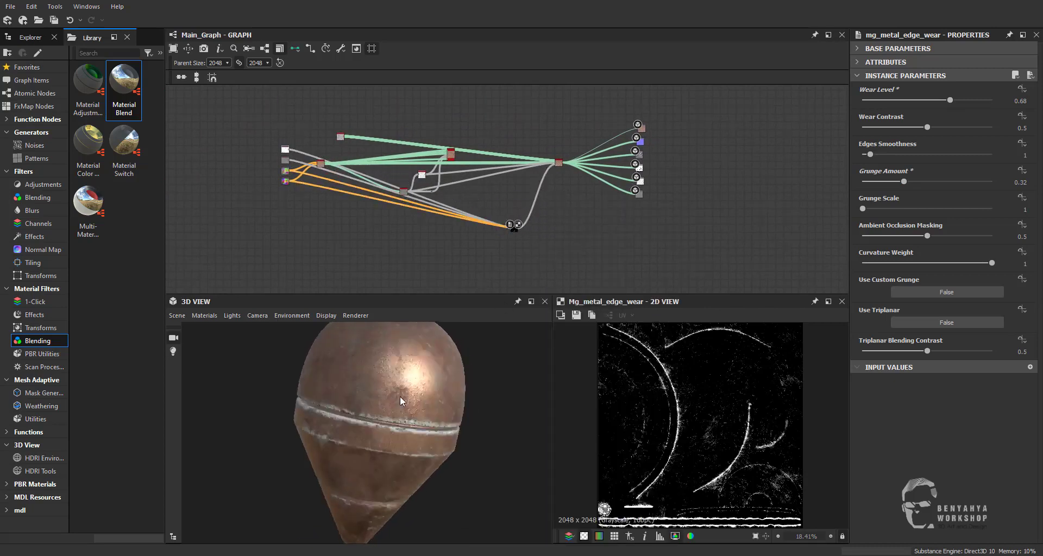
middle_drag(586, 182, 569, 200)
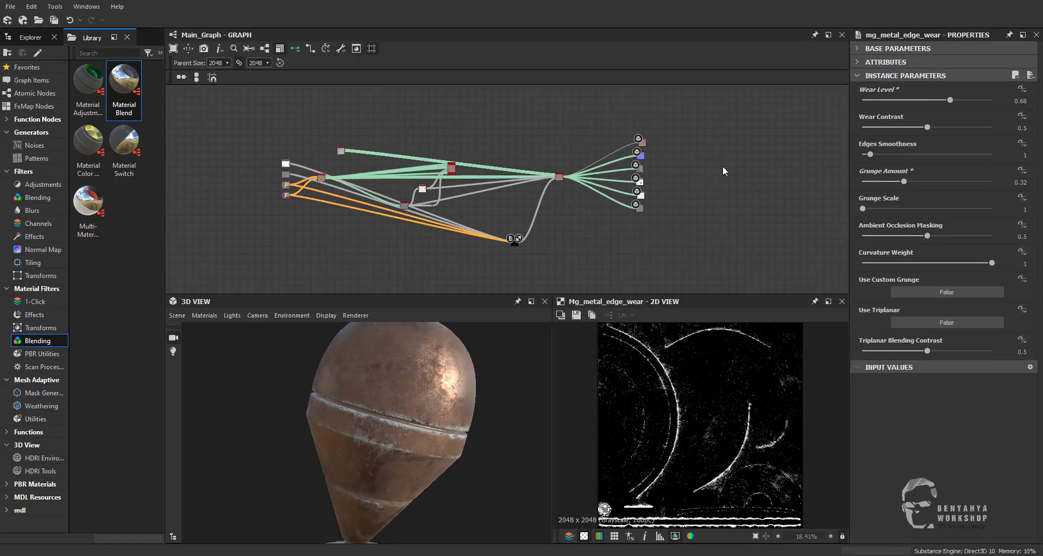
scroll(575, 242, up, 3)
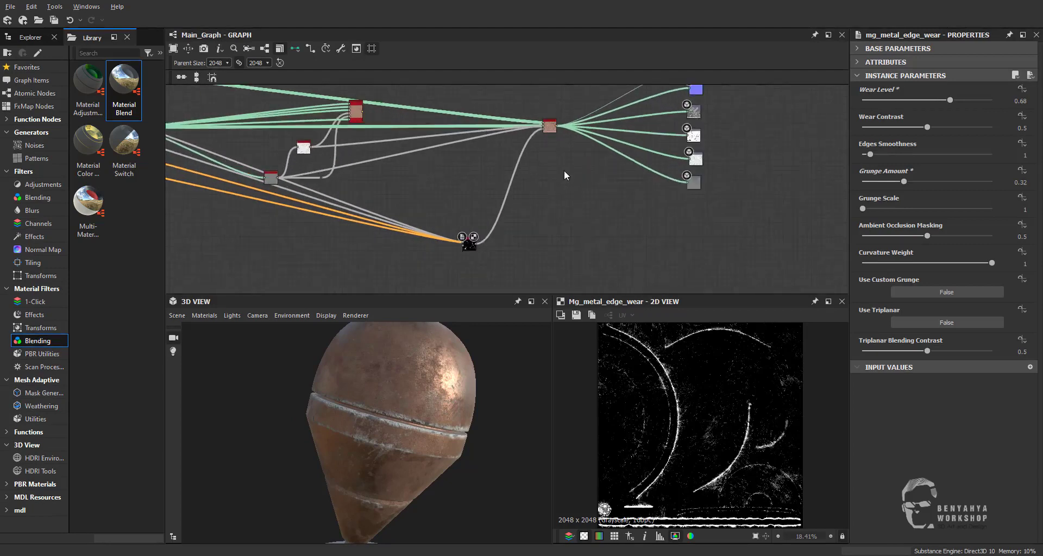
scroll(563, 167, up, 1)
middle_drag(563, 166, 471, 252)
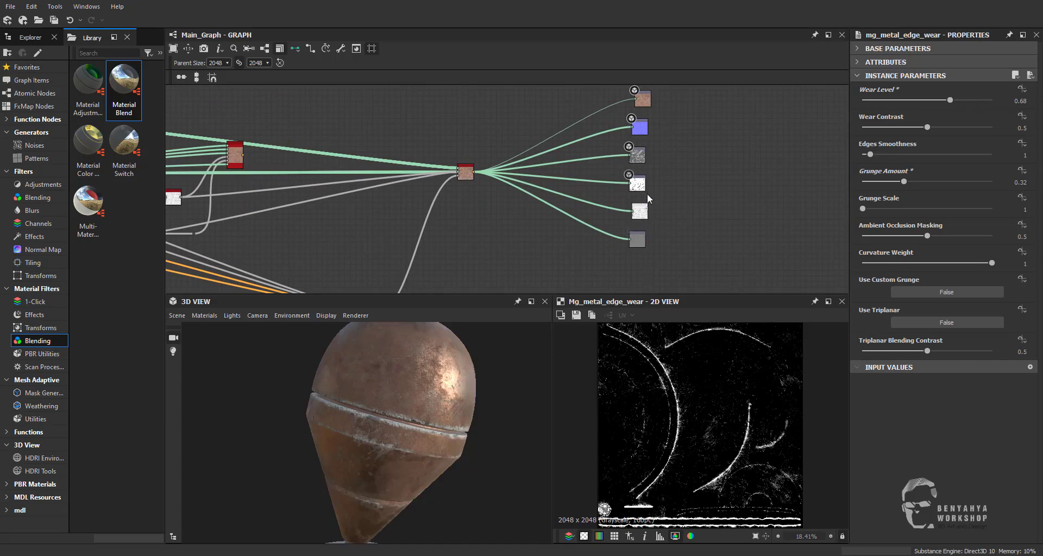
mouse_move(471, 326)
mouse_down()
mouse_move(424, 403)
mouse_move(493, 408)
mouse_up()
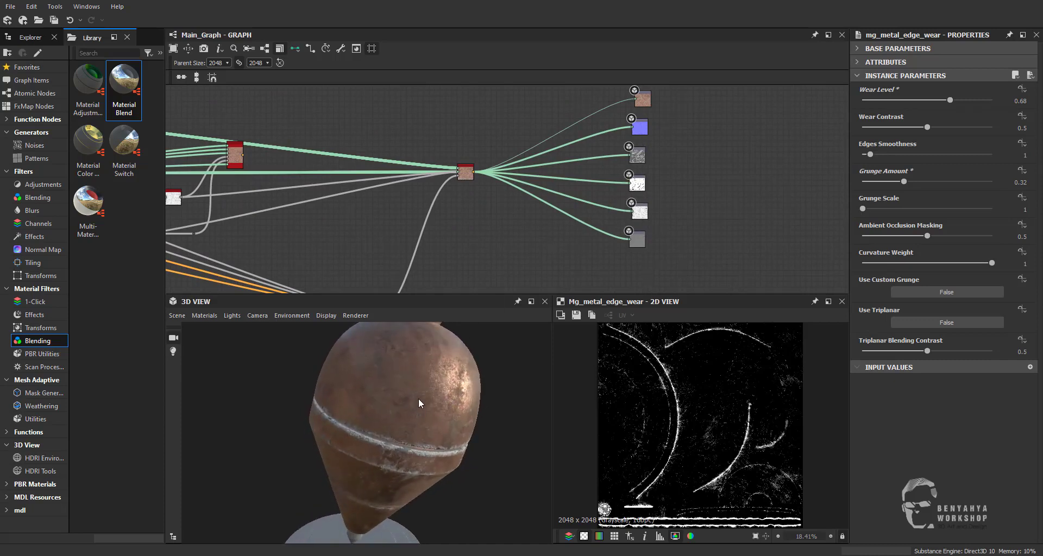
middle_drag(445, 245, 477, 175)
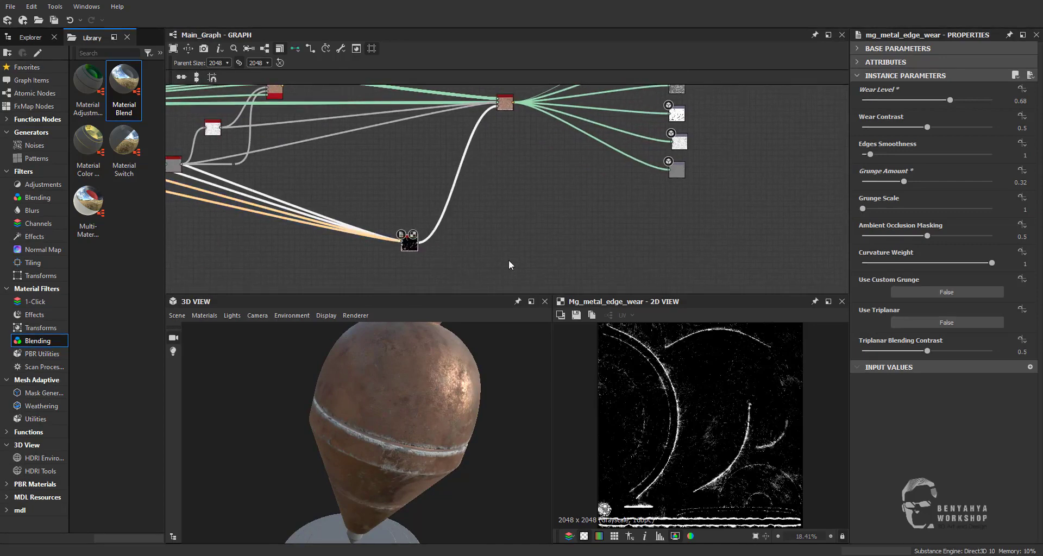
Raise the mg_metal_edge_wear Wear Level to 0.89 and drop Grunge Amount to 0.13
drag(951, 100, 977, 100)
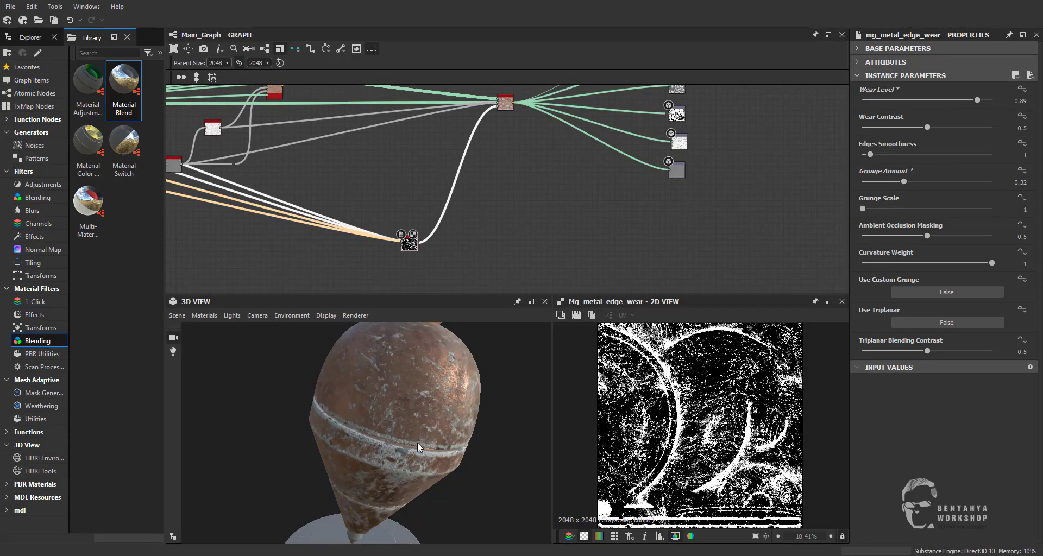
drag(904, 181, 905, 181)
click(880, 183)
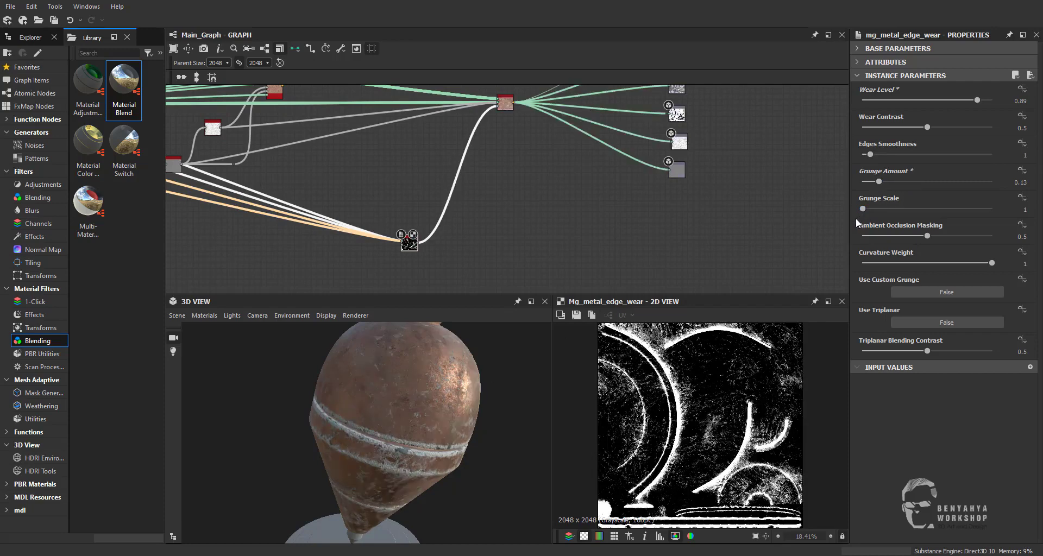
mouse_move(427, 401)
mouse_down()
mouse_move(439, 424)
mouse_move(481, 379)
mouse_move(456, 372)
mouse_move(397, 408)
mouse_move(375, 443)
mouse_move(402, 433)
mouse_up()
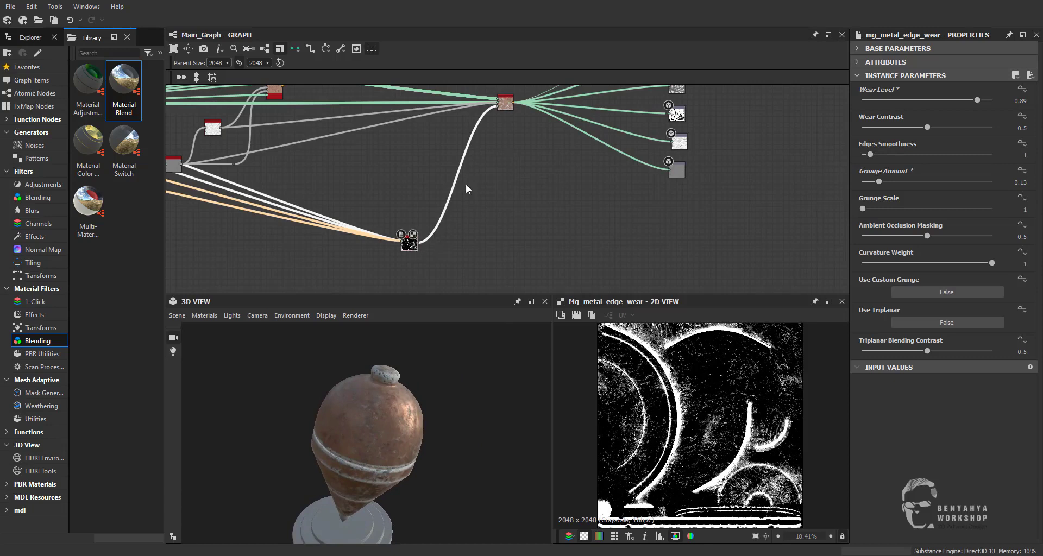
Tilt the 3D view toward the top cap and shift the mg_metal_edge_wear node upward
mouse_move(363, 415)
mouse_down()
mouse_move(403, 376)
mouse_move(376, 405)
mouse_up()
drag(409, 362, 409, 360)
drag(410, 242, 423, 217)
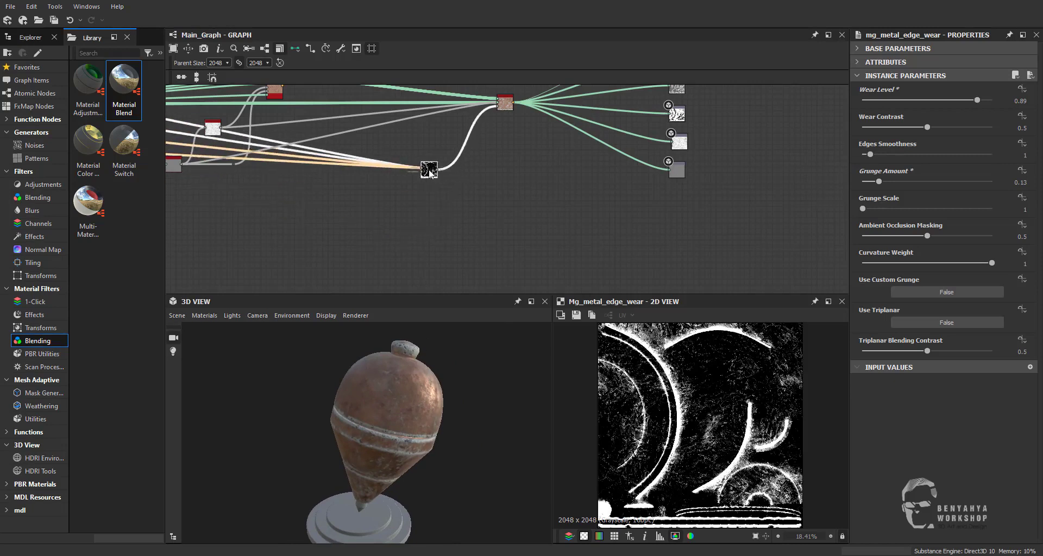
mouse_move(391, 344)
mouse_down()
mouse_move(386, 438)
mouse_move(448, 409)
mouse_move(349, 411)
mouse_move(377, 380)
mouse_move(477, 370)
mouse_move(343, 367)
mouse_move(429, 371)
mouse_move(361, 335)
mouse_up()
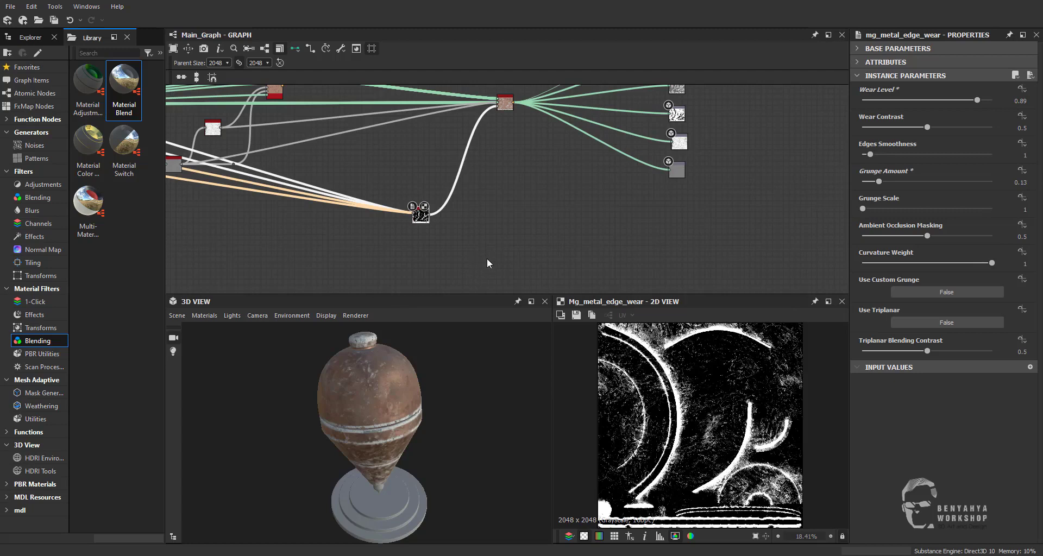
Nudge the edge wear node further up and inspect the worn copper top from a tilted angle
mouse_move(421, 220)
mouse_down()
mouse_move(434, 207)
mouse_move(429, 188)
mouse_up()
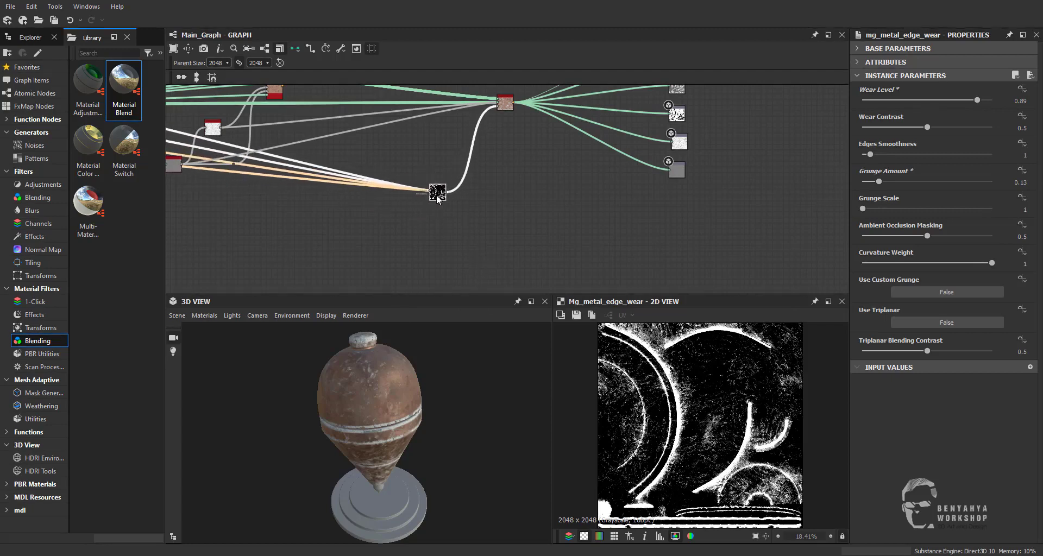
middle_drag(475, 218, 532, 243)
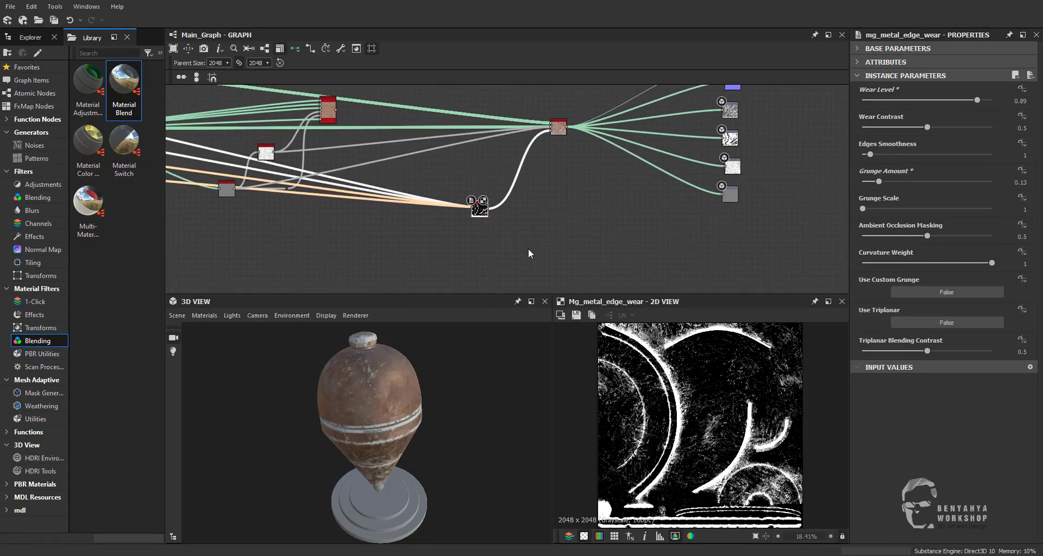
drag(480, 209, 480, 200)
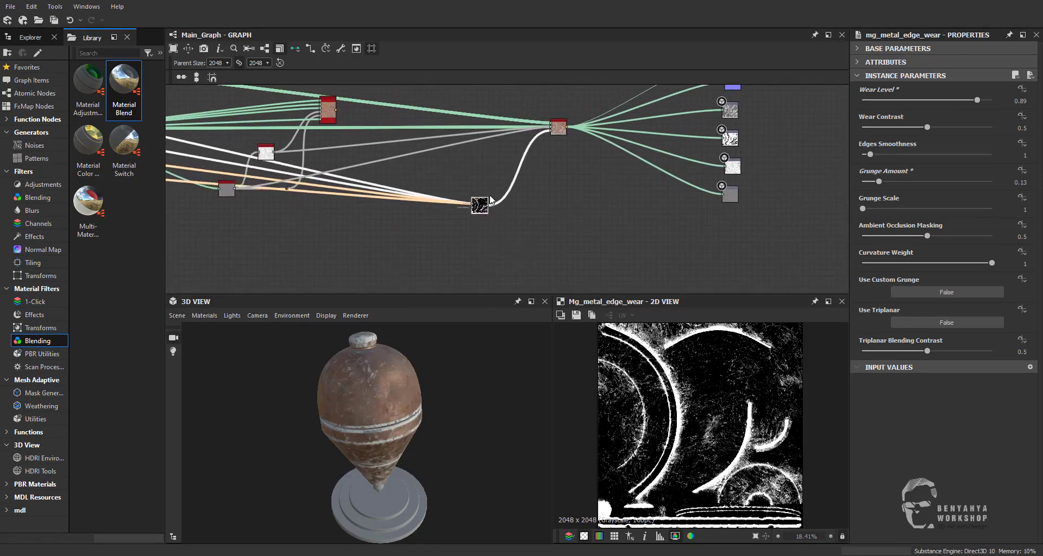
click(546, 235)
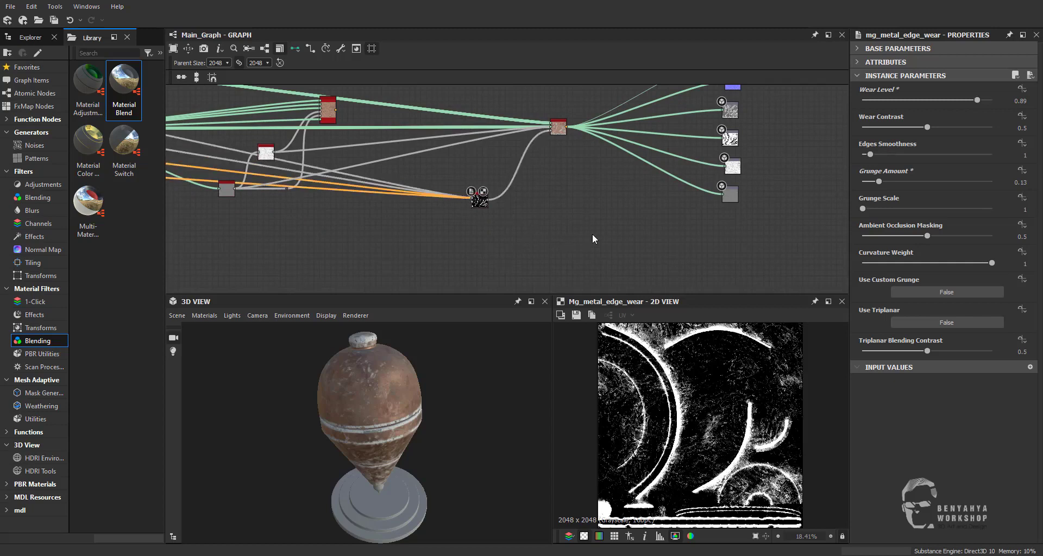
mouse_move(386, 420)
mouse_down()
mouse_move(422, 406)
mouse_move(390, 354)
mouse_move(453, 387)
mouse_up()
mouse_move(359, 224)
middle_down()
mouse_move(386, 198)
mouse_move(525, 256)
middle_up()
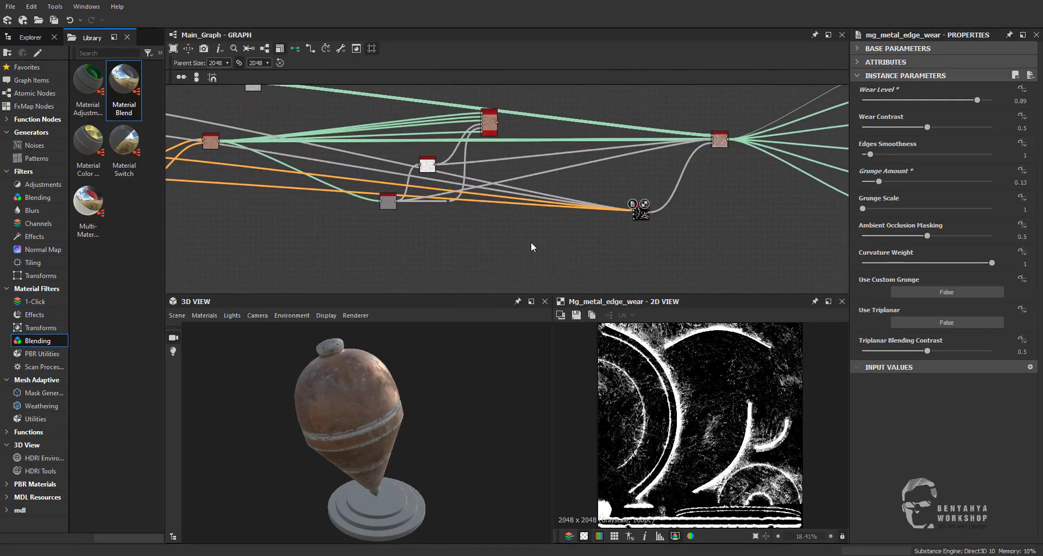